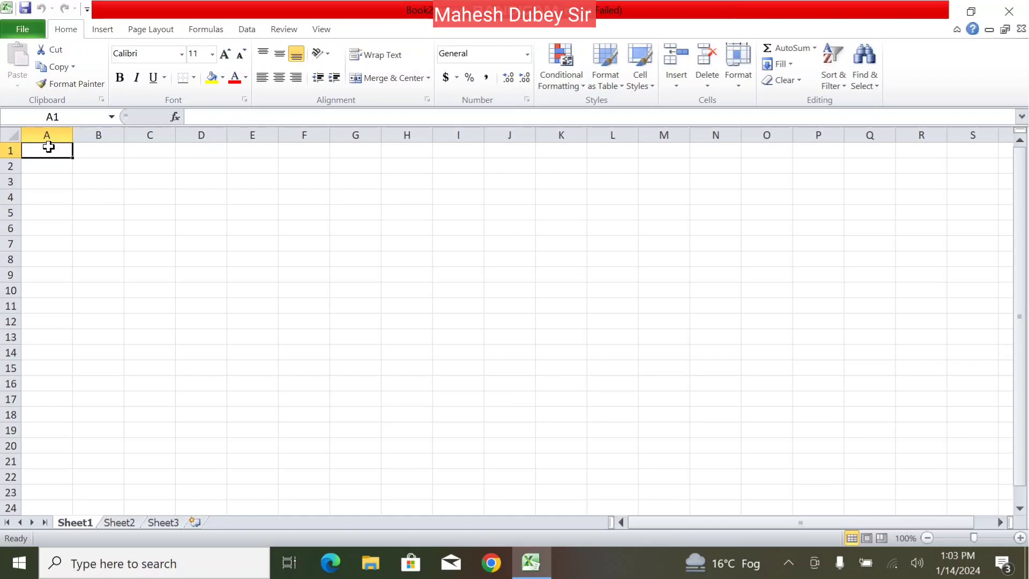
# Enter the store name "Brother's Medical Store" in A1 and the location "Raniganj Pratapgarh" in A2
pyautogui.write('Brothe')
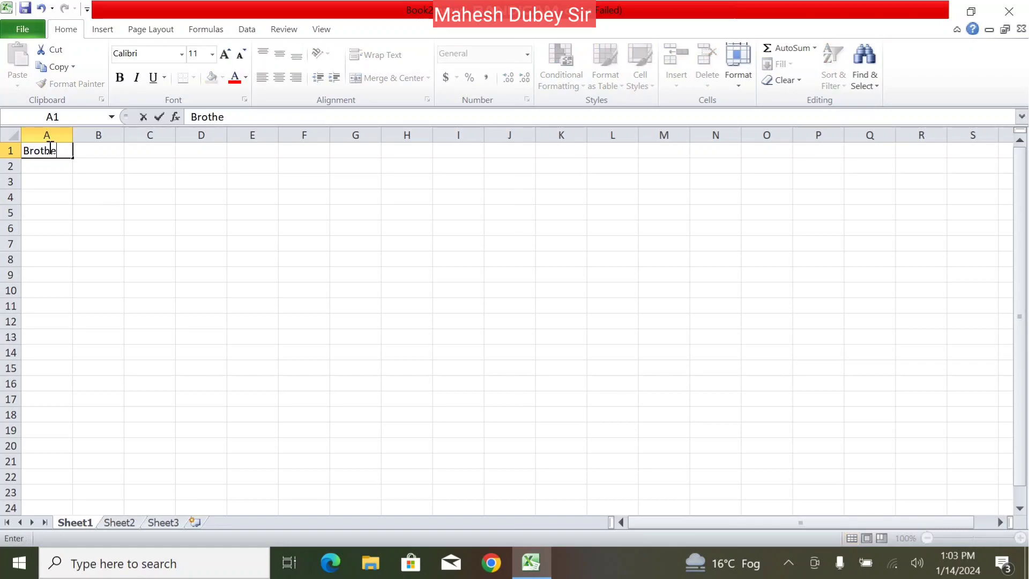
pyautogui.write("r's Medi")
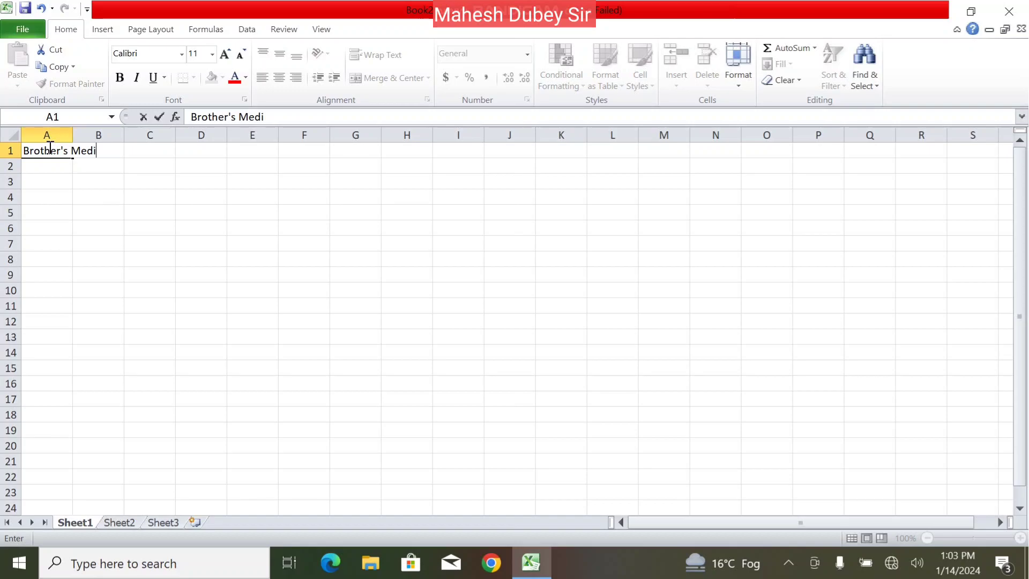
pyautogui.write('cal Store')
pyautogui.press('Return')
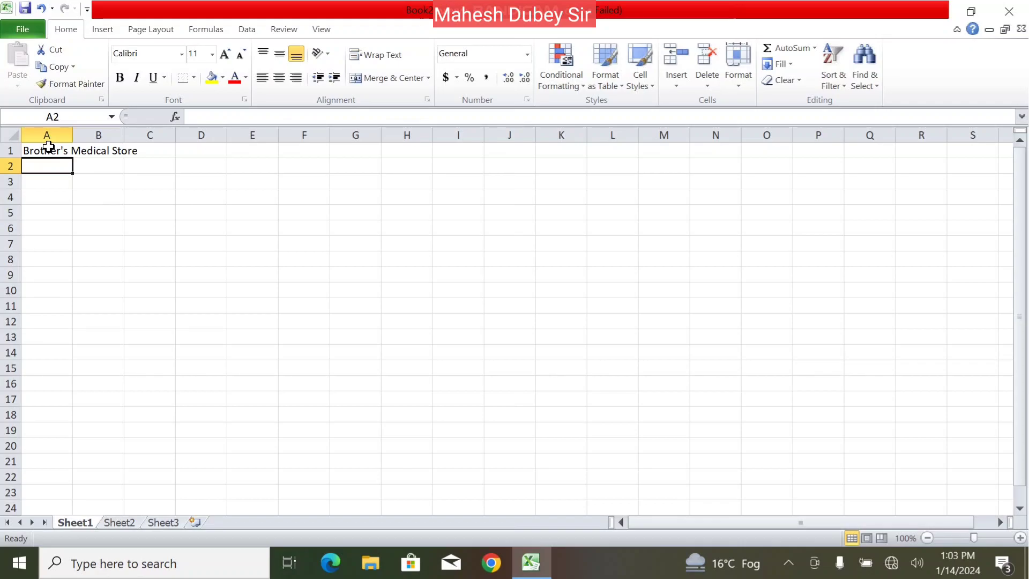
pyautogui.write('Raniganj')
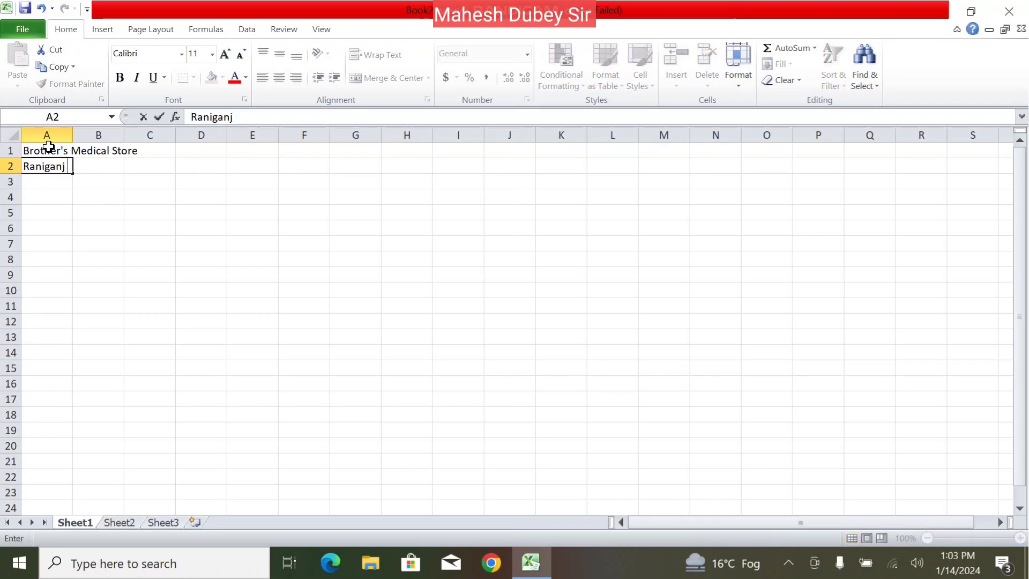
pyautogui.write(' Pratapgarh')
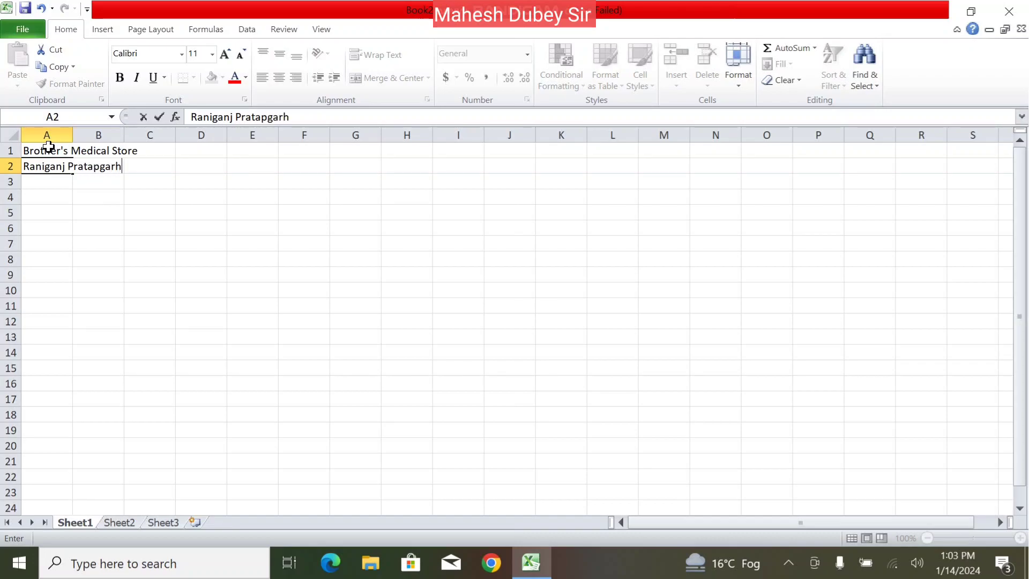
pyautogui.click(93, 226)
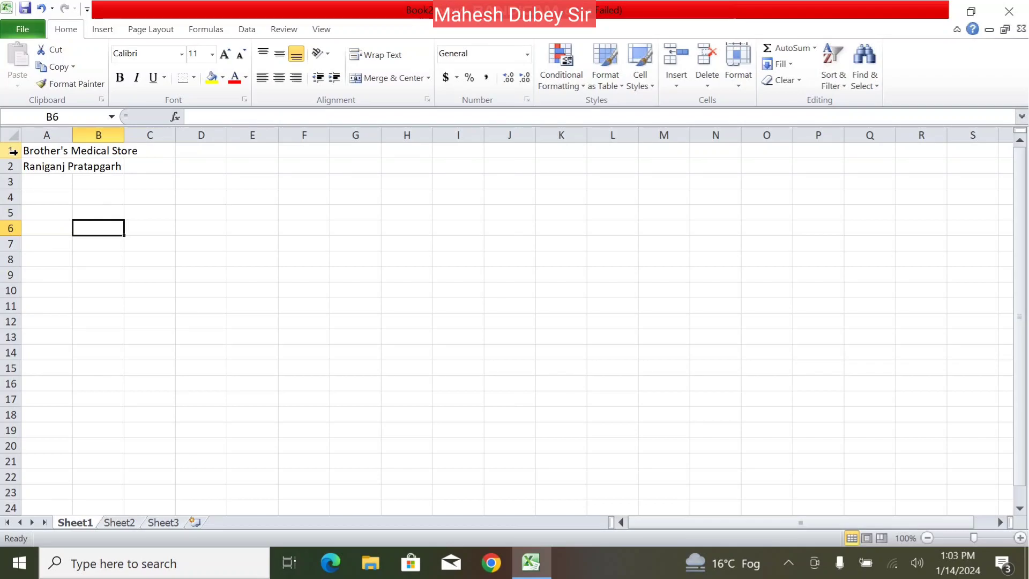
# Insert a new row above the store name and enter the title "GST Invoice" in A1
pyautogui.click(13, 152)
pyautogui.rightClick(16, 153)
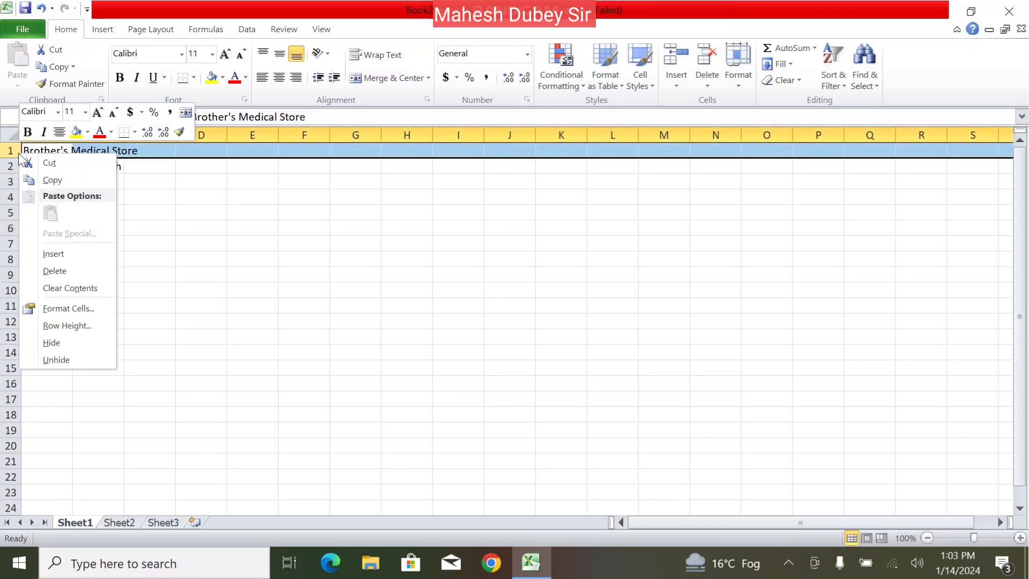
pyautogui.click(60, 259)
pyautogui.click(52, 153)
pyautogui.write('In')
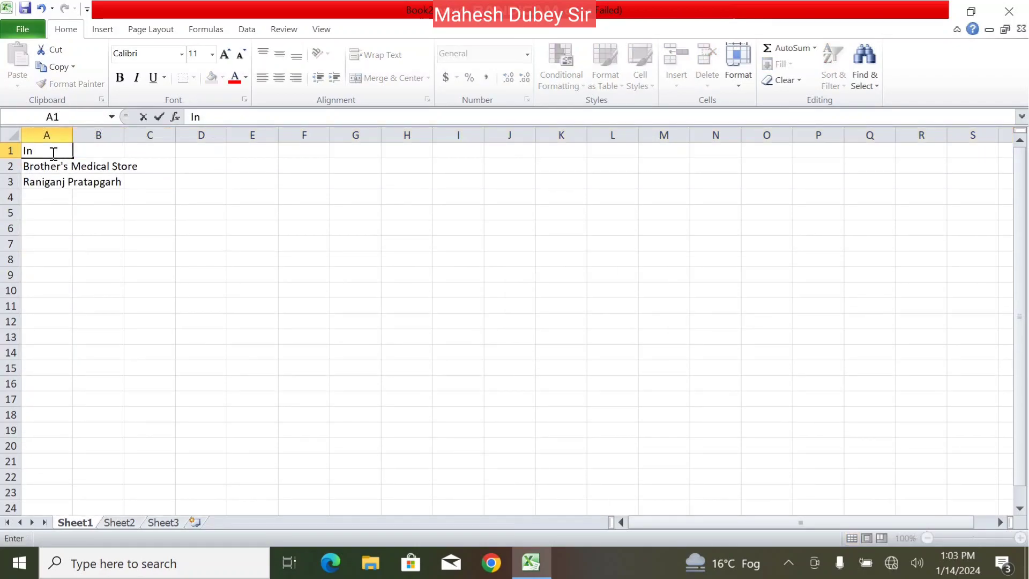
pyautogui.press('BackSpace')
pyautogui.press('BackSpace')
pyautogui.write('GST Invoice')
pyautogui.press('Return')
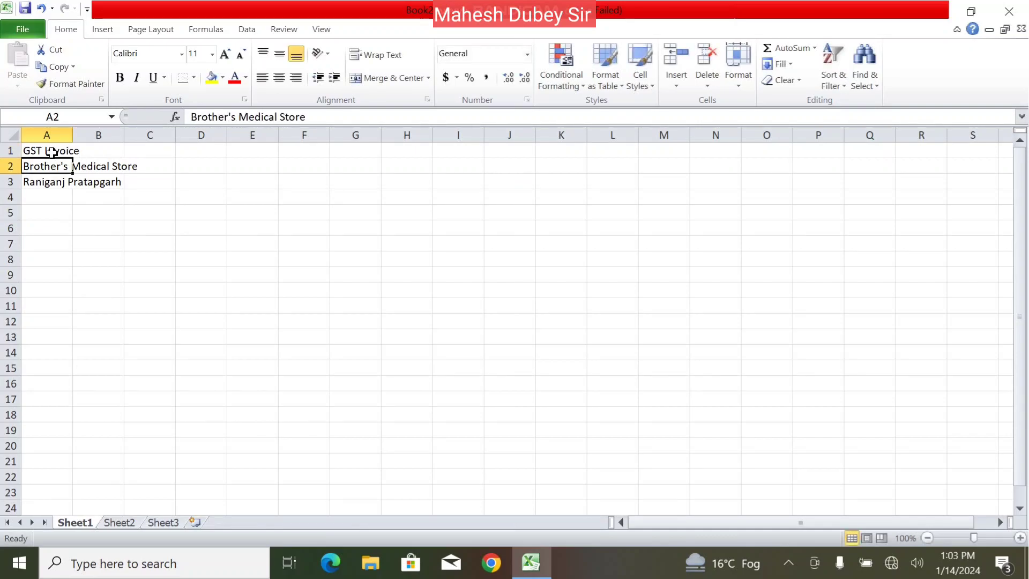
# Enter the first column headings in row 4: Sr in A4, Particulars in B4 and Pack in C4
pyautogui.click(40, 202)
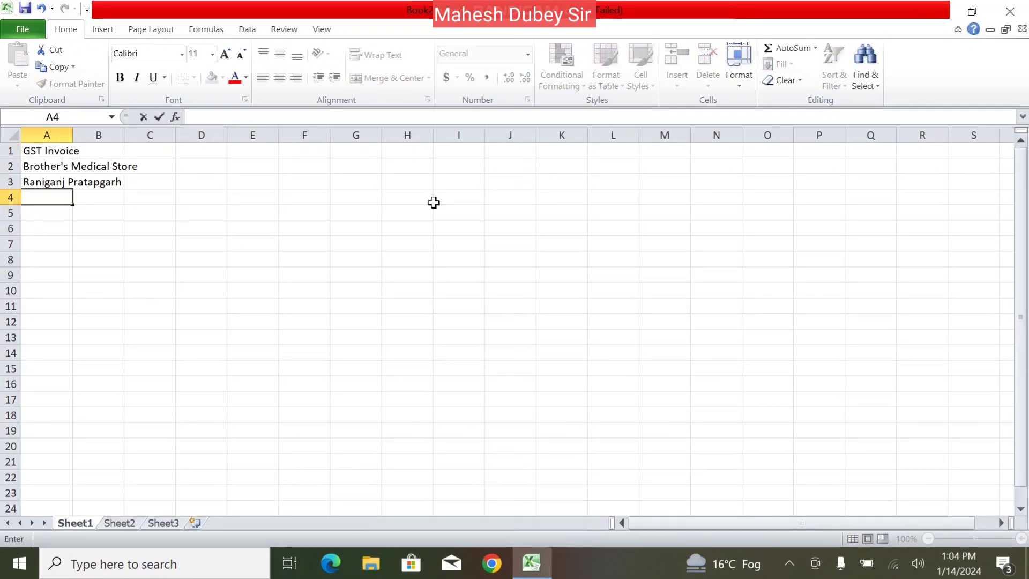
pyautogui.write('Sr')
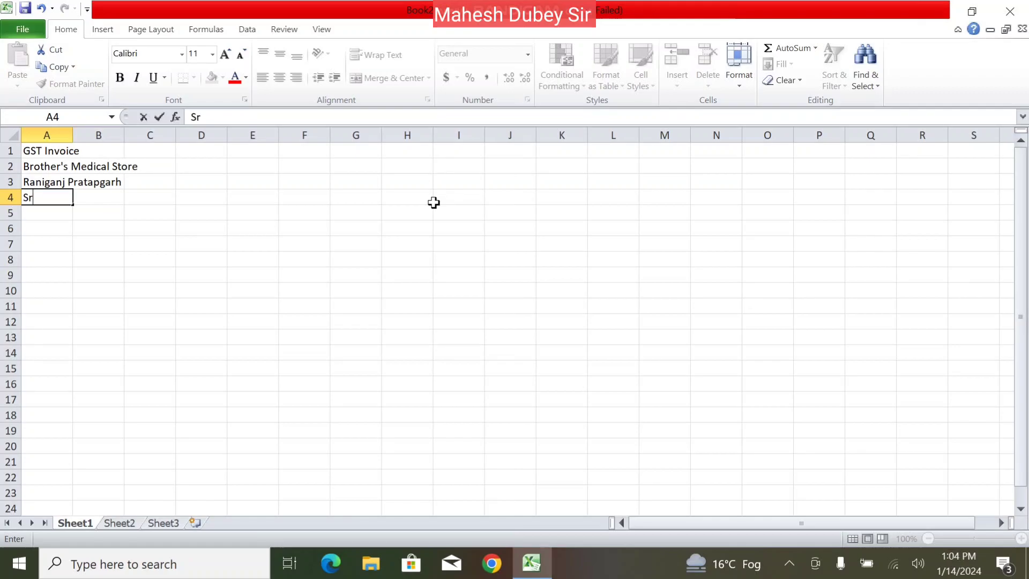
pyautogui.press('Tab')
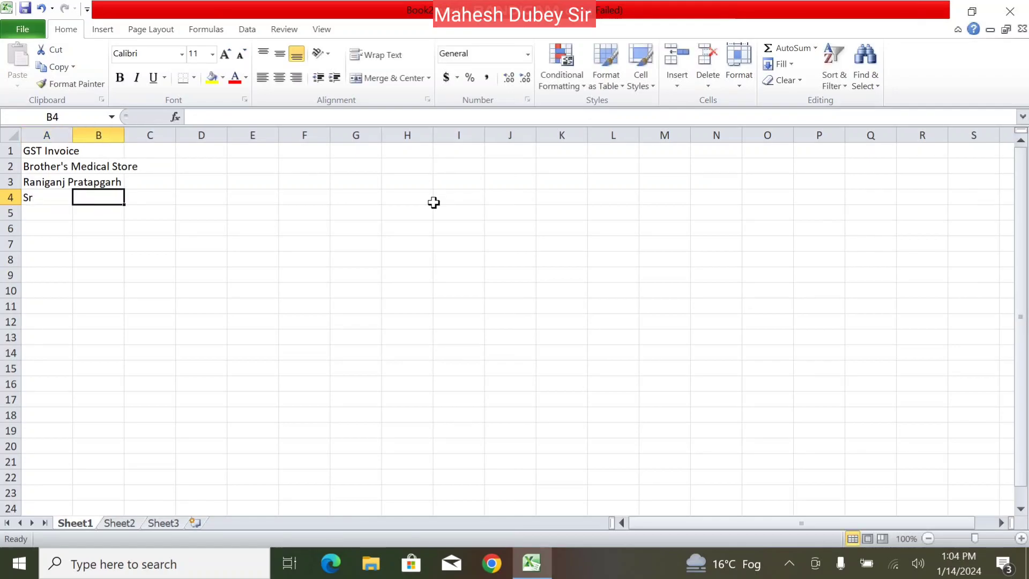
pyautogui.write('P')
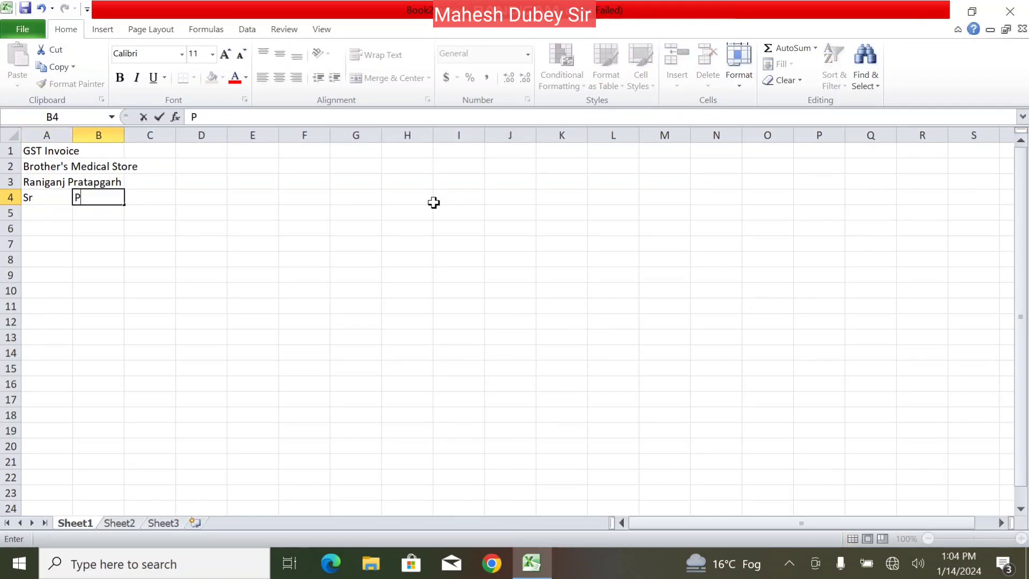
pyautogui.write('articul')
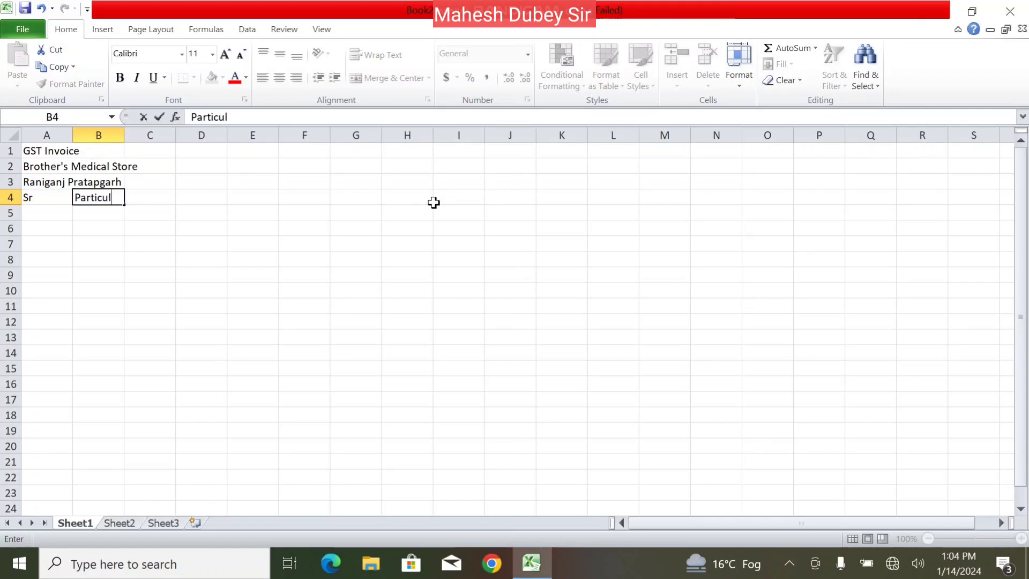
pyautogui.write('ars')
pyautogui.press('Tab')
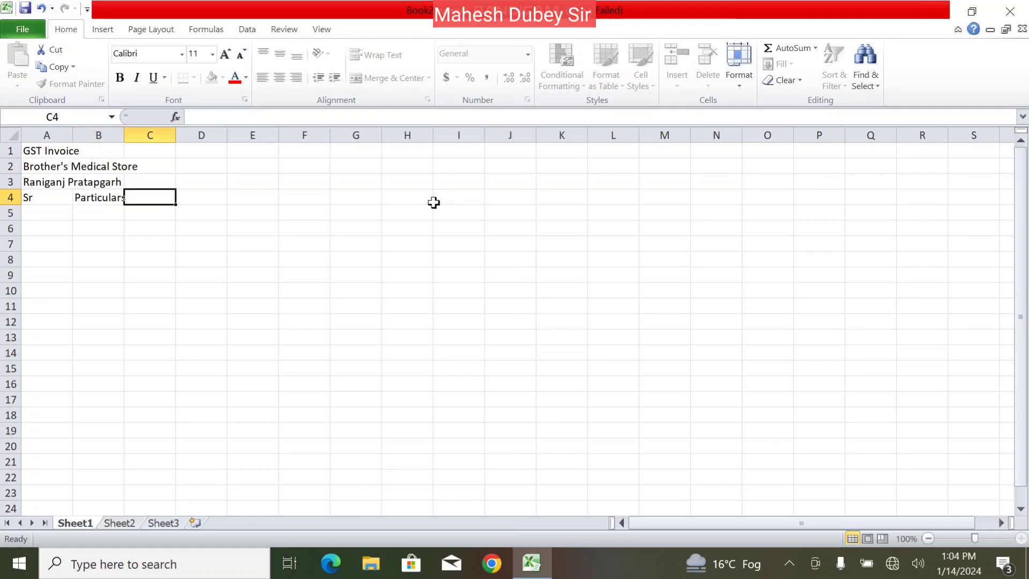
pyautogui.write('Pack')
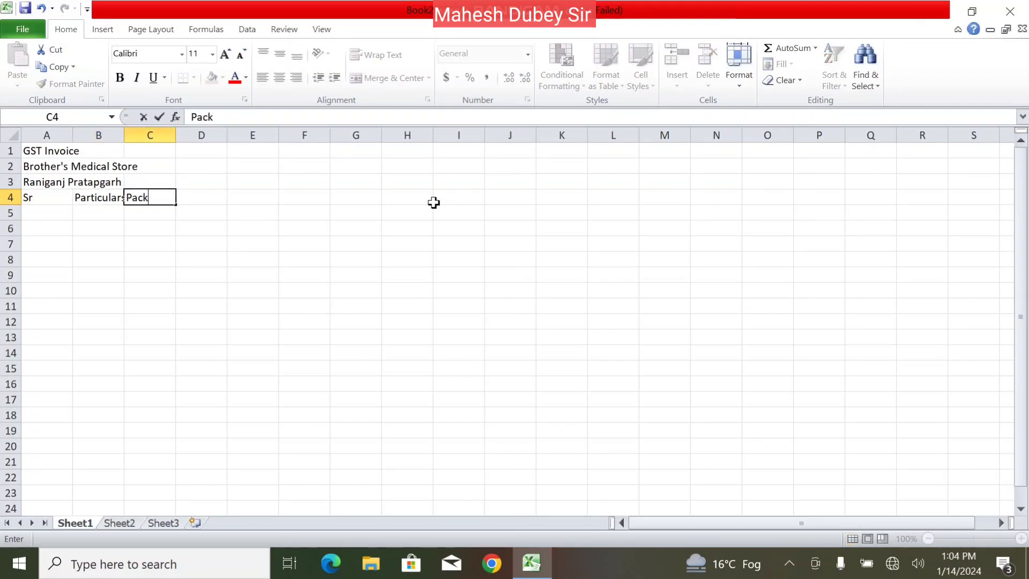
pyautogui.press('Tab')
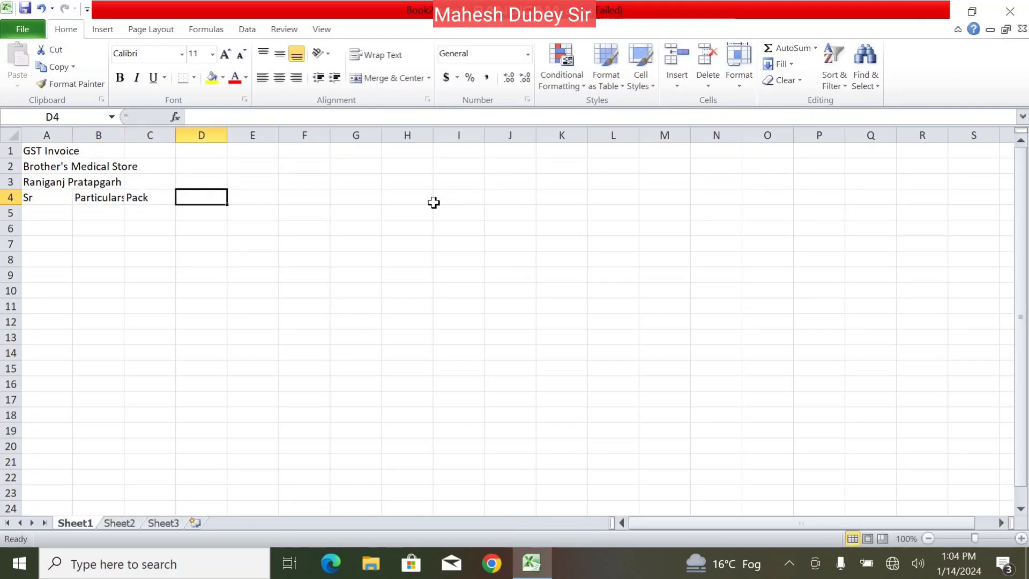
# Enter the headings HSN, QTY, Free and Rate in cells D4 to G4
pyautogui.write('HSN')
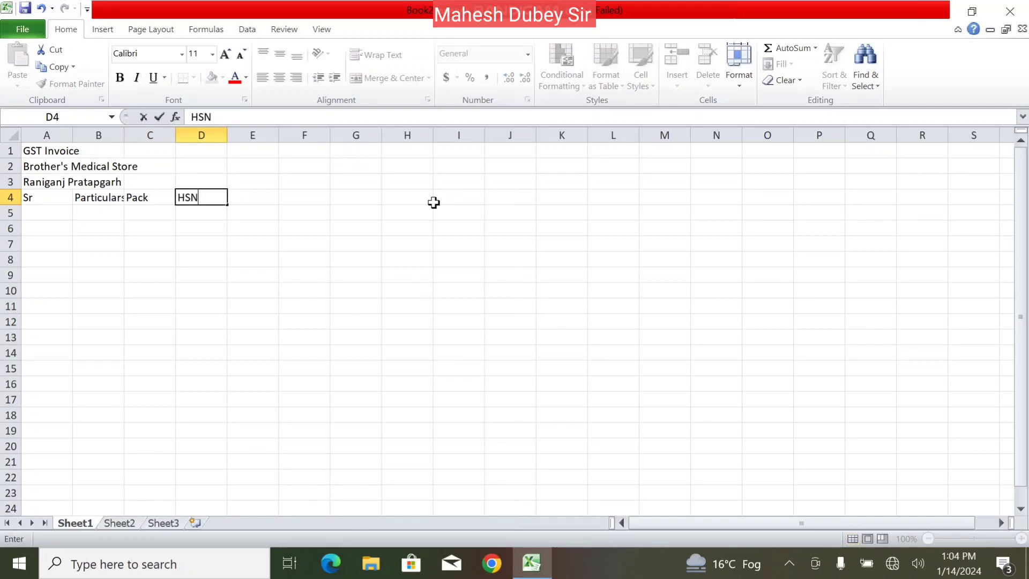
pyautogui.press('Tab')
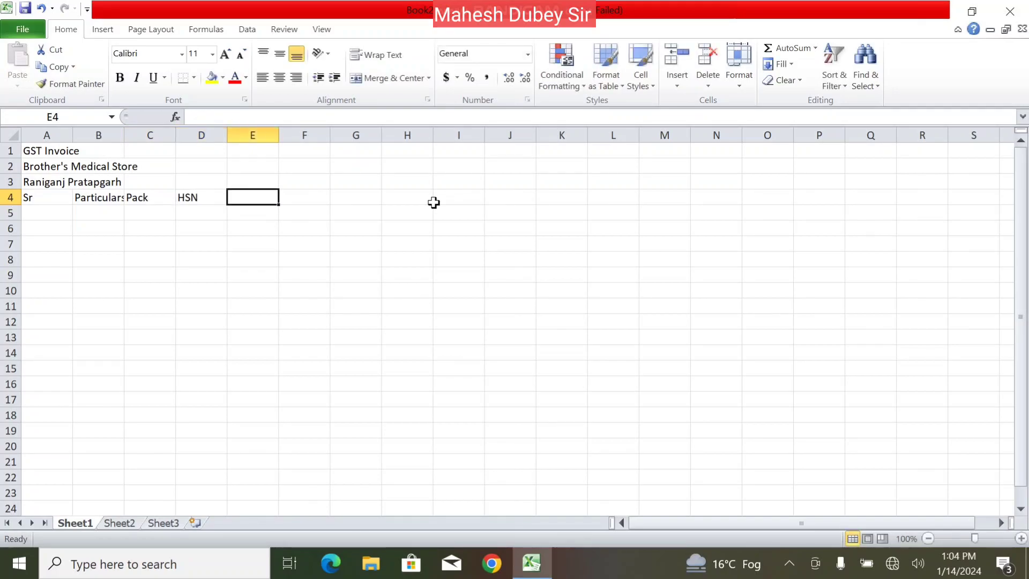
pyautogui.write('QTY')
pyautogui.press('Tab')
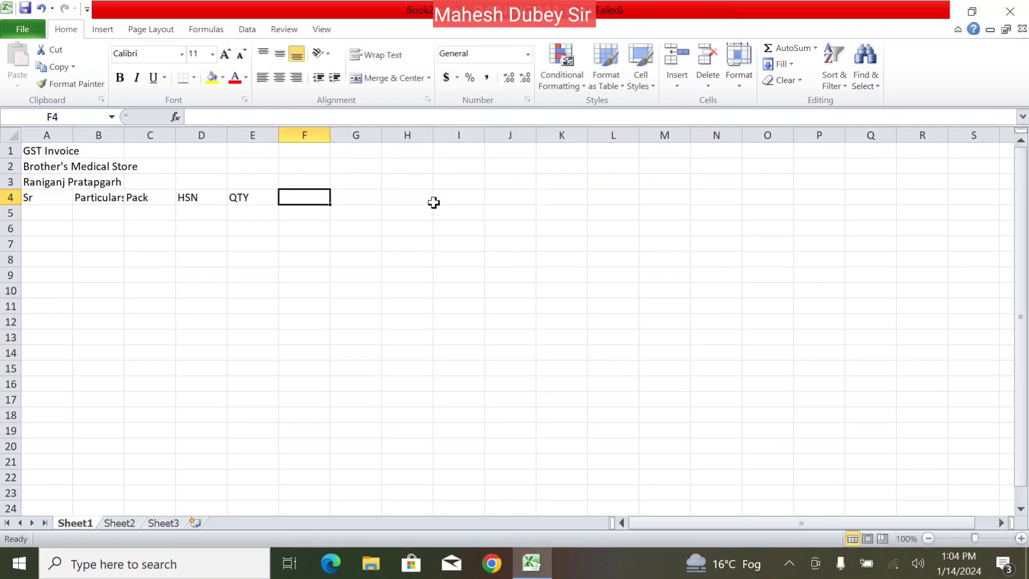
pyautogui.write('Free')
pyautogui.press('Tab')
pyautogui.write('Rate')
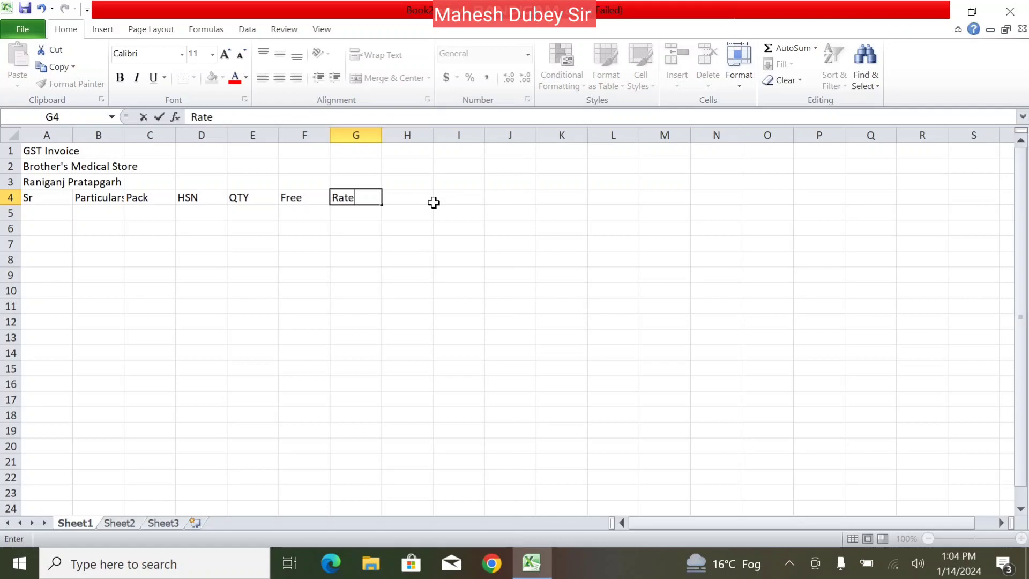
pyautogui.press('Tab')
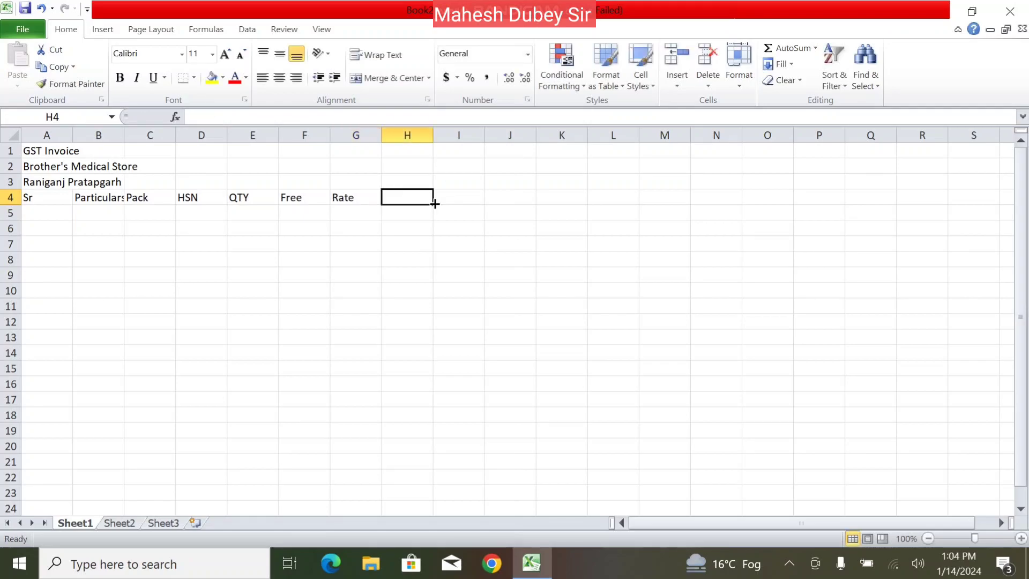
# Enter the tax and discount headings SGST, CGST and Disc. in cells H4 to J4
pyautogui.write('SG')
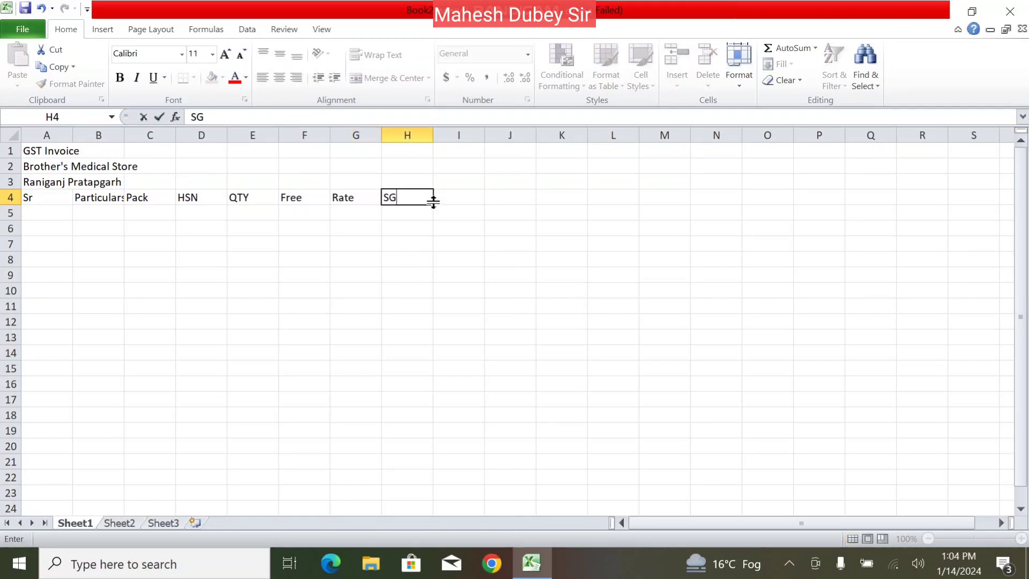
pyautogui.write('ST')
pyautogui.press('Tab')
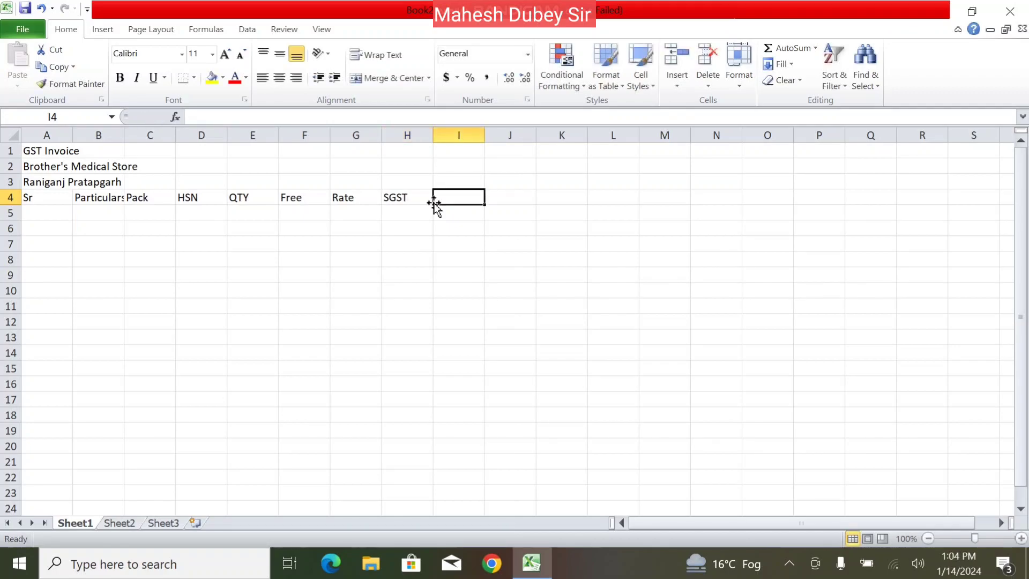
pyautogui.write('CGST')
pyautogui.press('Tab')
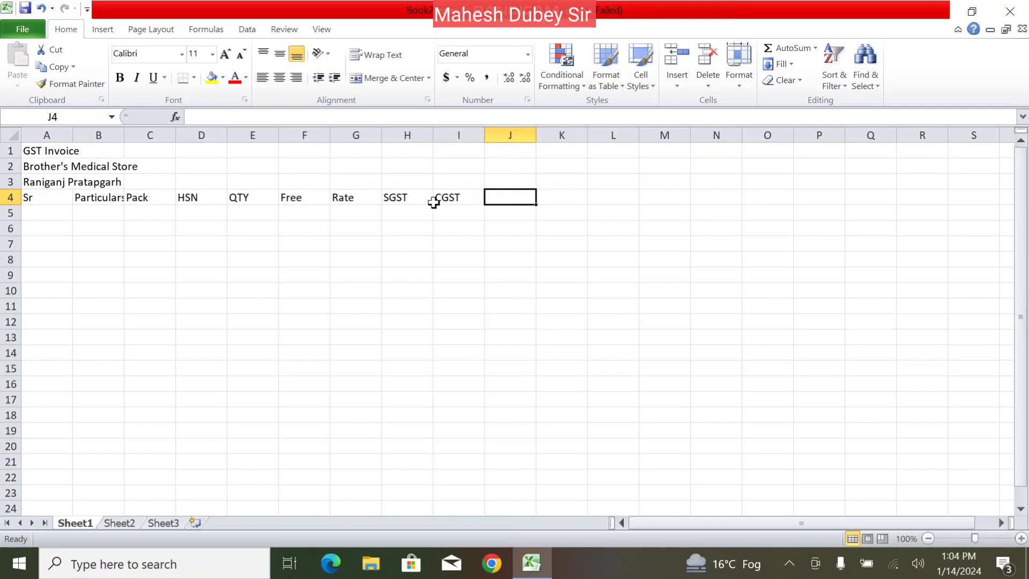
pyautogui.write('Dis')
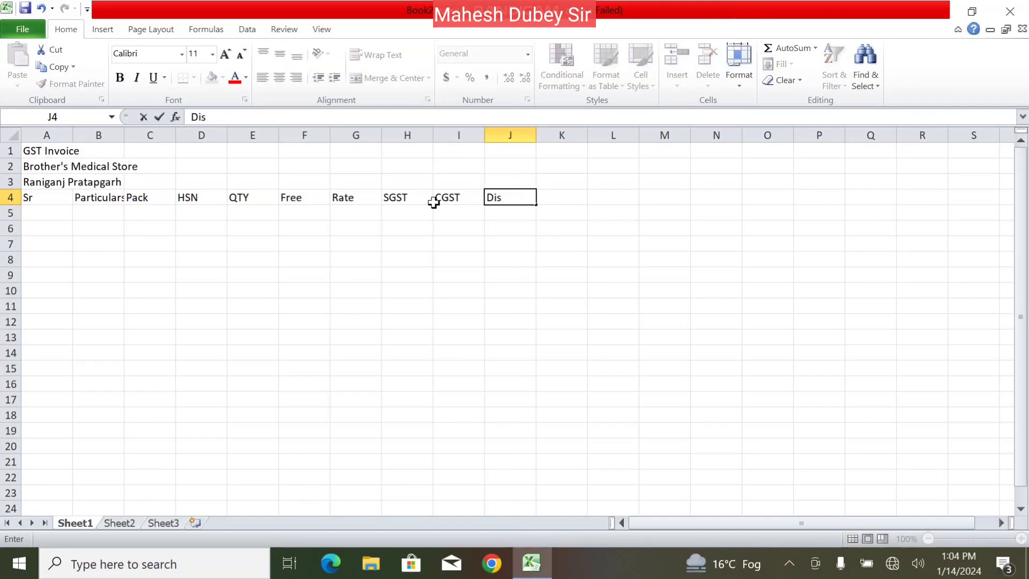
pyautogui.write('c.')
pyautogui.press('Tab')
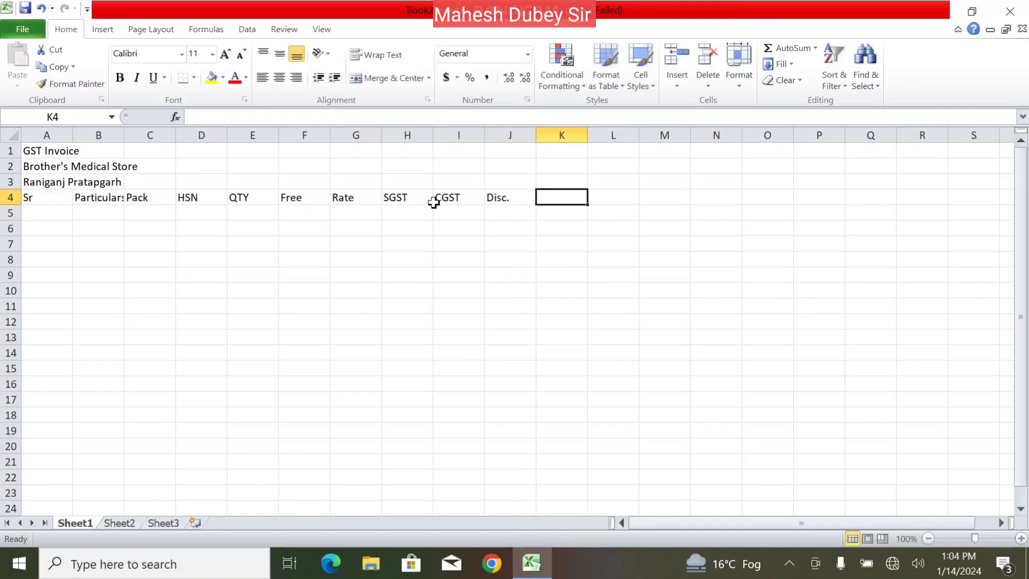
# Enter the headings Amount, MRP and Batch in cells K4 to M4
pyautogui.write('Amount')
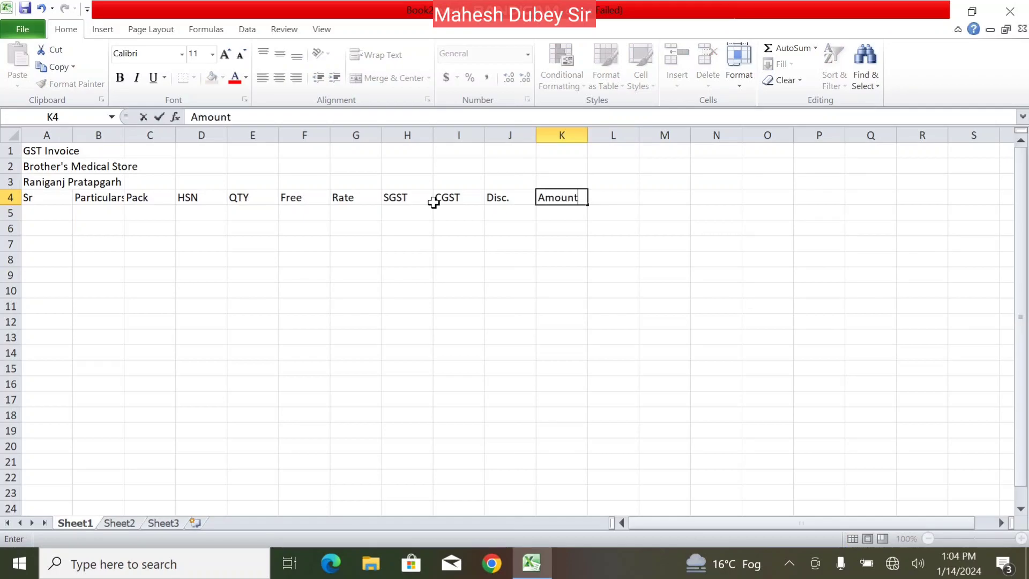
pyautogui.press('Tab')
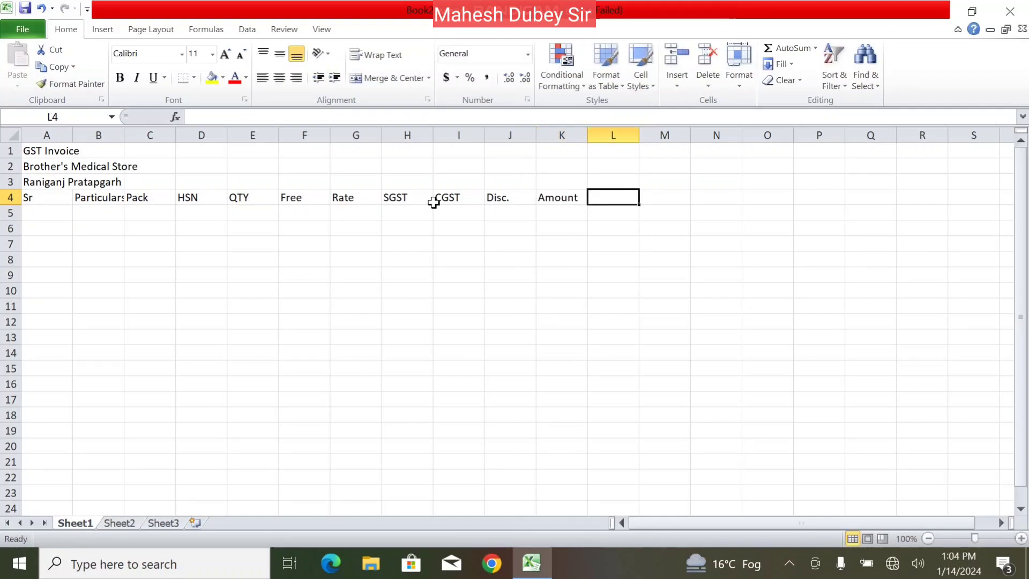
pyautogui.write('MRP')
pyautogui.press('Tab')
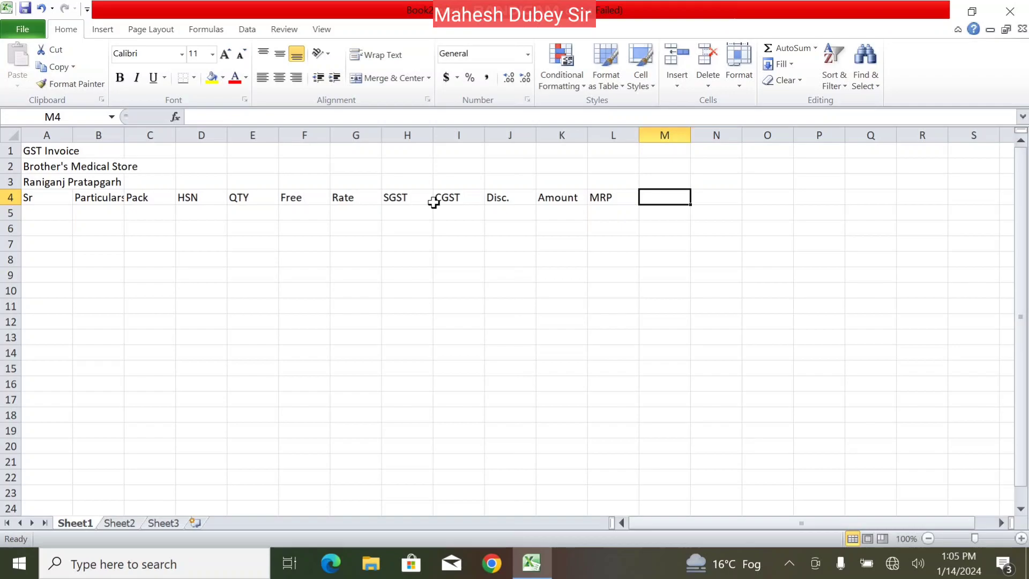
pyautogui.write('Batch')
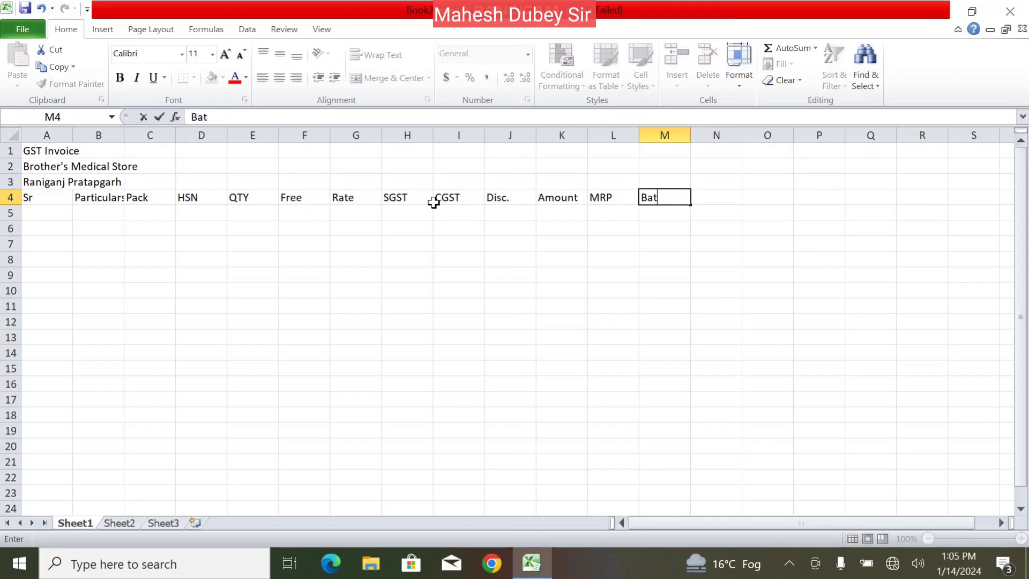
pyautogui.press('Tab')
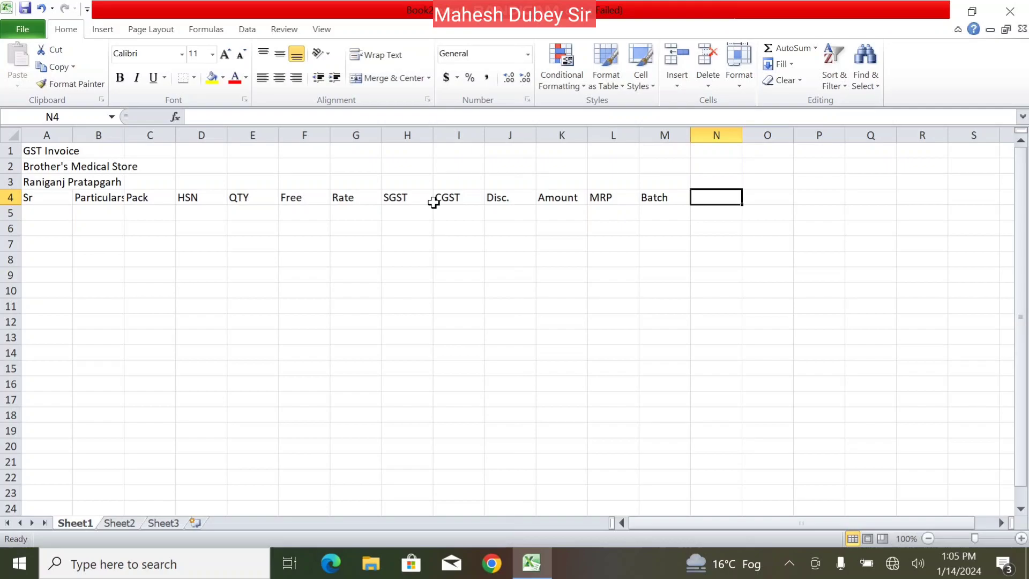
# Extend the heading in M4 so that it reads "Batch/Exp."
pyautogui.click(670, 203)
pyautogui.doubleClick(676, 197)
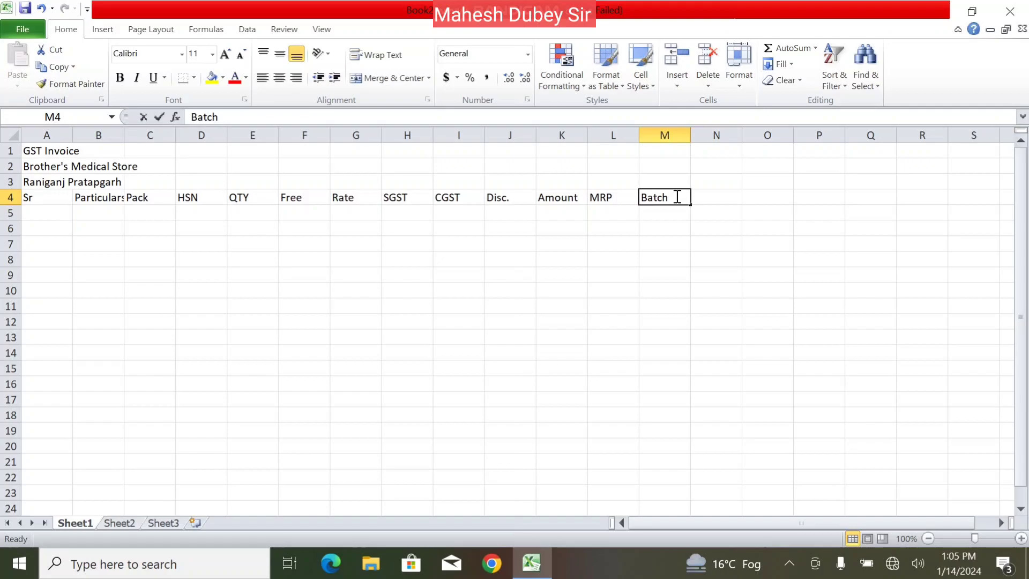
pyautogui.write('/Exp.')
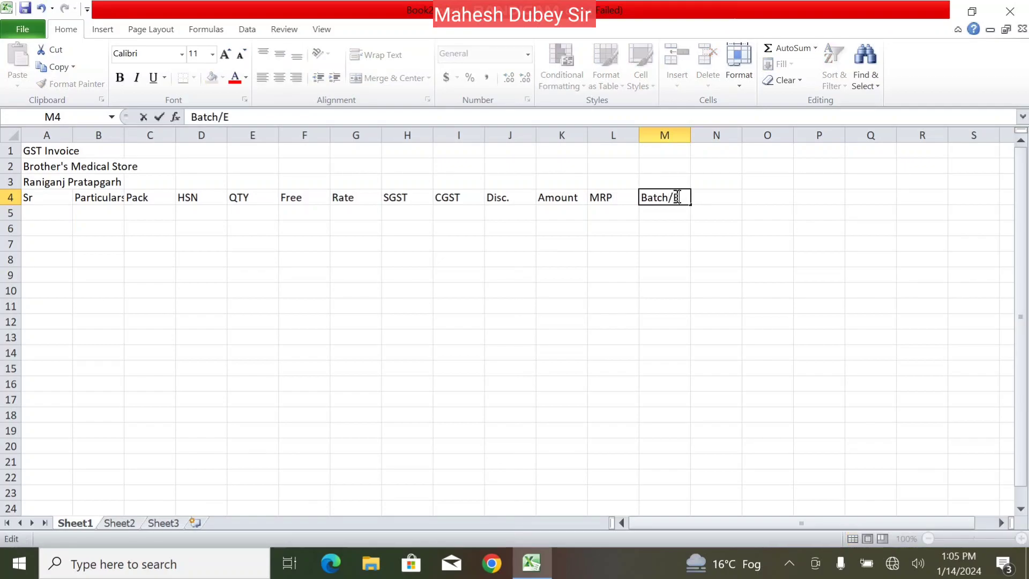
pyautogui.click(676, 268)
# Merge and center the "GST Invoice" title across cells A1 to M1
pyautogui.moveTo(48, 152); pyautogui.dragTo(661, 135)
pyautogui.click(377, 80)
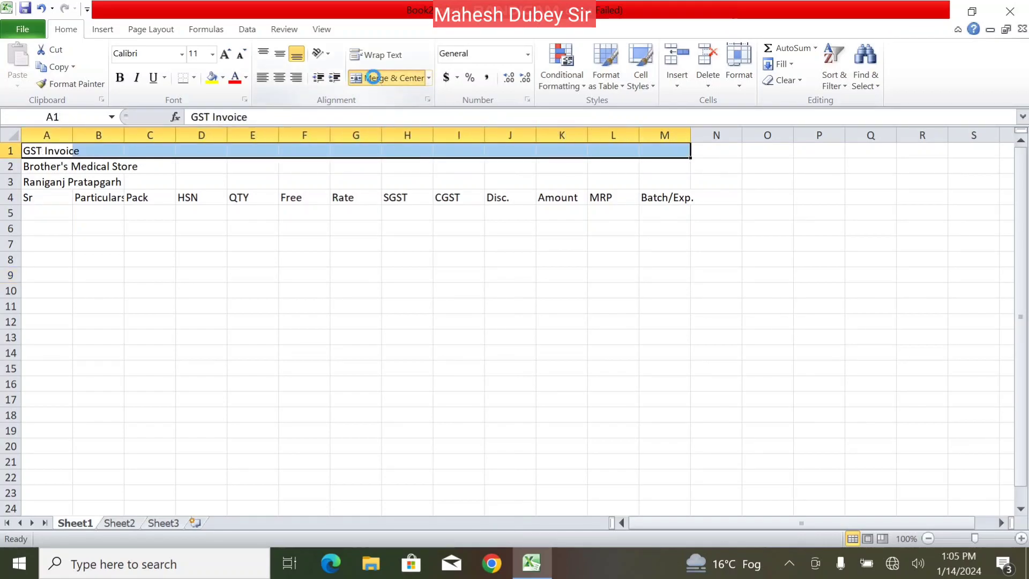
# Merge and center "Brother's Medical Store" across cells A2 to M2 and enlarge its font to size 16
pyautogui.moveTo(64, 166); pyautogui.dragTo(668, 172)
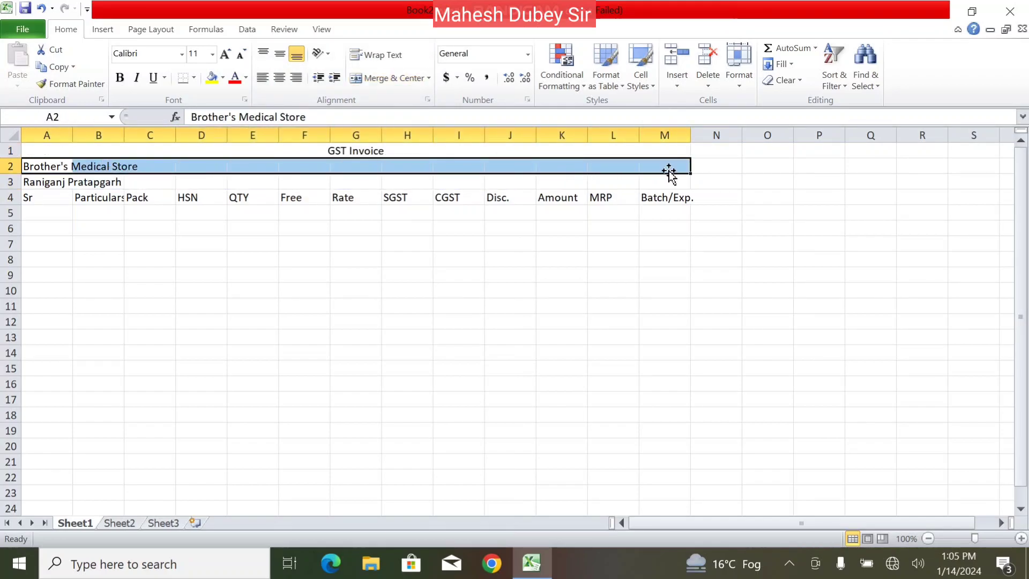
pyautogui.click(406, 78)
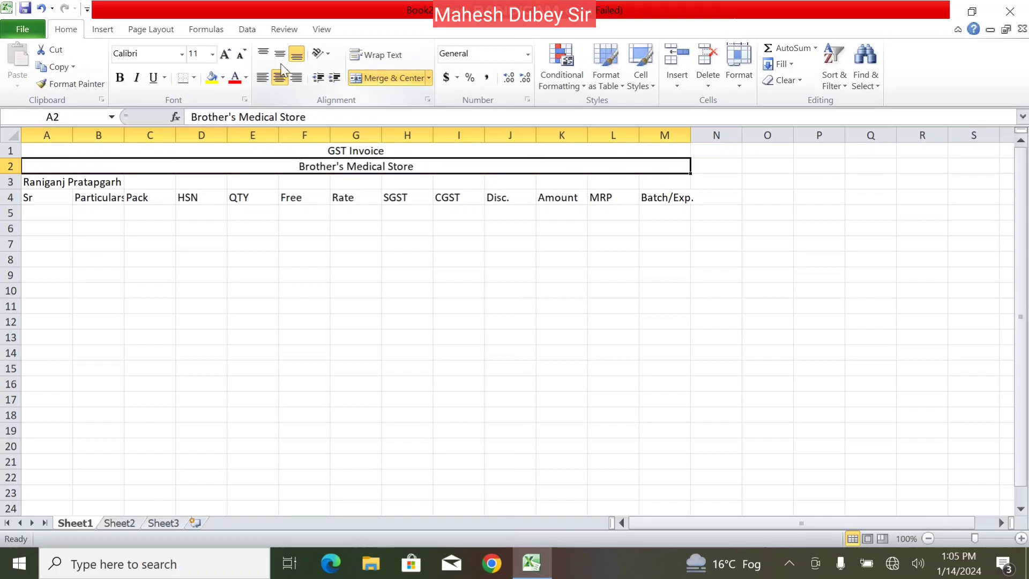
pyautogui.click(226, 54)
pyautogui.click(226, 54)
pyautogui.click(225, 54)
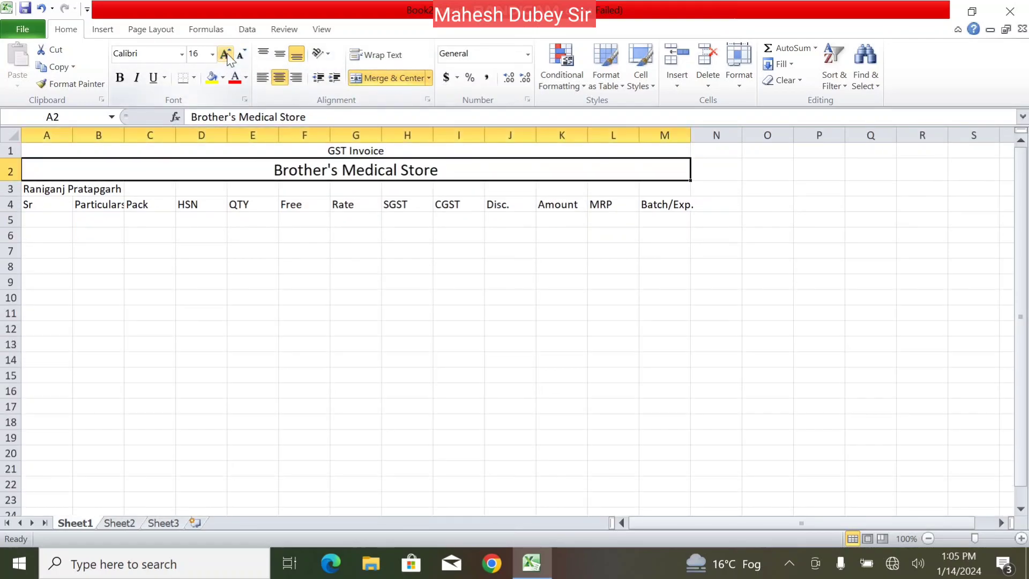
# Merge and center "Raniganj Pratapgarh" across cells A3 to M3 and set its font size to 14
pyautogui.moveTo(53, 190); pyautogui.dragTo(657, 181)
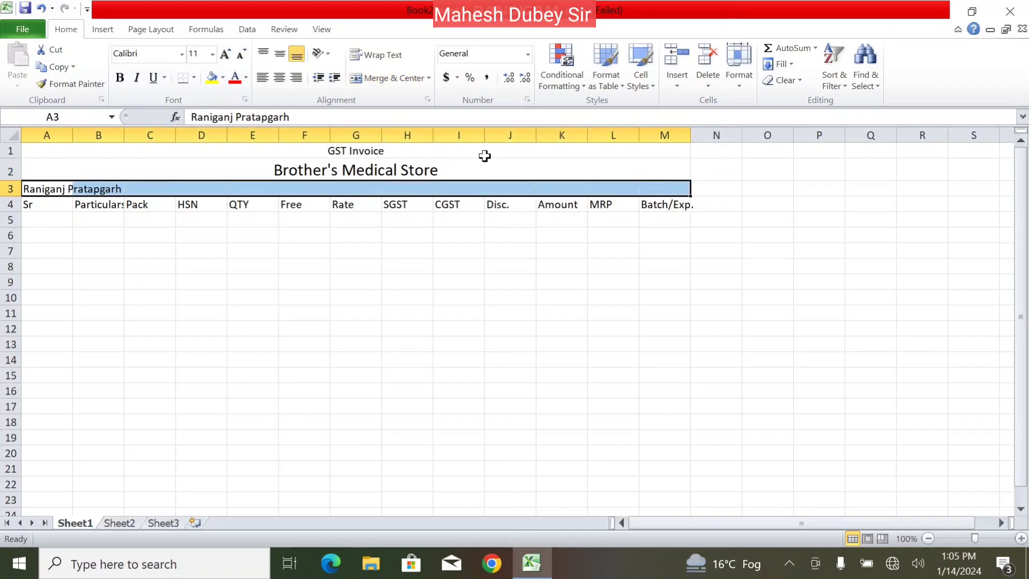
pyautogui.click(375, 79)
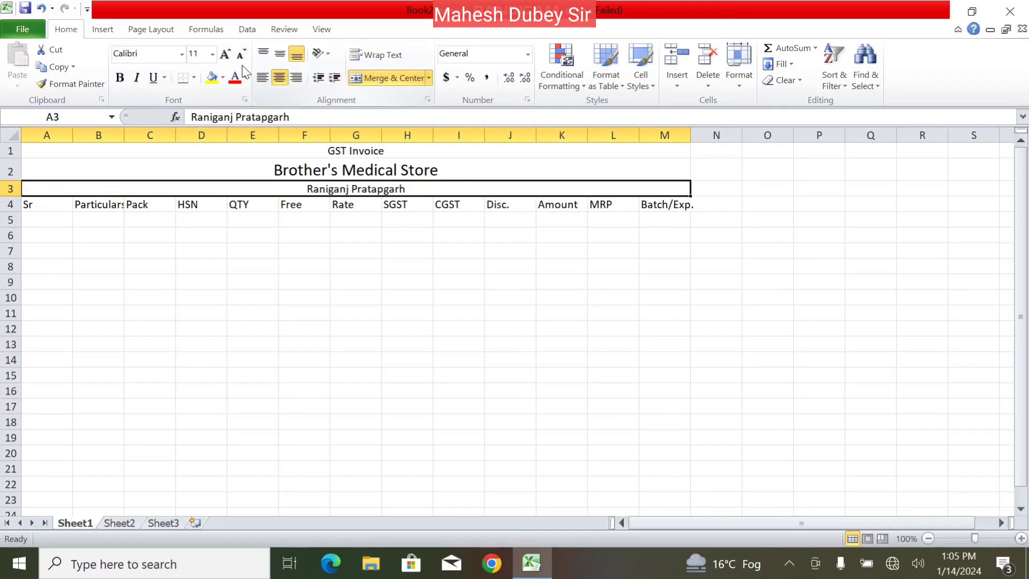
pyautogui.click(225, 54)
pyautogui.click(225, 54)
pyautogui.click(225, 54)
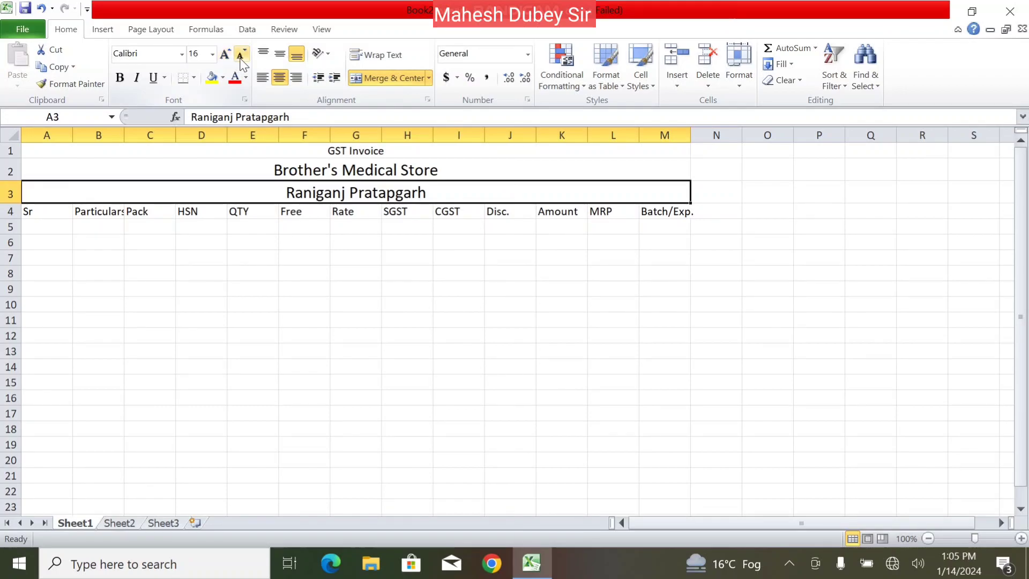
pyautogui.click(241, 54)
# Format the column headings in A4 to M4 as bold with font size 12
pyautogui.moveTo(32, 208); pyautogui.dragTo(650, 209)
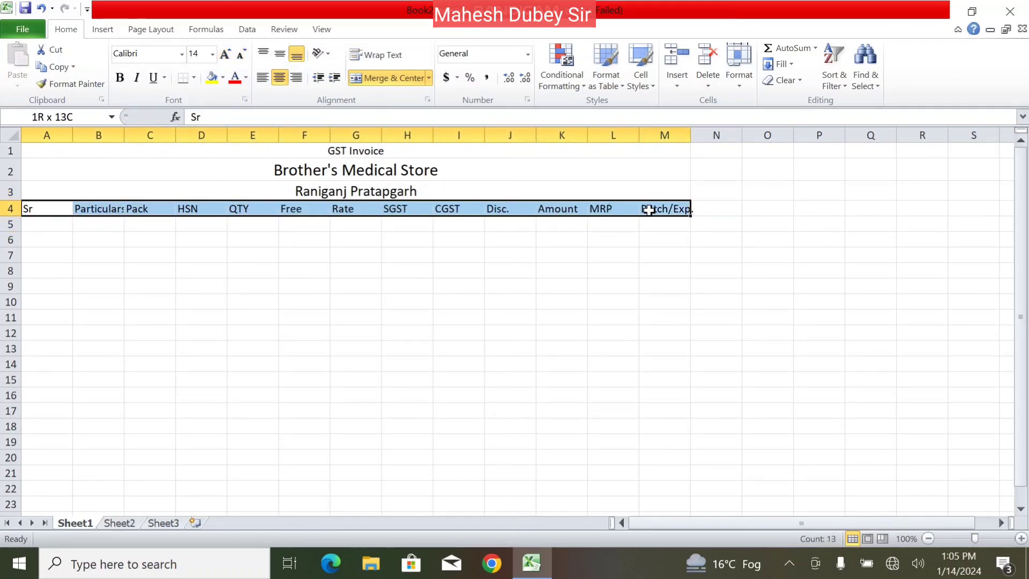
pyautogui.click(225, 54)
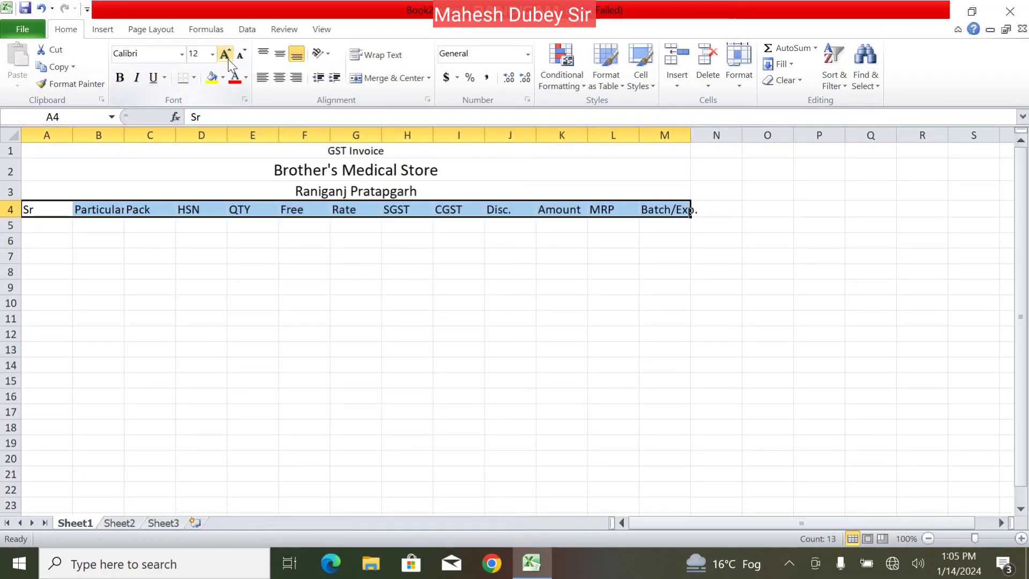
pyautogui.click(120, 78)
pyautogui.click(231, 379)
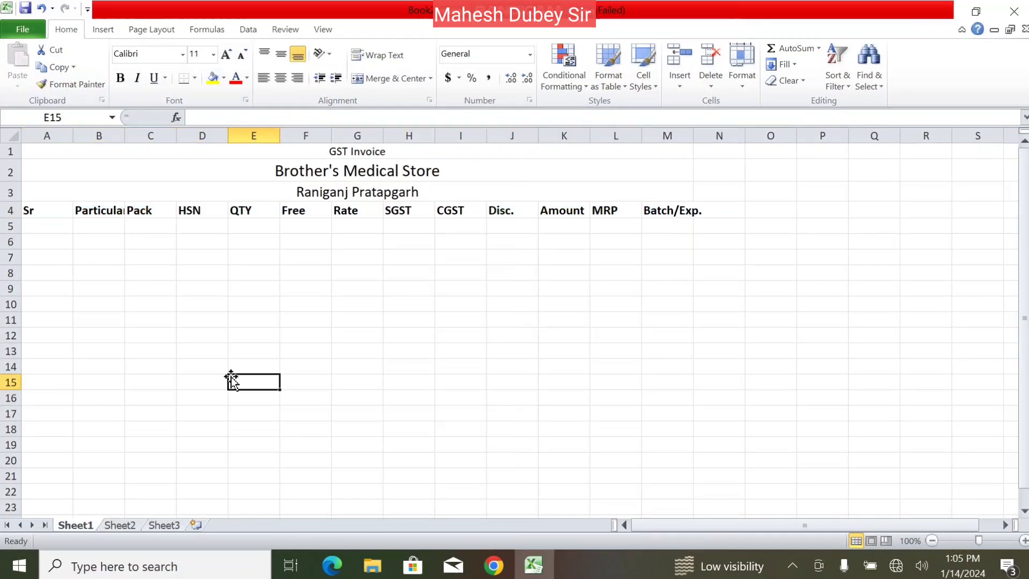
# AutoFit the widths of columns A to M to their contents
pyautogui.click(40, 132)
pyautogui.moveTo(39, 131); pyautogui.dragTo(689, 132)
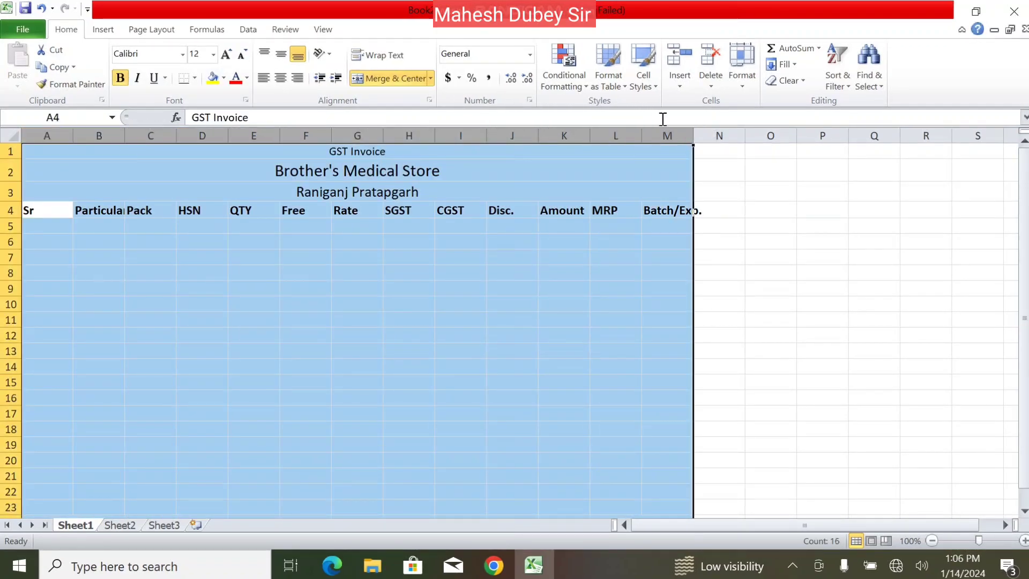
pyautogui.doubleClick(642, 133)
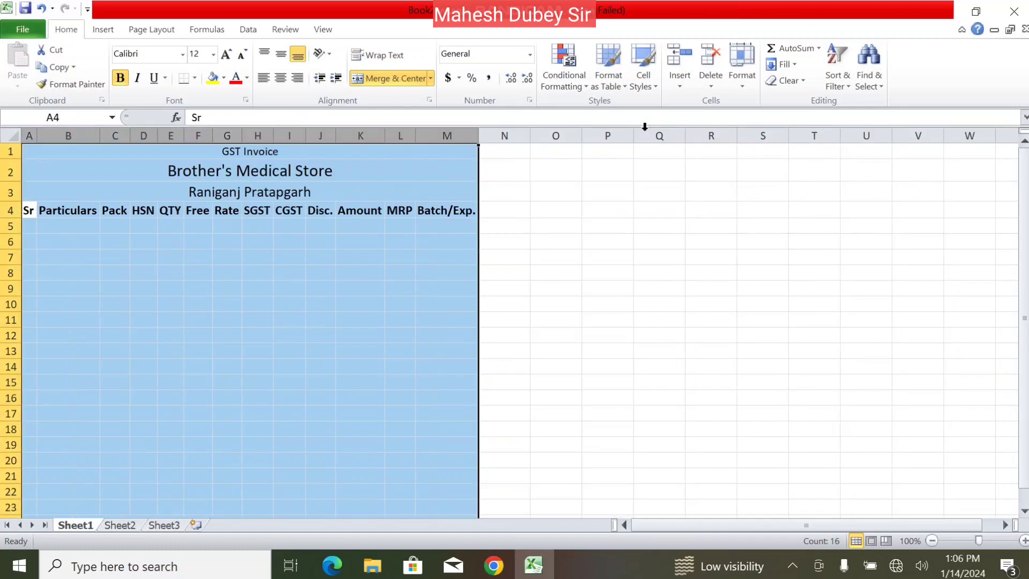
pyautogui.click(300, 256)
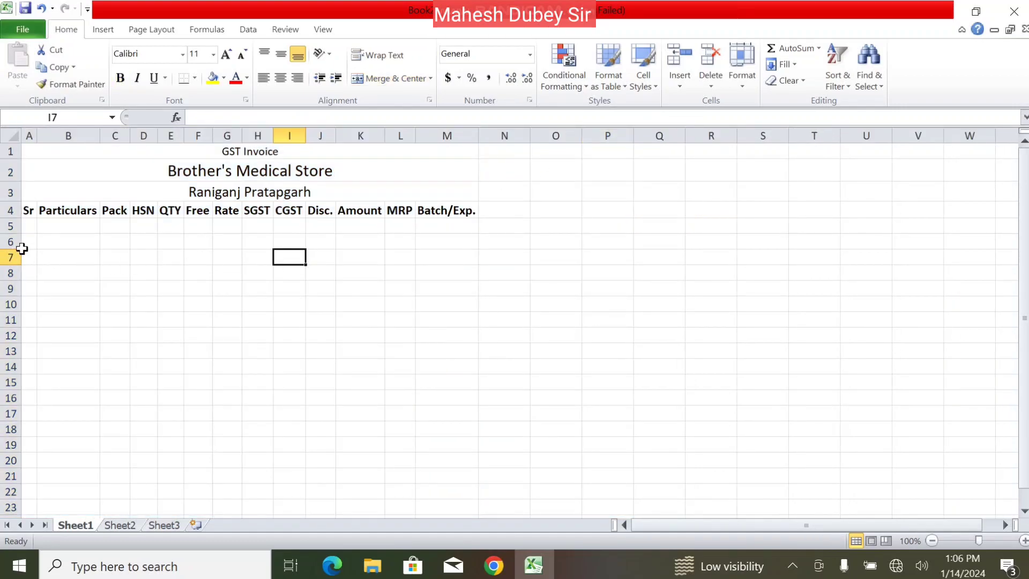
# Enter serial number 1 in A5 and the item "Chupp Syp-100 ML" in B5
pyautogui.click(33, 226)
pyautogui.write('1')
pyautogui.press('Tab')
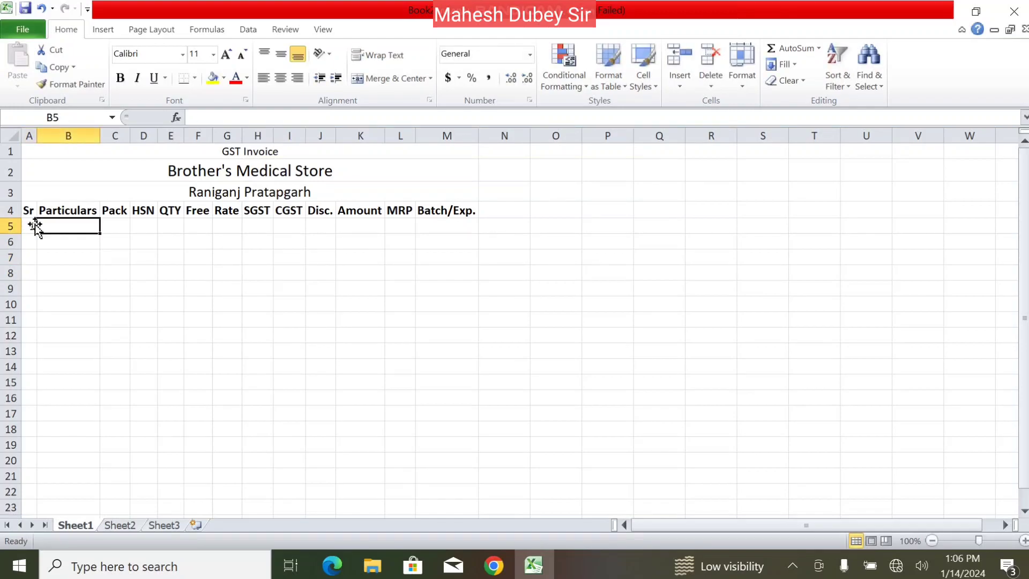
pyautogui.write('Chu')
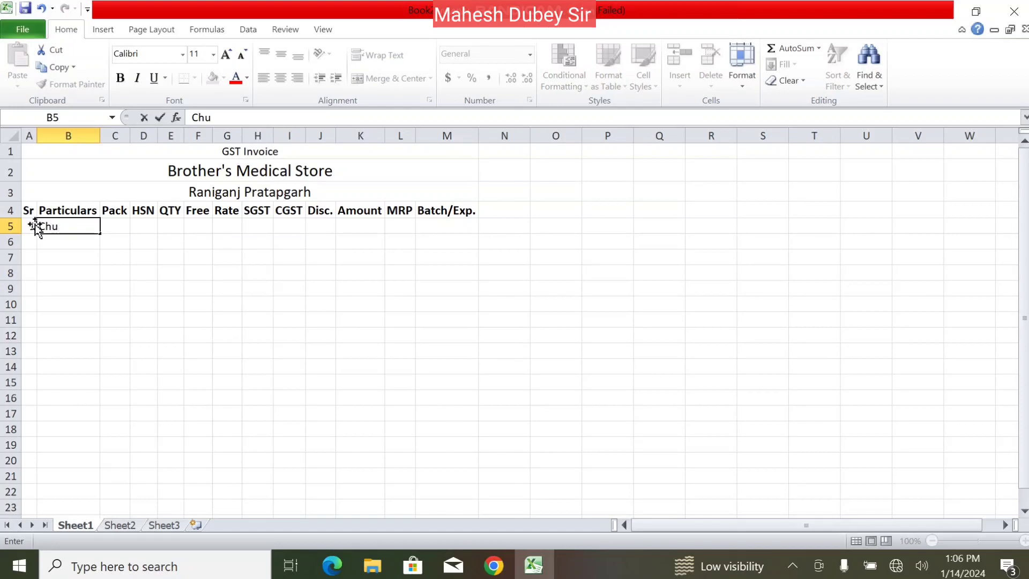
pyautogui.write('pp Syp-10')
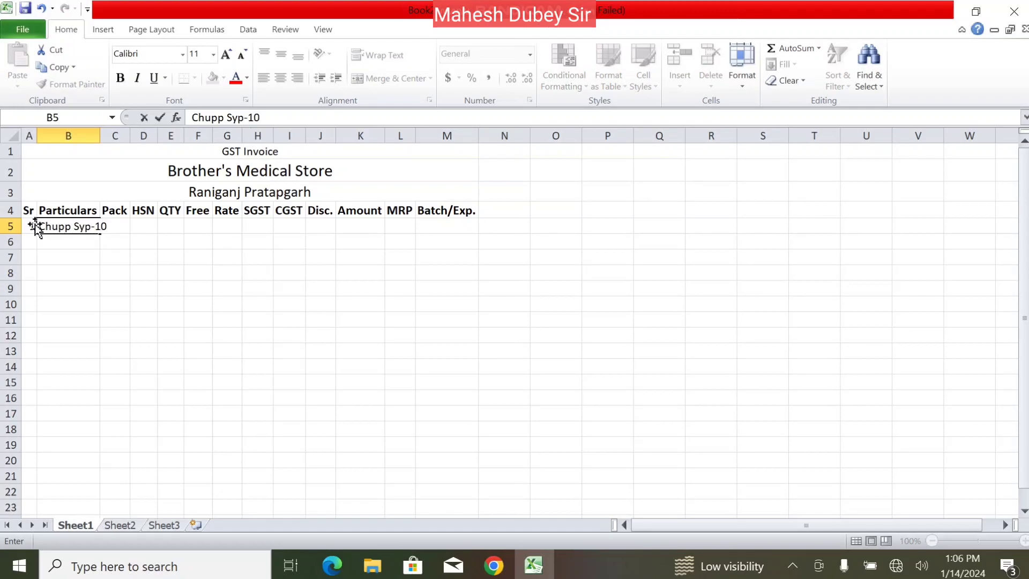
pyautogui.write('0 ML')
pyautogui.press('Tab')
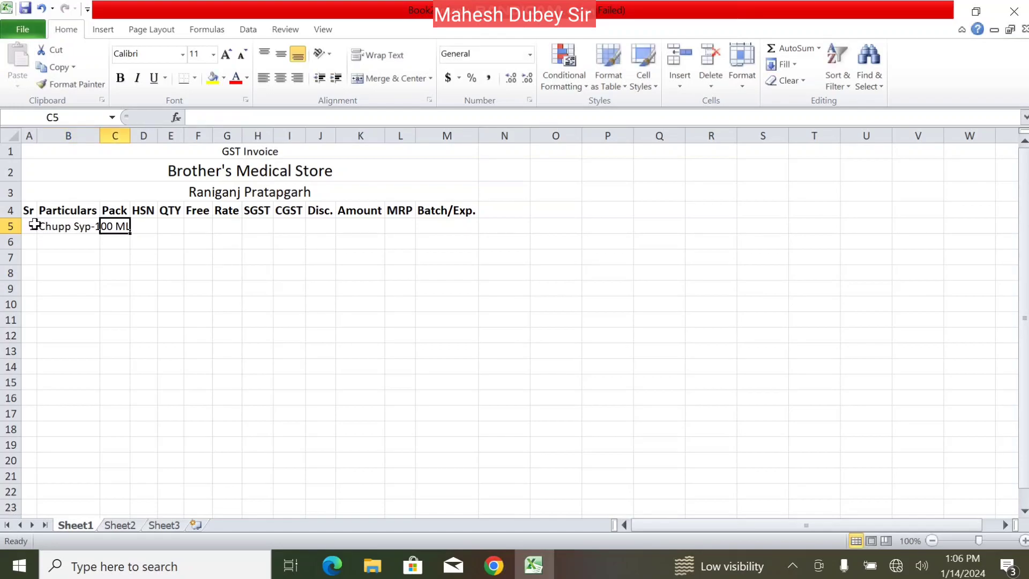
# Enter the pack 1x1P in C5 and the HSN code 3004 in D5
pyautogui.write('1')
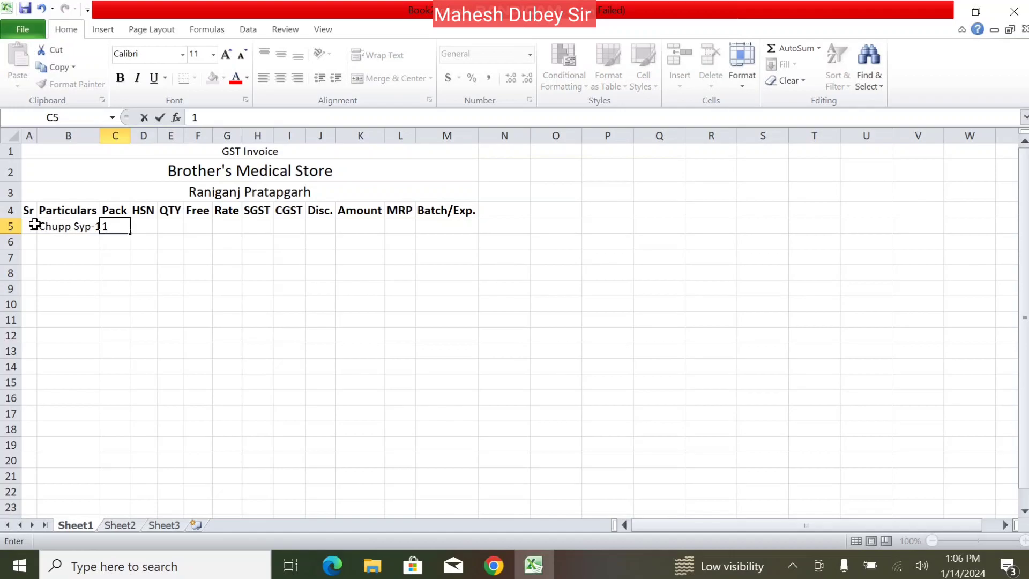
pyautogui.write('x1P')
pyautogui.press('Tab')
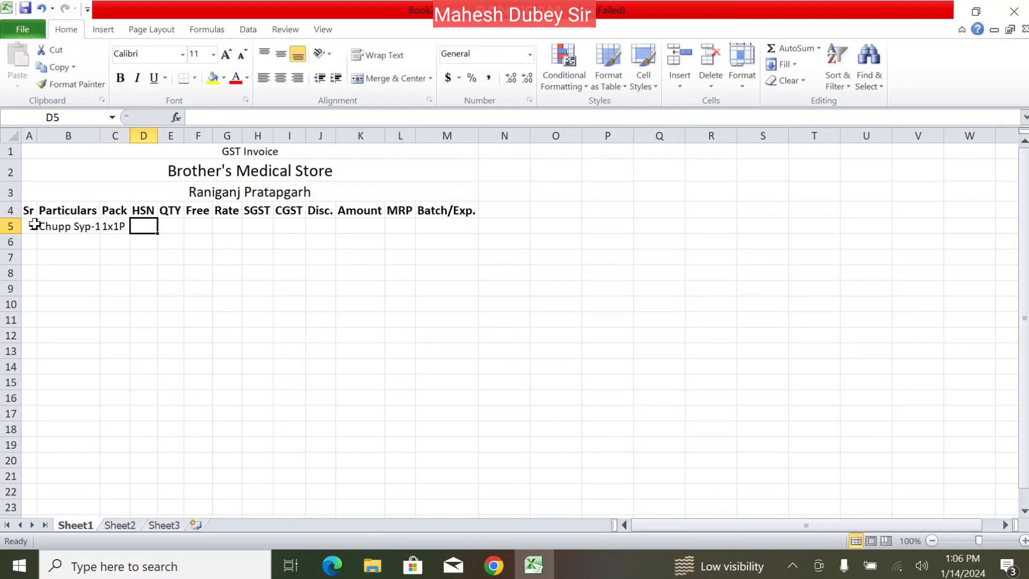
pyautogui.write('2')
pyautogui.press('BackSpace')
pyautogui.write('300')
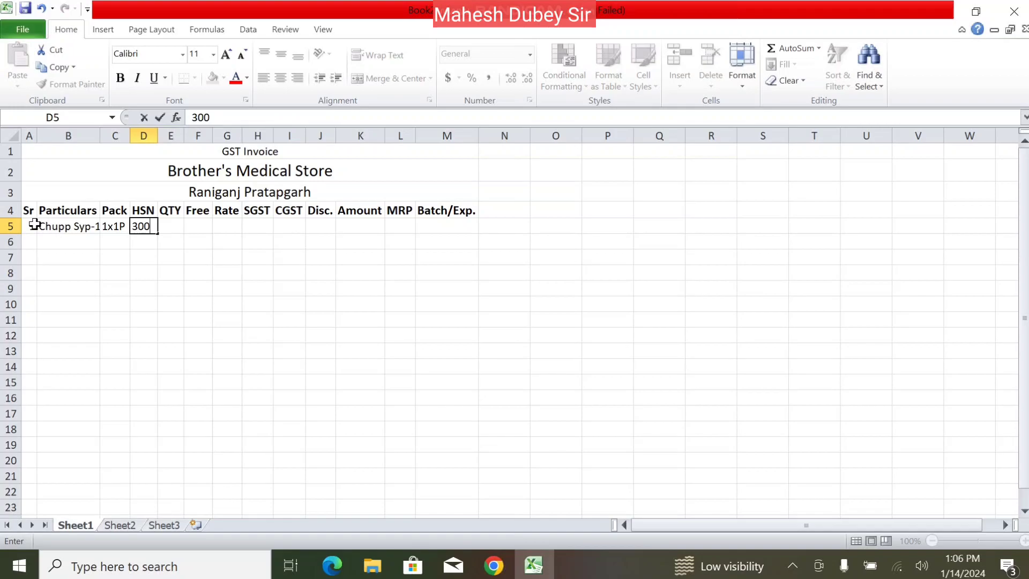
pyautogui.write('4')
pyautogui.press('Tab')
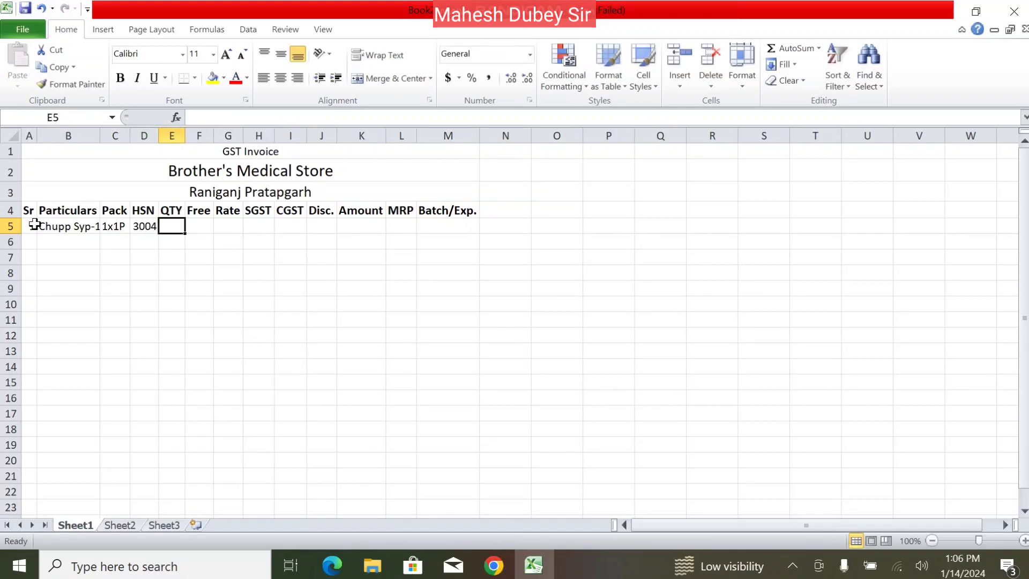
# Enter quantity 5 in E5 and rate 50.5 in G5, leaving the Free cell empty
pyautogui.write('5')
pyautogui.press('Tab')
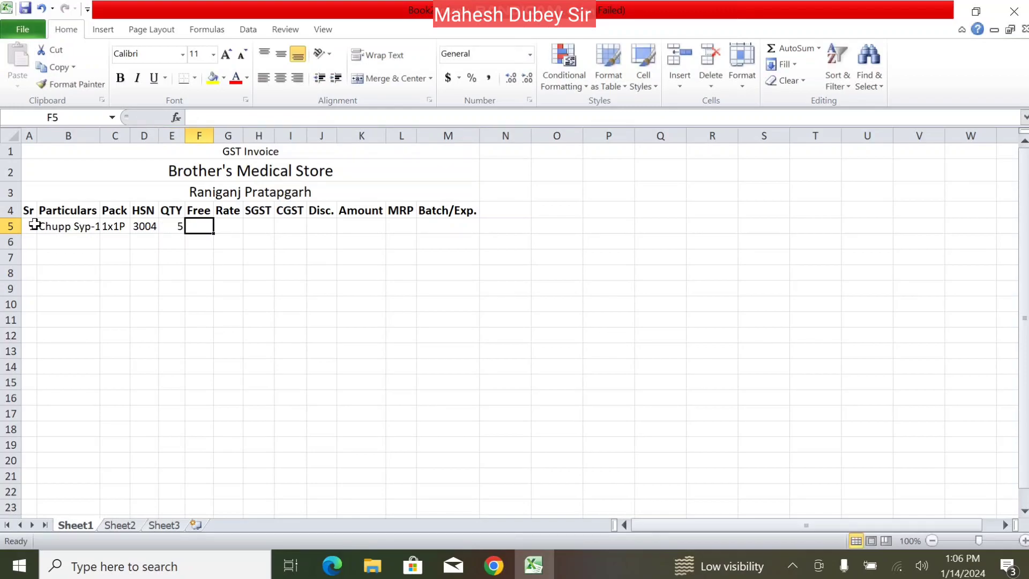
pyautogui.press('Tab')
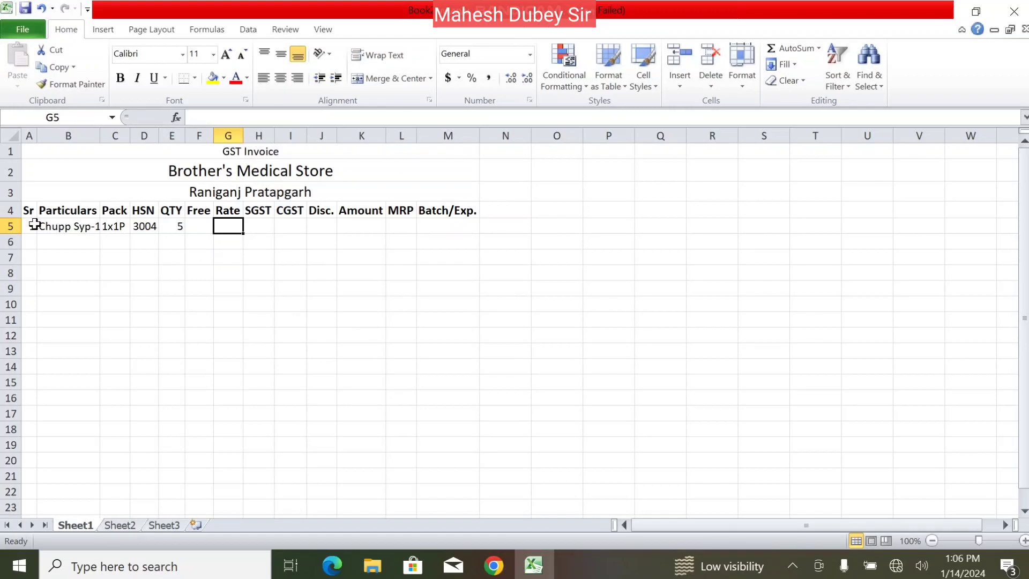
pyautogui.write('50')
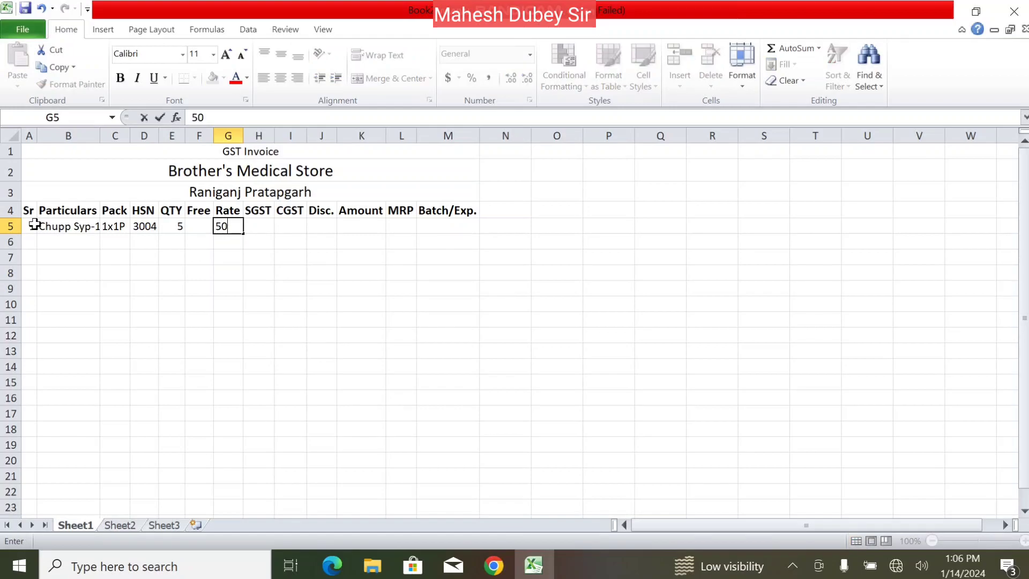
pyautogui.write('58')
pyautogui.press('BackSpace')
pyautogui.press('Tab')
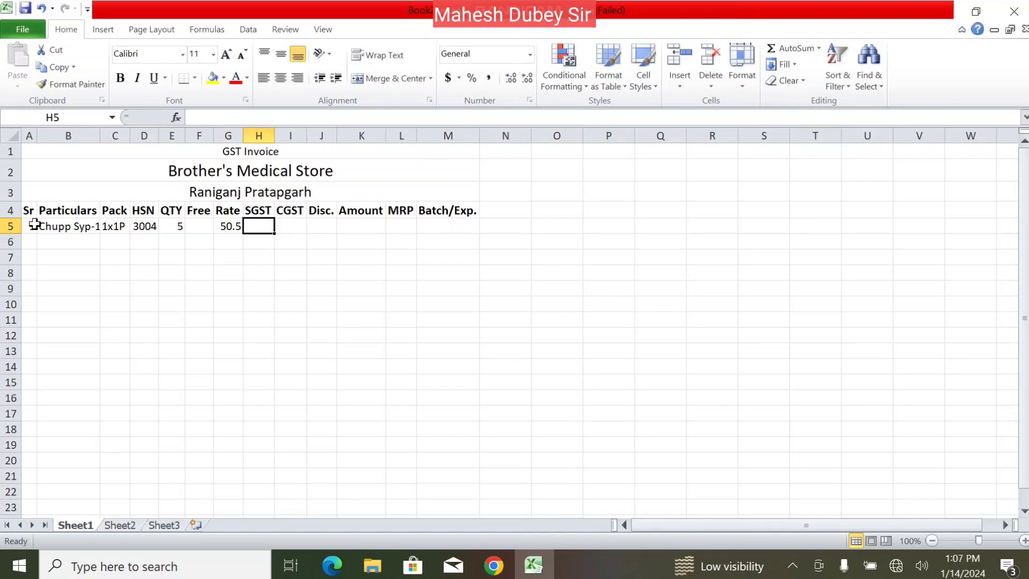
# Enter SGST 6, CGST 6 and discount 10 for the first item in cells H5 to J5
pyautogui.write('6')
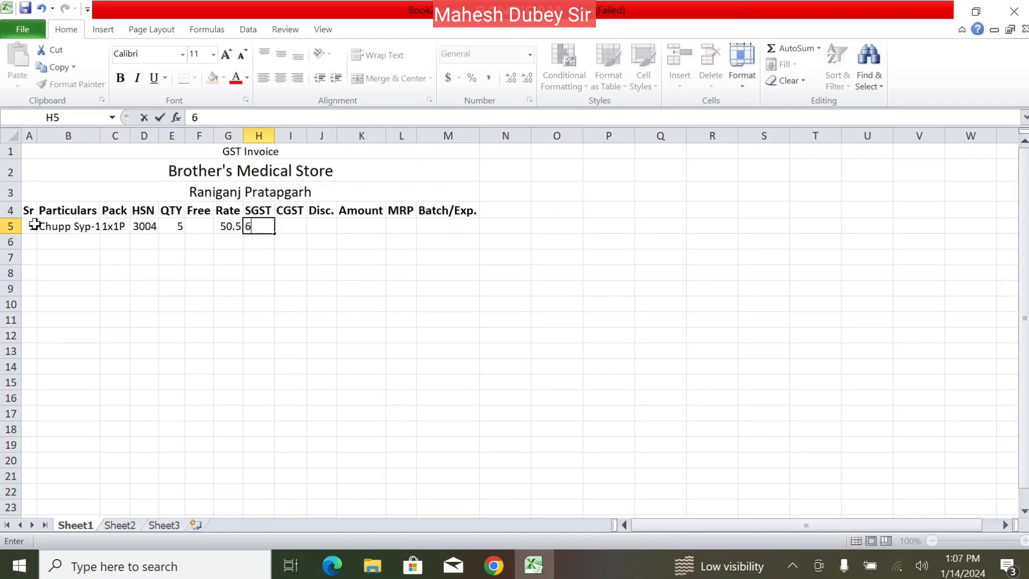
pyautogui.press('Tab')
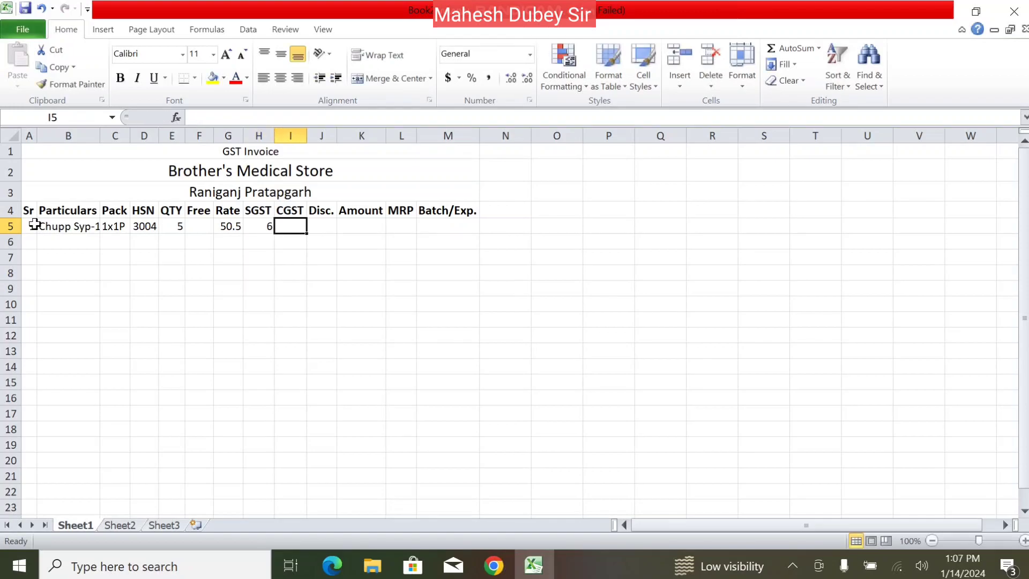
pyautogui.write('6')
pyautogui.press('Tab')
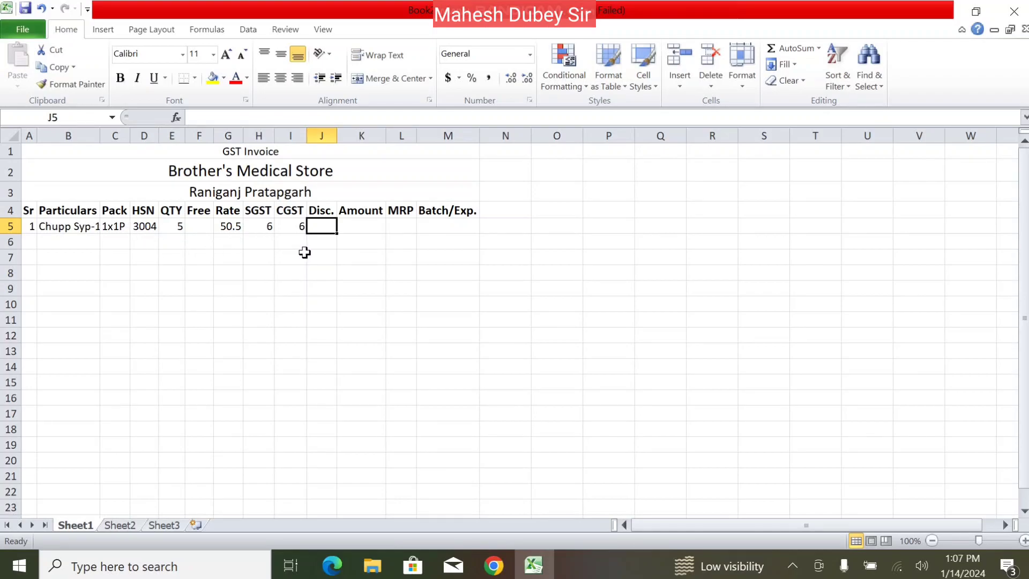
pyautogui.write('10')
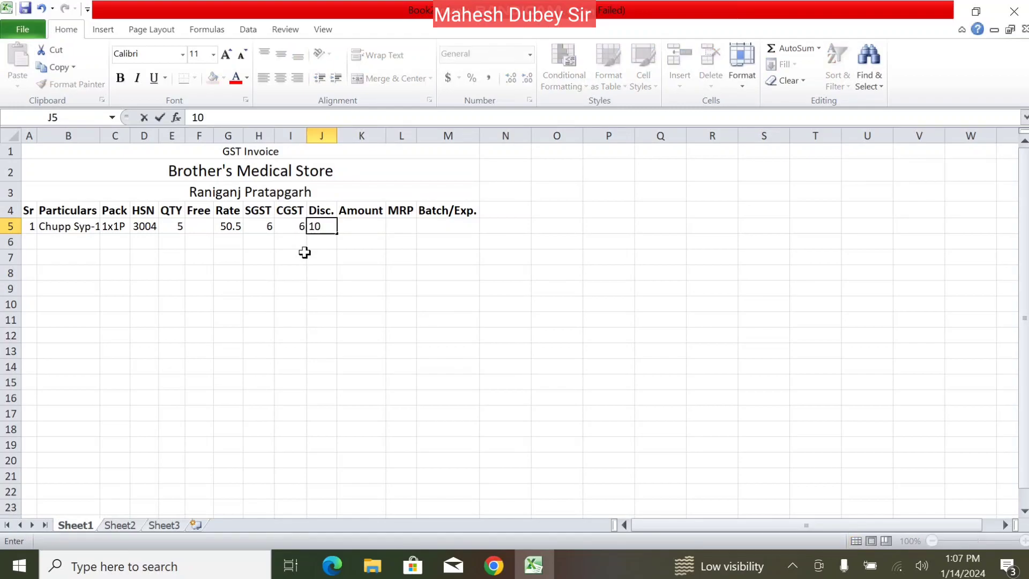
pyautogui.press('Tab')
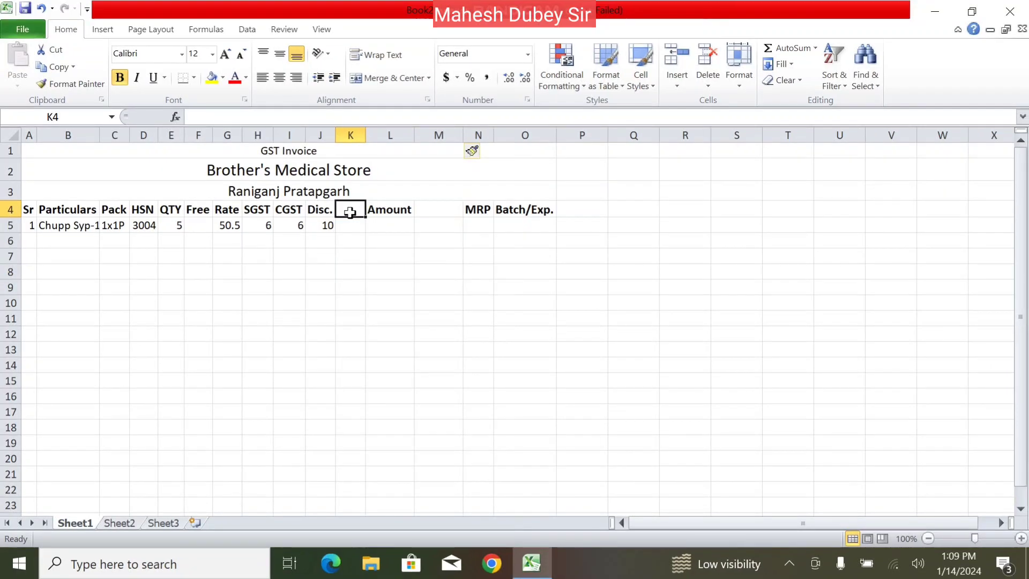
# Enter the headings Amount, GST Amount and Total Amount in cells K4 to M4
pyautogui.write('Amount')
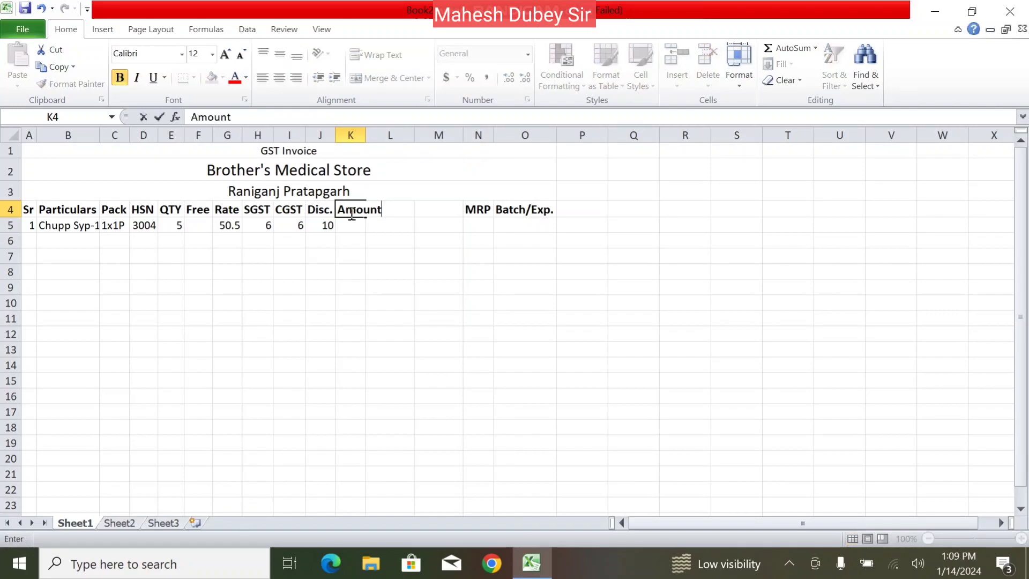
pyautogui.press('Tab')
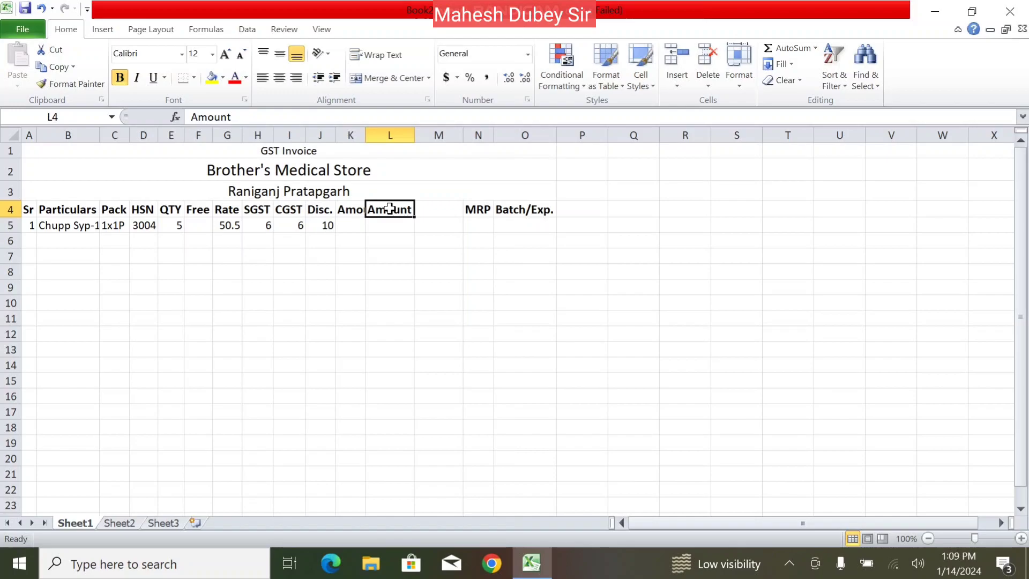
pyautogui.write('GST')
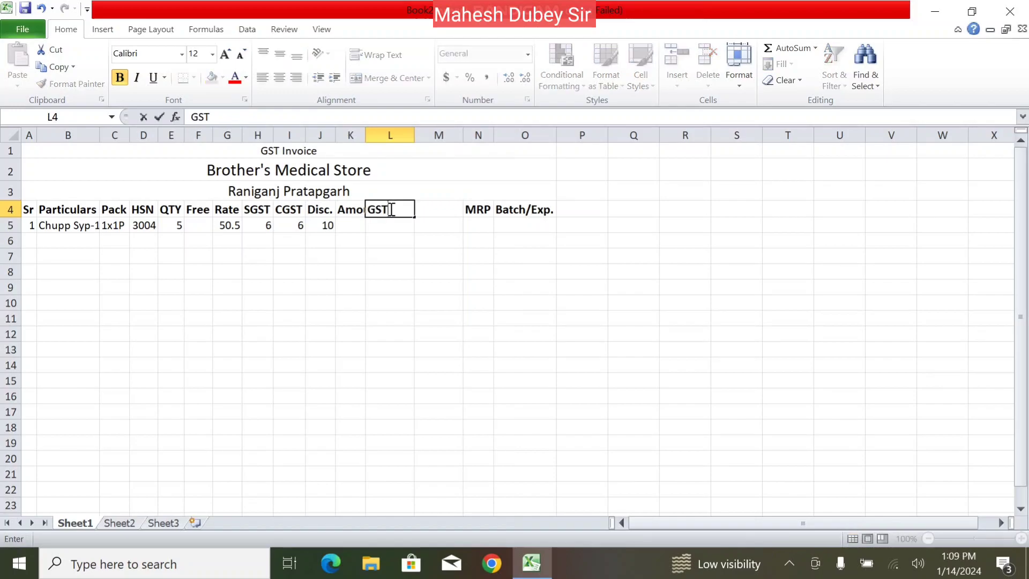
pyautogui.write(' Amount')
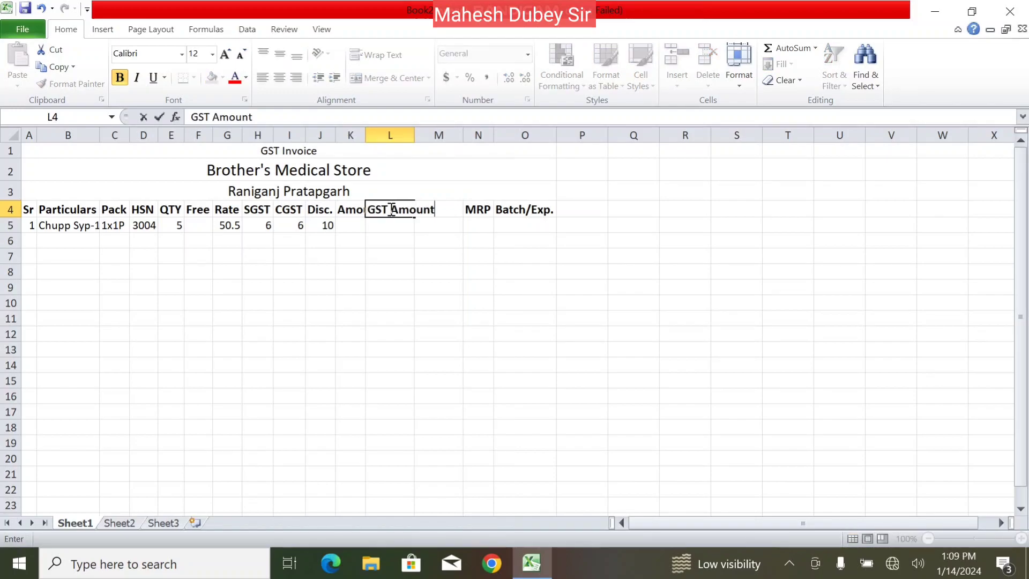
pyautogui.press('Tab')
pyautogui.write('T')
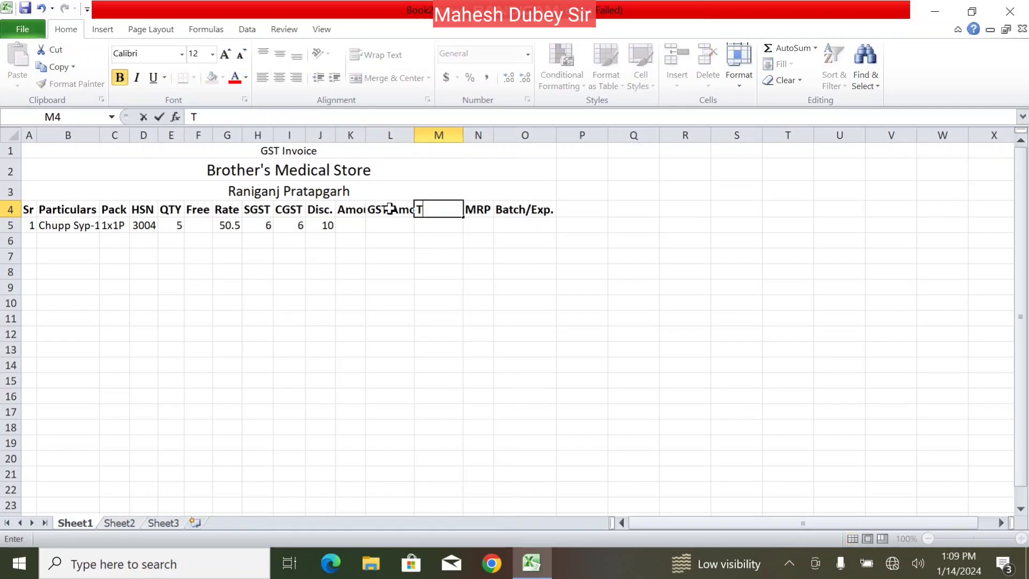
pyautogui.write('otal Amount')
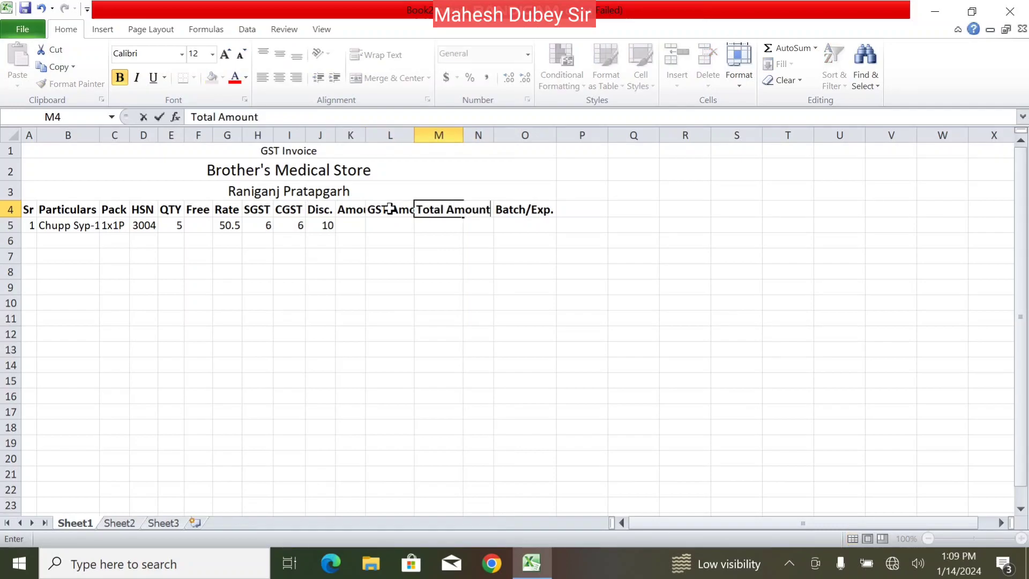
# Finish the Total Amount heading in M4 and autofit the widths of columns A to O
pyautogui.press('Tab')
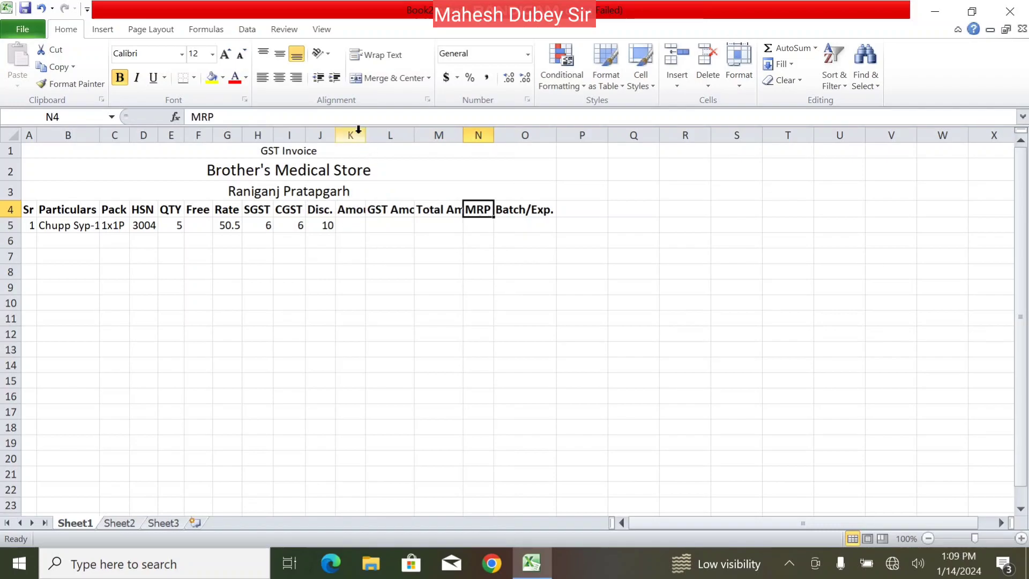
pyautogui.moveTo(526, 134); pyautogui.dragTo(1, 95)
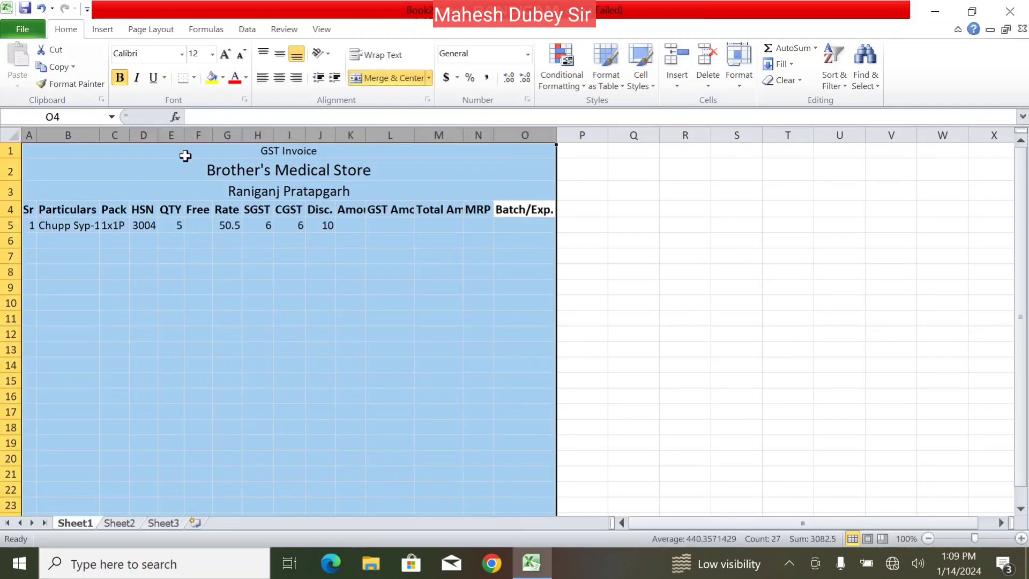
pyautogui.doubleClick(276, 134)
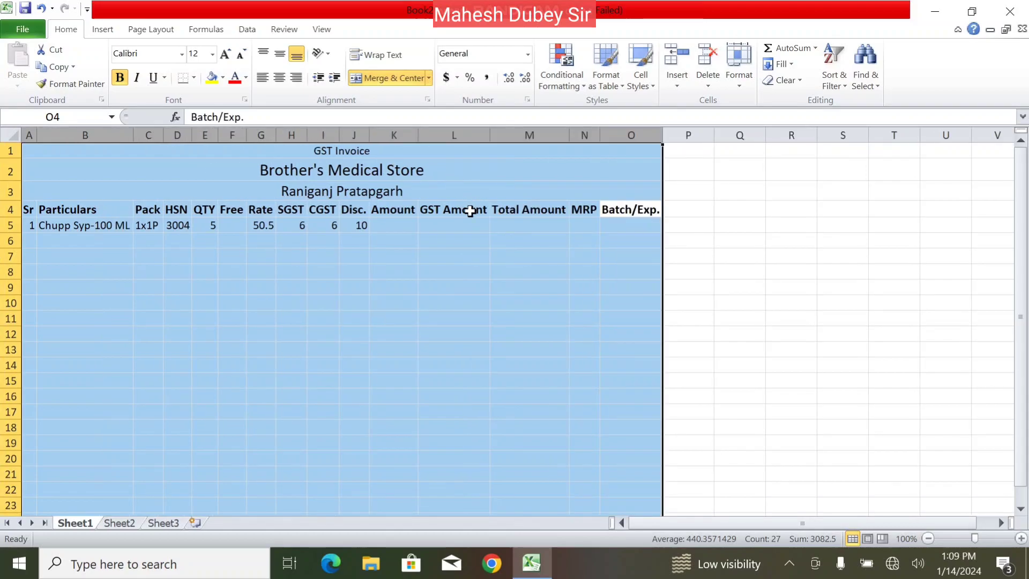
# Calculate the first item's amount in K5 as quantity times rate with the formula =E5*G5
pyautogui.click(415, 227)
pyautogui.write('=')
pyautogui.click(209, 226)
pyautogui.write('*')
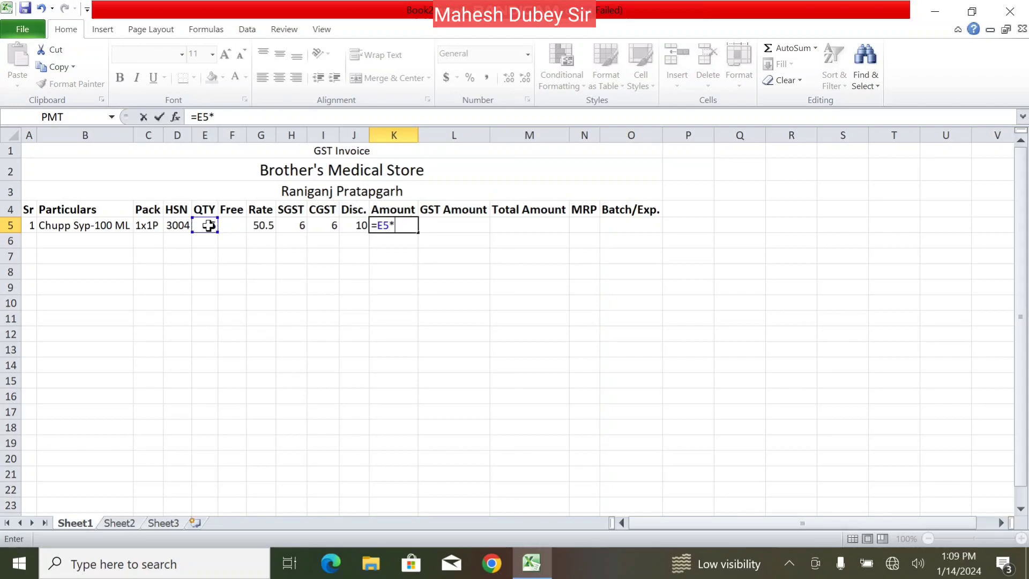
pyautogui.click(261, 228)
pyautogui.press('Return')
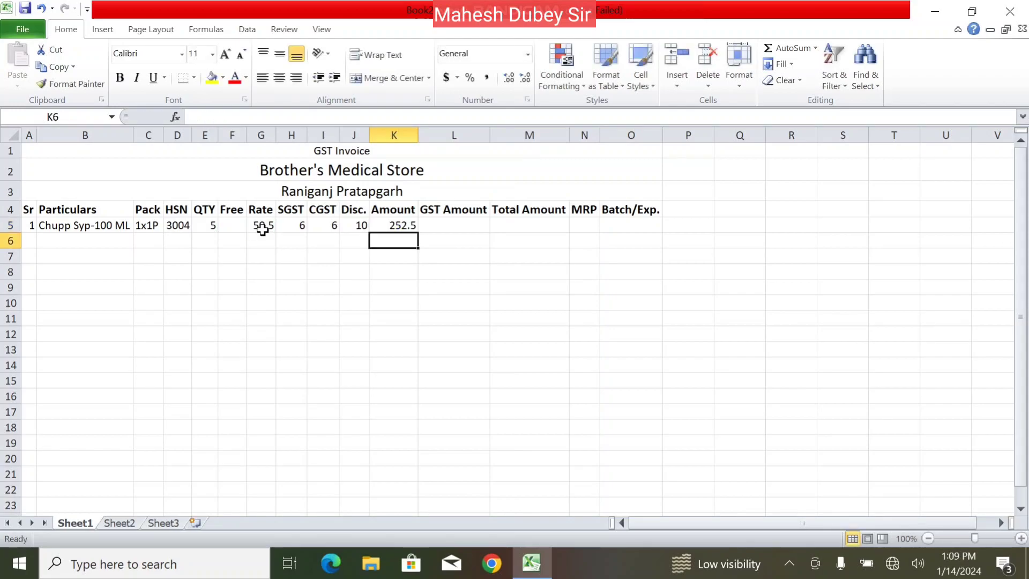
# Calculate the first item's GST amount in L5 with the formula =K5*12/100
pyautogui.click(431, 225)
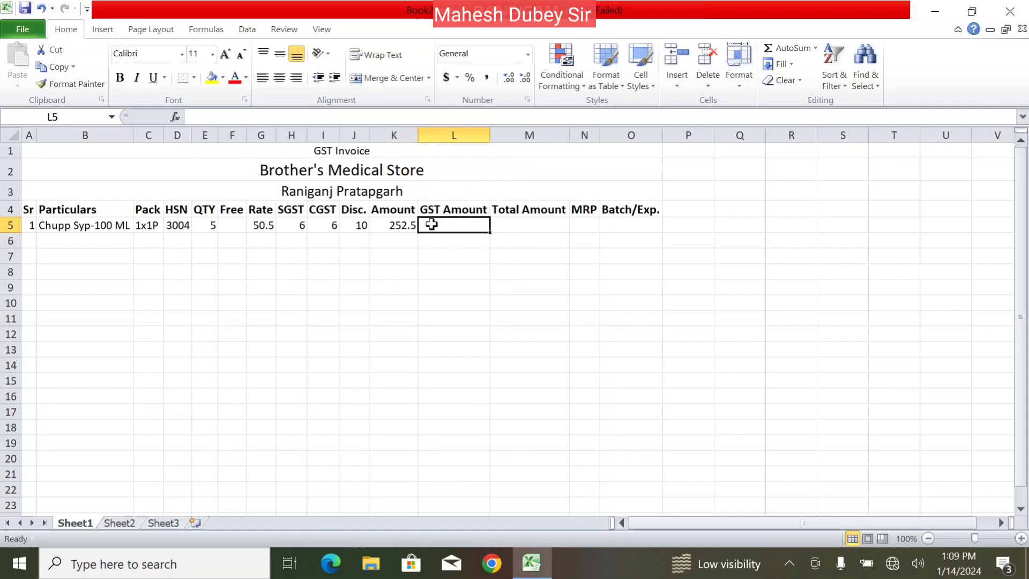
pyautogui.write('=')
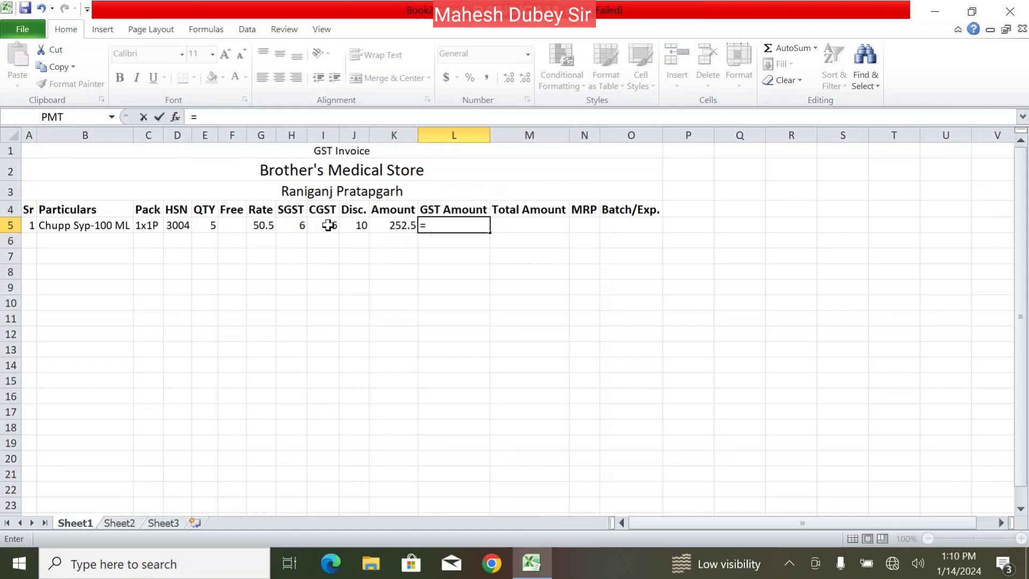
pyautogui.click(392, 226)
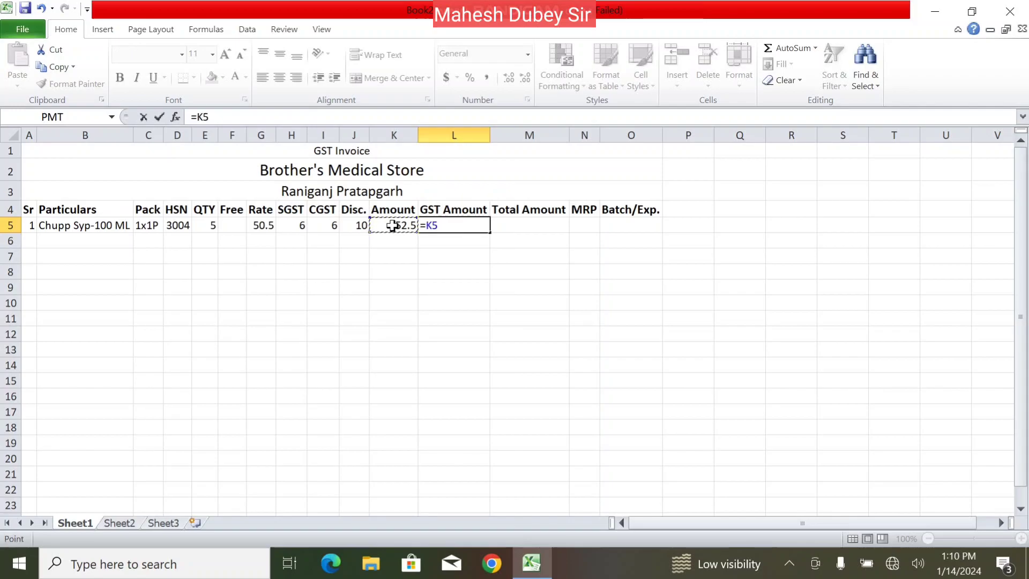
pyautogui.write('*12/100')
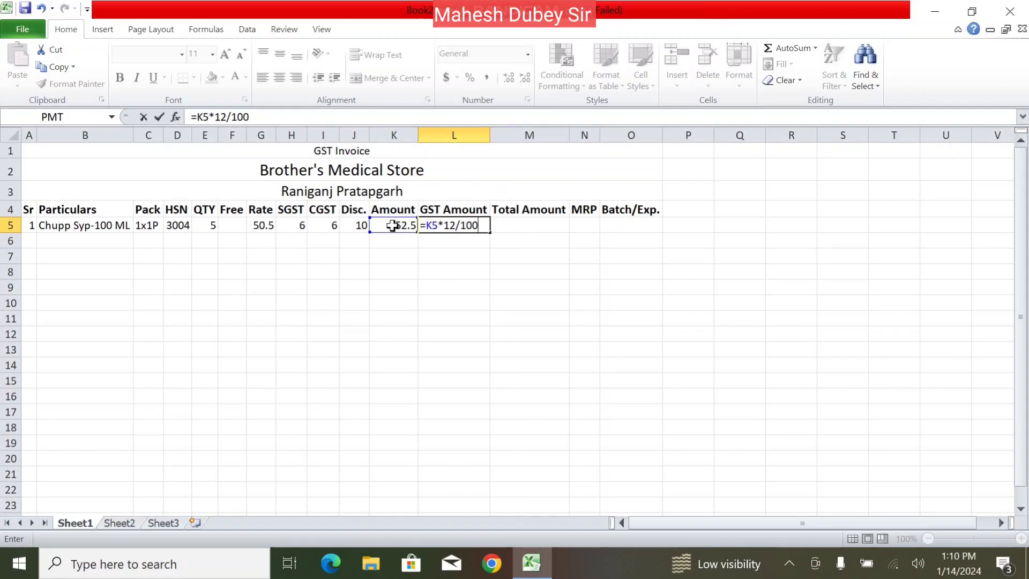
pyautogui.press('Tab')
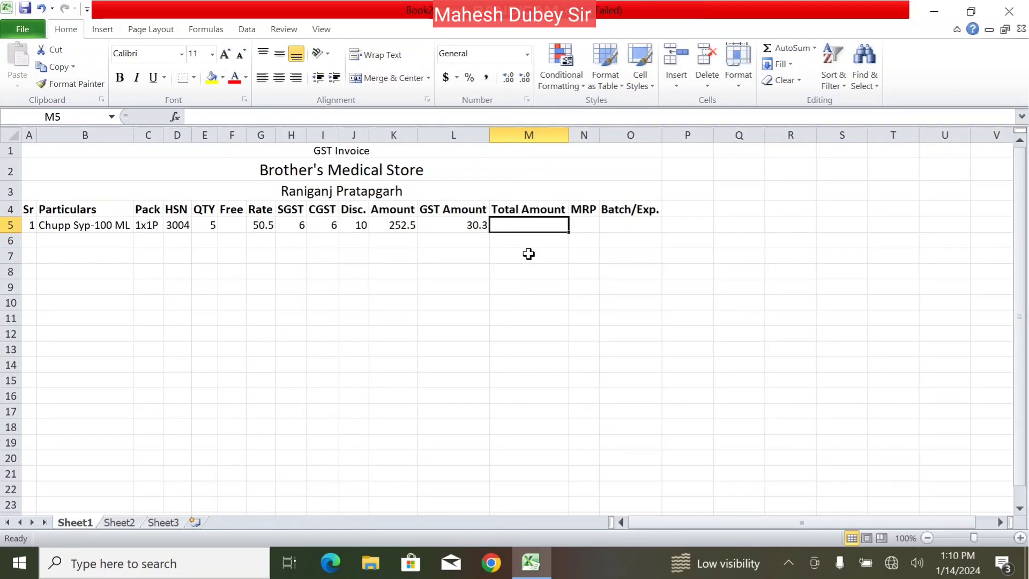
# Calculate the first item's total amount in M5 with the formula =K5+L5-J5
pyautogui.write('=')
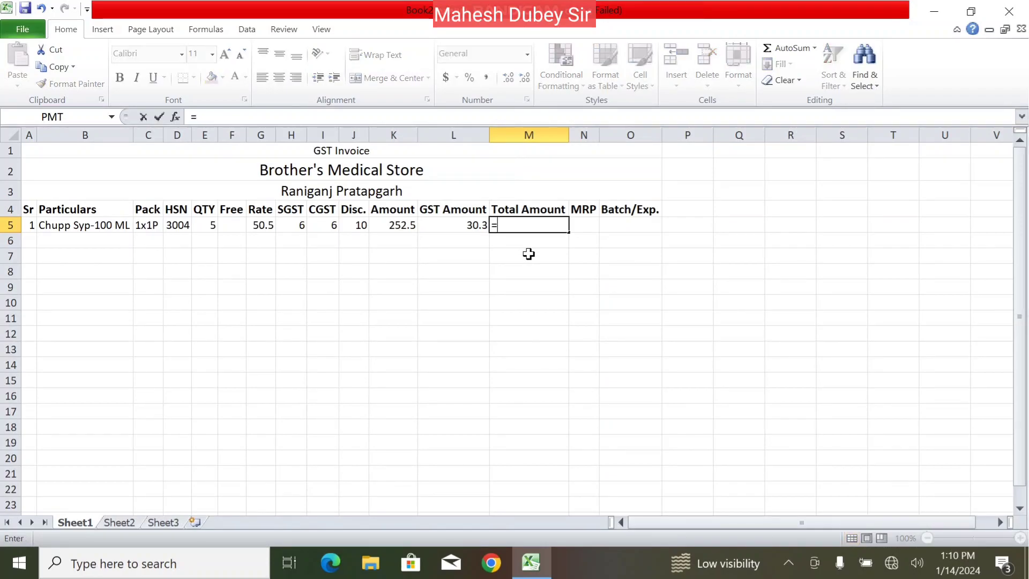
pyautogui.click(395, 231)
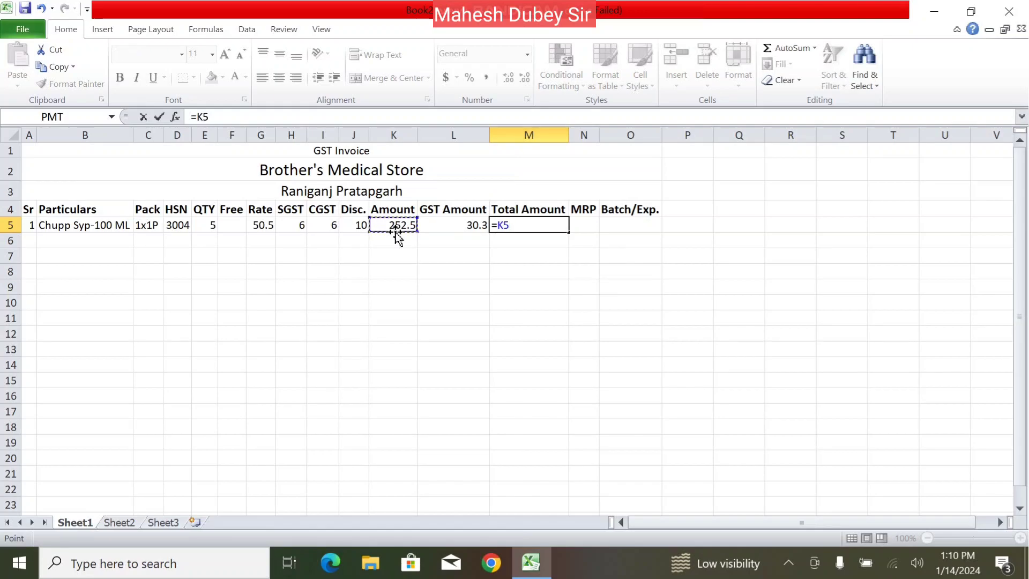
pyautogui.write('+')
pyautogui.click(448, 227)
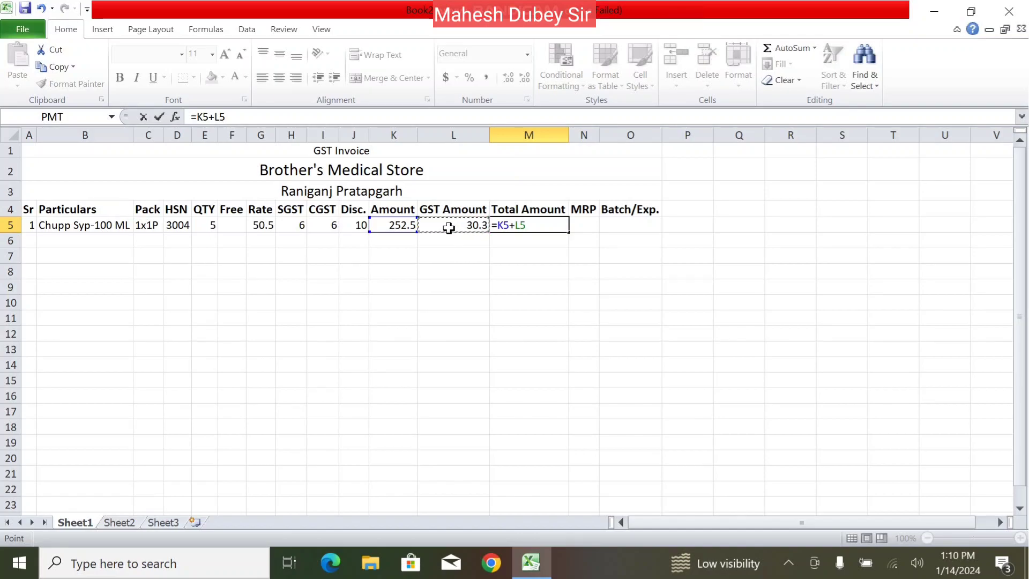
pyautogui.write('-')
pyautogui.click(349, 223)
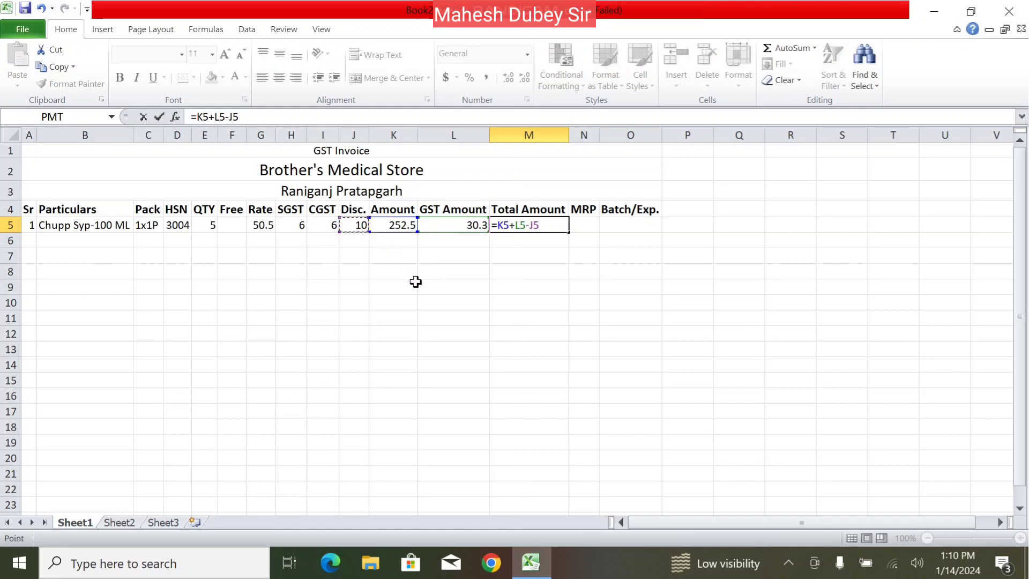
pyautogui.press('Return')
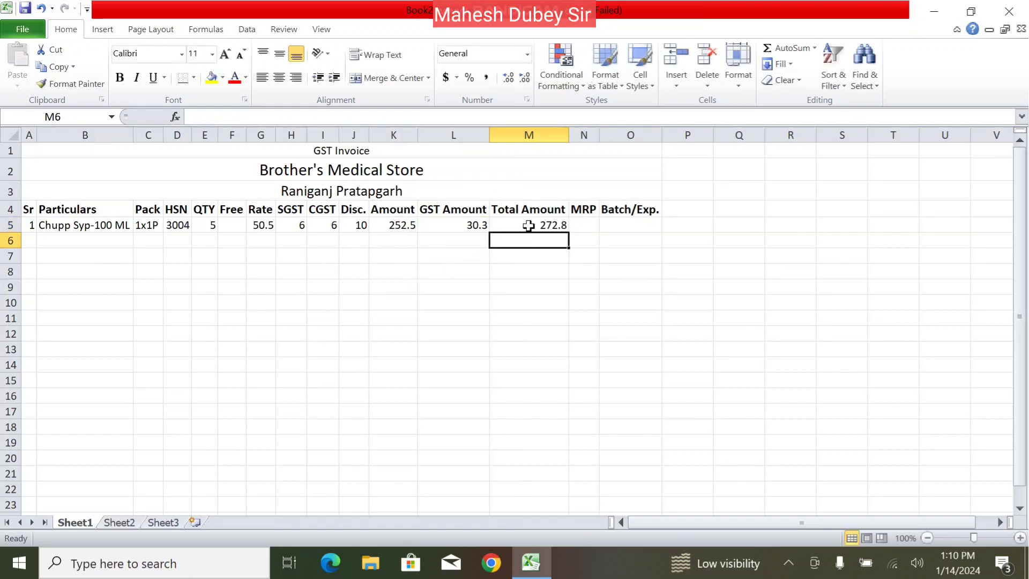
pyautogui.click(528, 225)
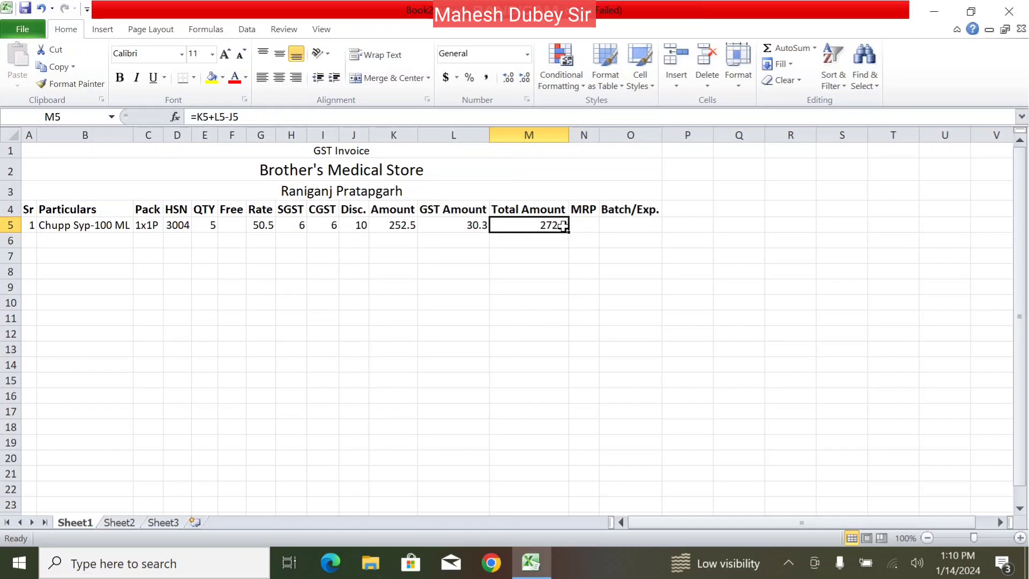
# Enter the MRP 100 for the first item in N5
pyautogui.click(584, 225)
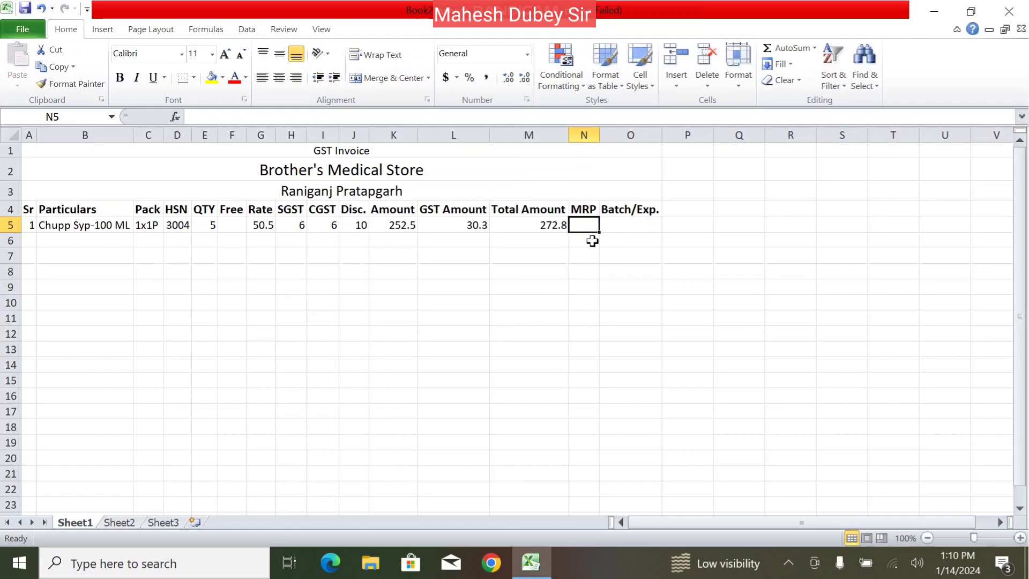
pyautogui.write('100')
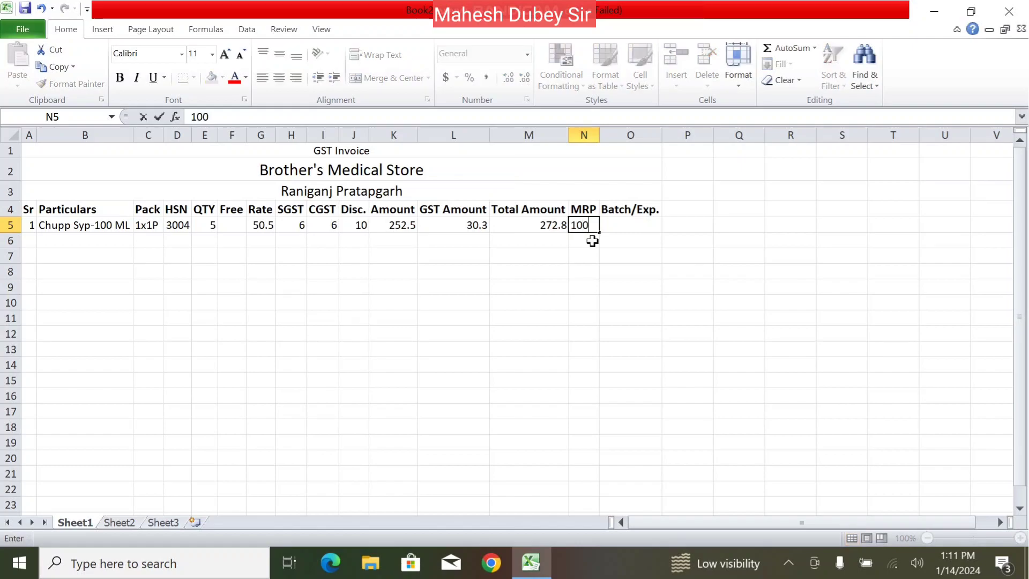
pyautogui.press('Tab')
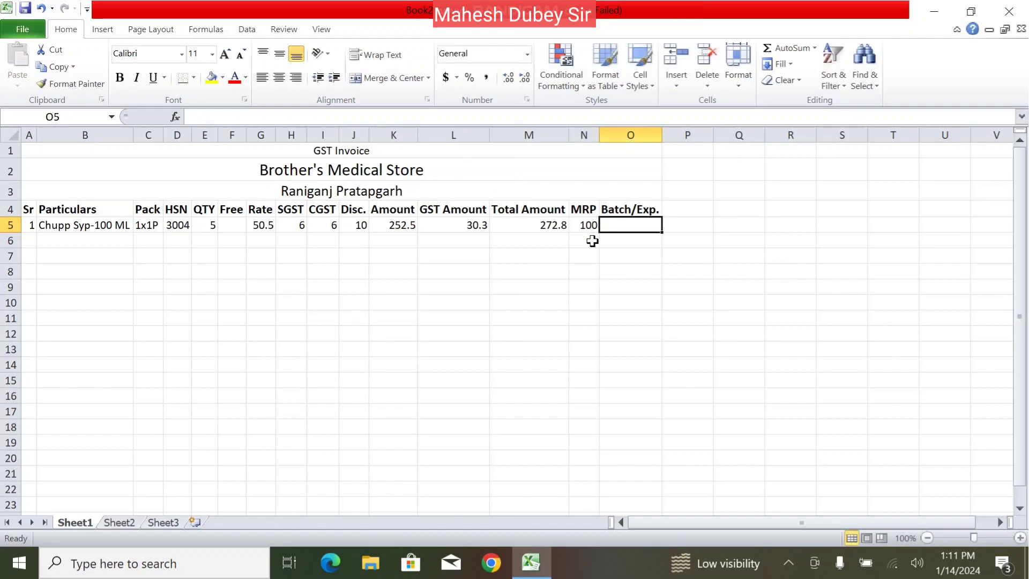
# Enter the batch and expiry CPB2344 4/25 in O5 and autofit columns A to O
pyautogui.write('CP')
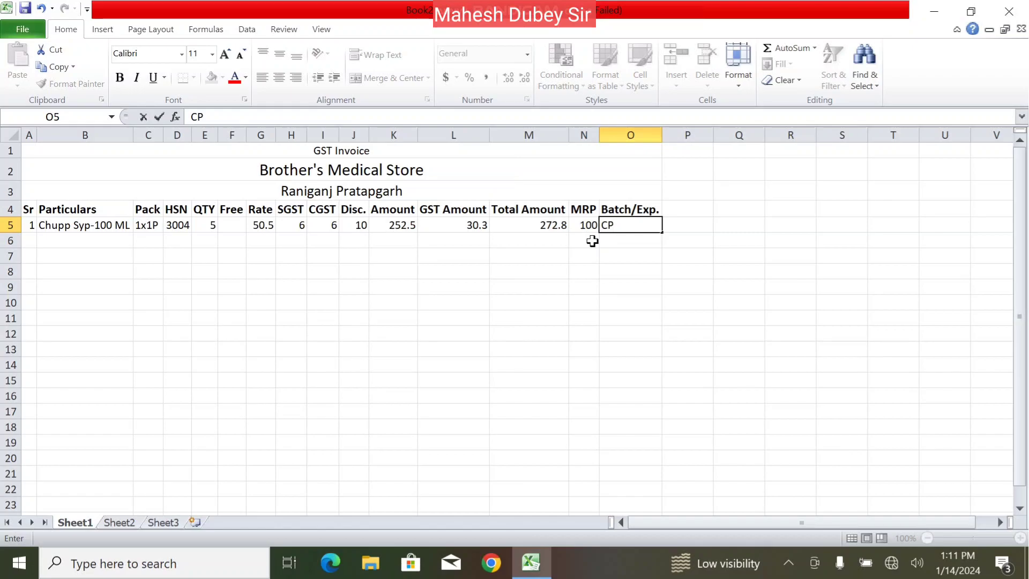
pyautogui.write('B2344    4/2')
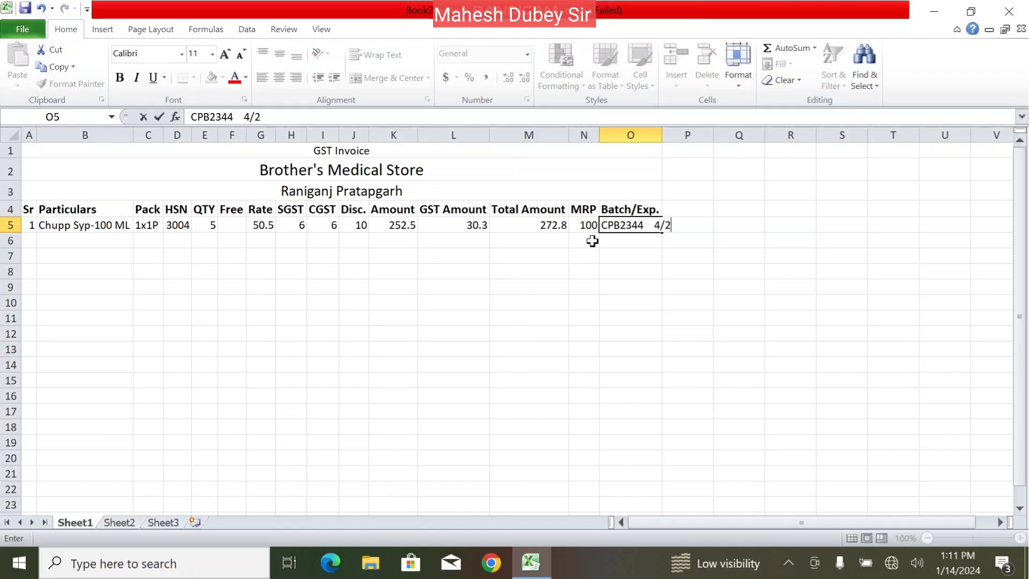
pyautogui.write('5')
pyautogui.click(591, 241)
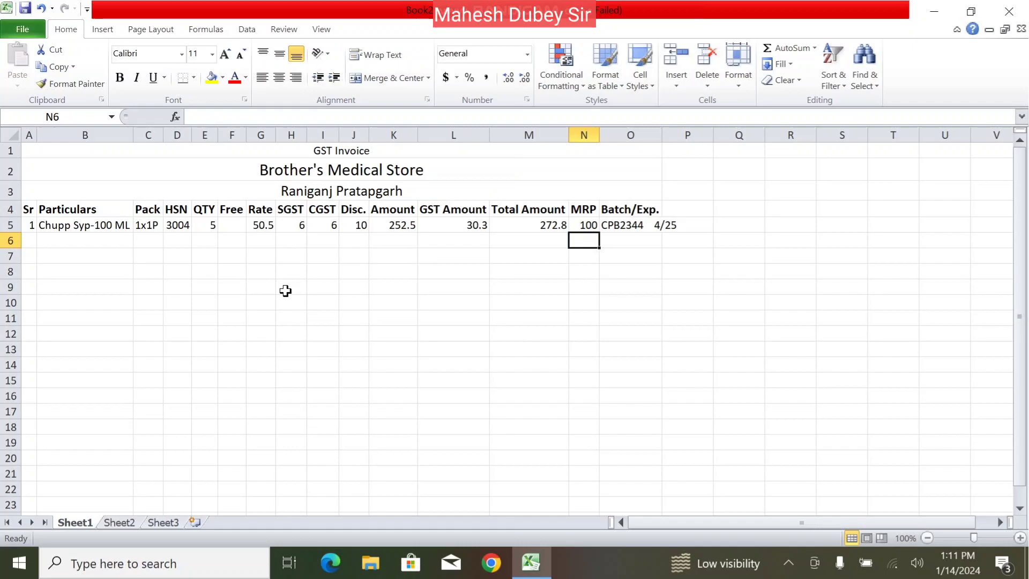
pyautogui.moveTo(647, 134); pyautogui.dragTo(28, 136)
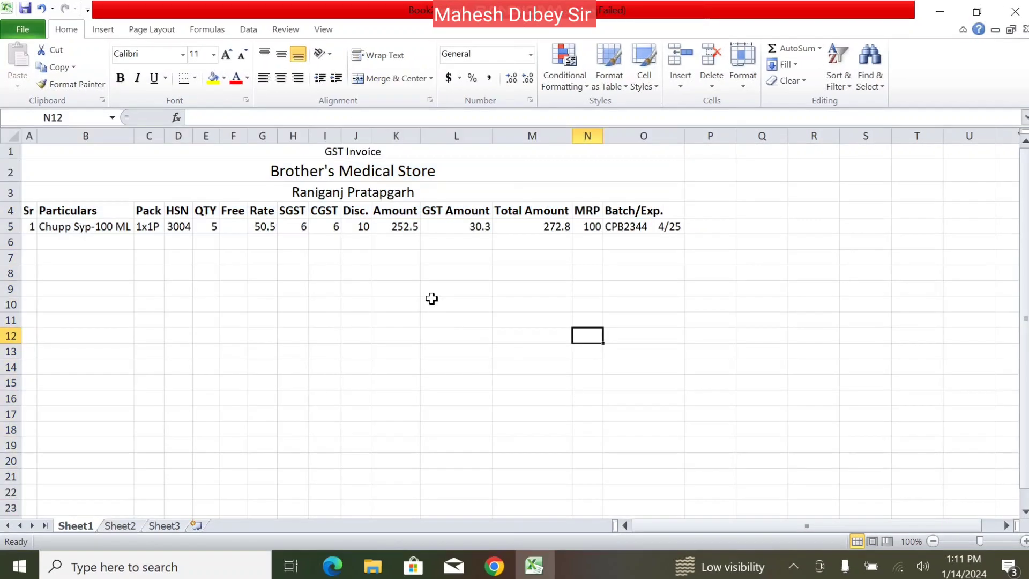
# Apply all borders to the invoice table range A4:O18
pyautogui.moveTo(30, 210); pyautogui.dragTo(652, 436)
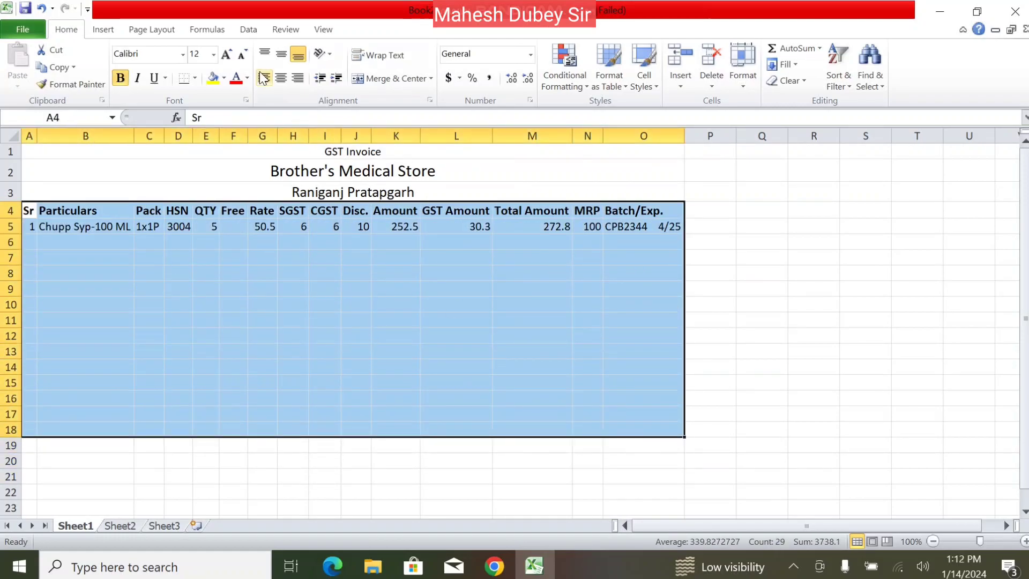
pyautogui.click(196, 79)
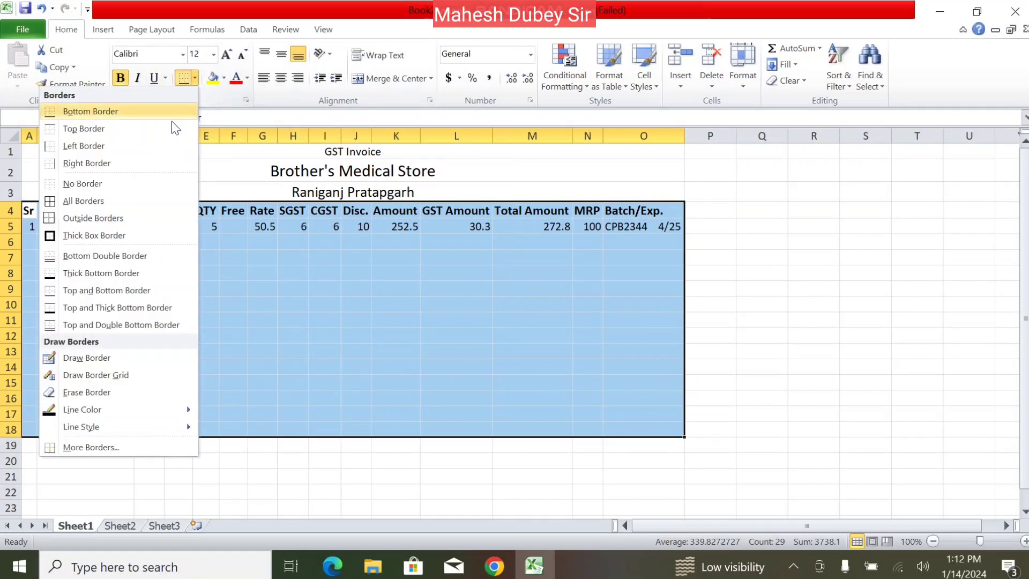
pyautogui.click(127, 202)
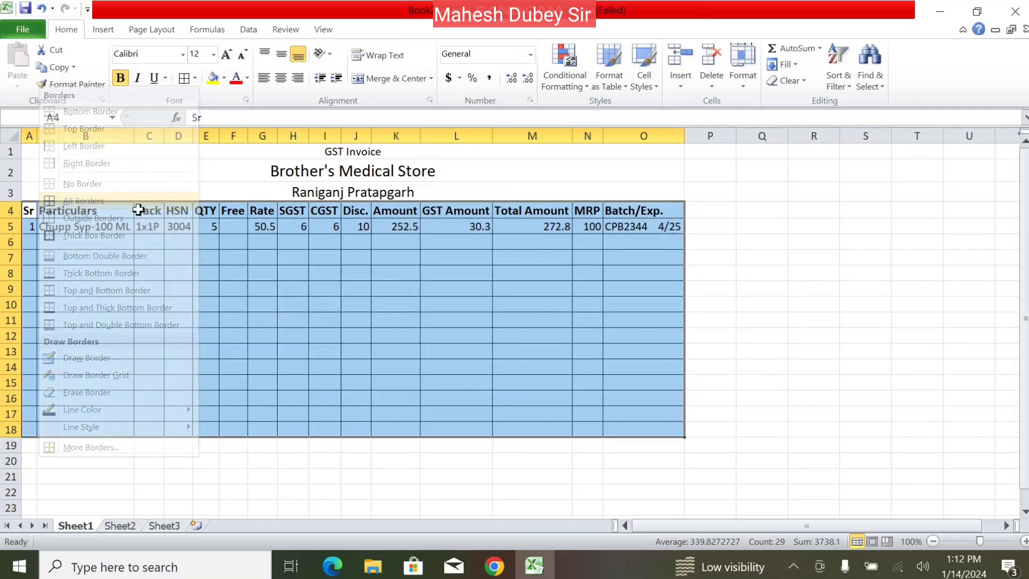
pyautogui.click(286, 257)
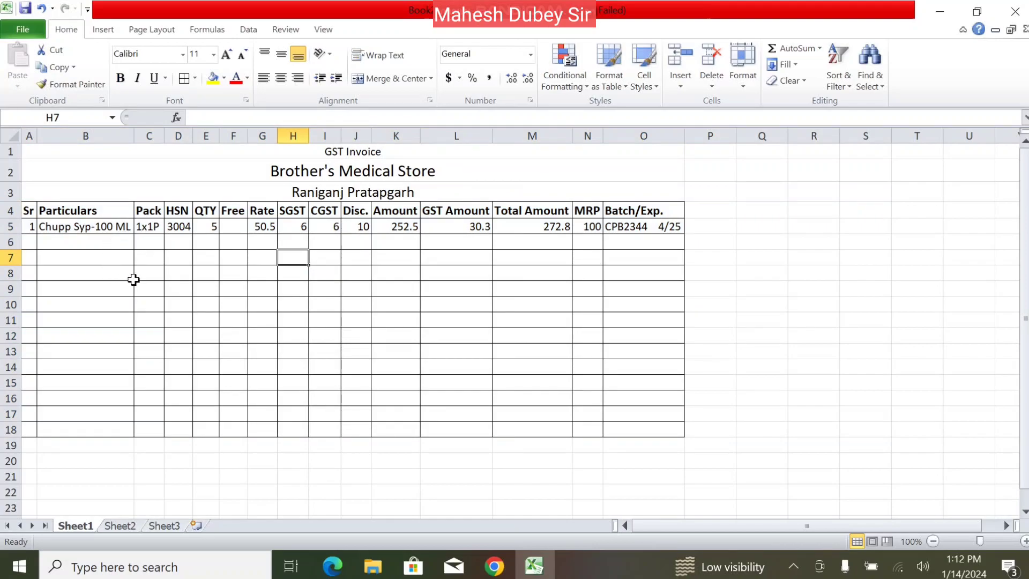
# Remove all borders from the invoice table range A4:O18
pyautogui.moveTo(31, 208); pyautogui.dragTo(661, 429)
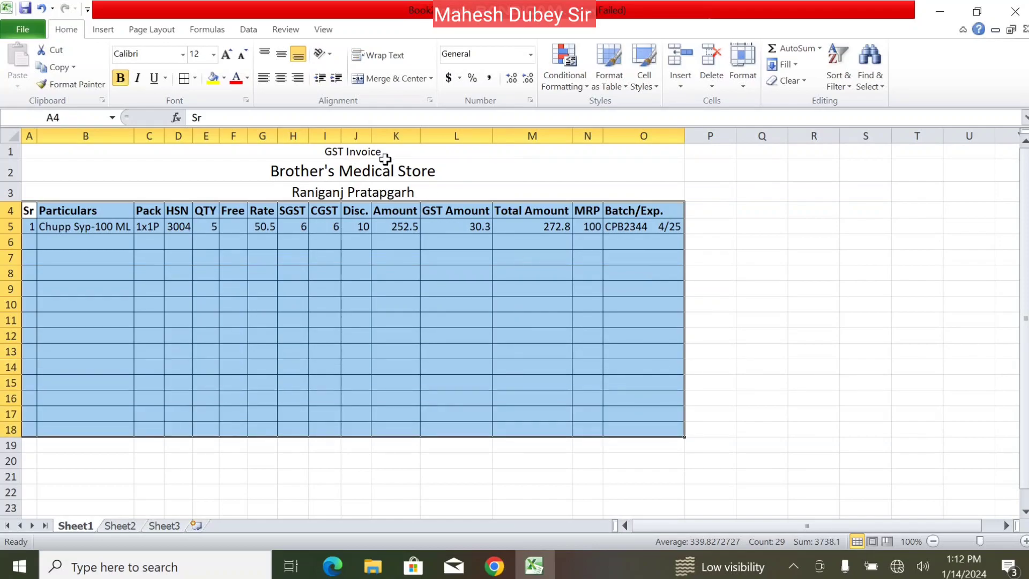
pyautogui.click(196, 79)
pyautogui.click(128, 185)
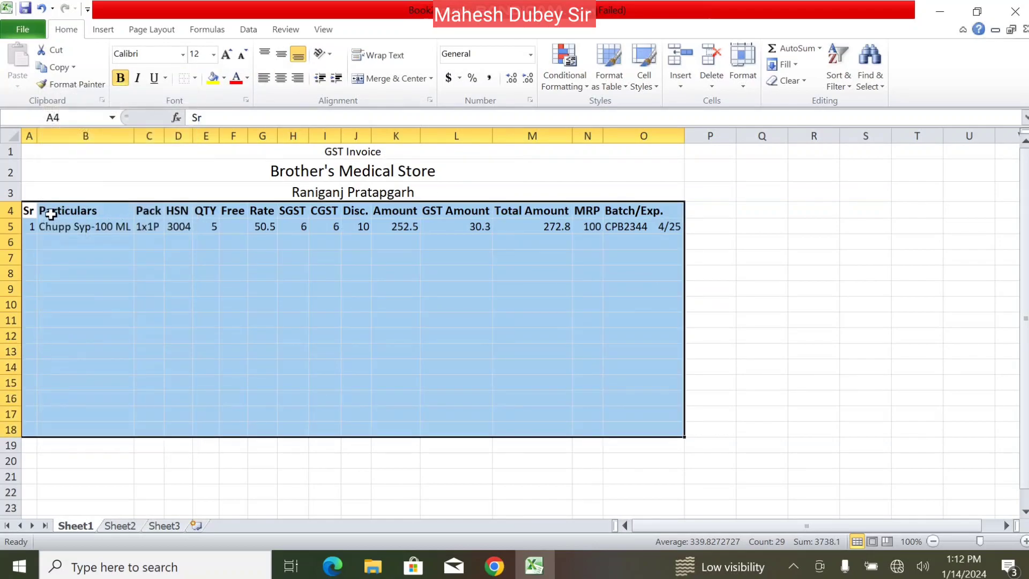
# Apply outside borders to the heading row A4:O4
pyautogui.moveTo(39, 211); pyautogui.dragTo(650, 209)
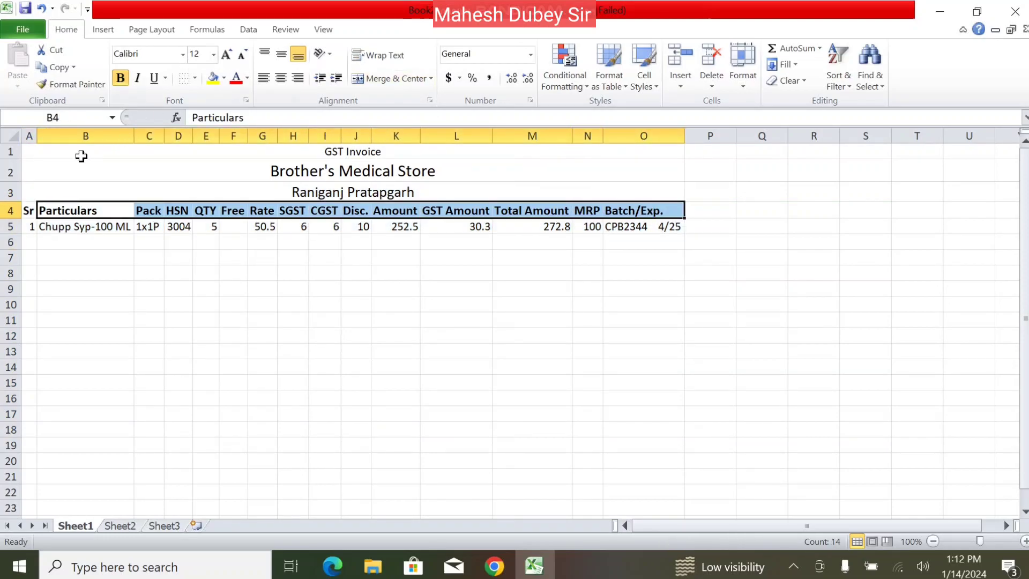
pyautogui.moveTo(29, 213); pyautogui.dragTo(656, 211)
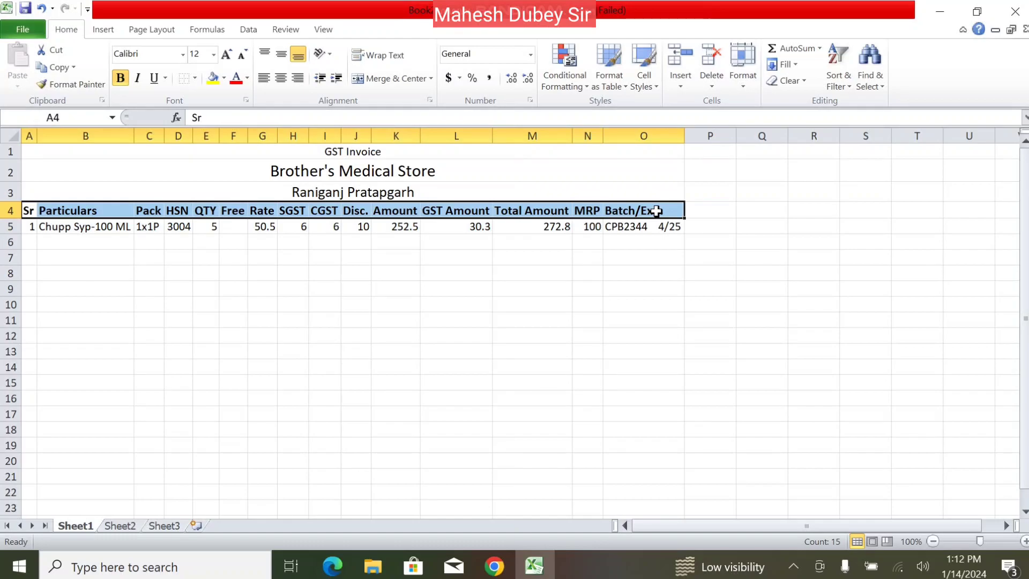
pyautogui.click(194, 80)
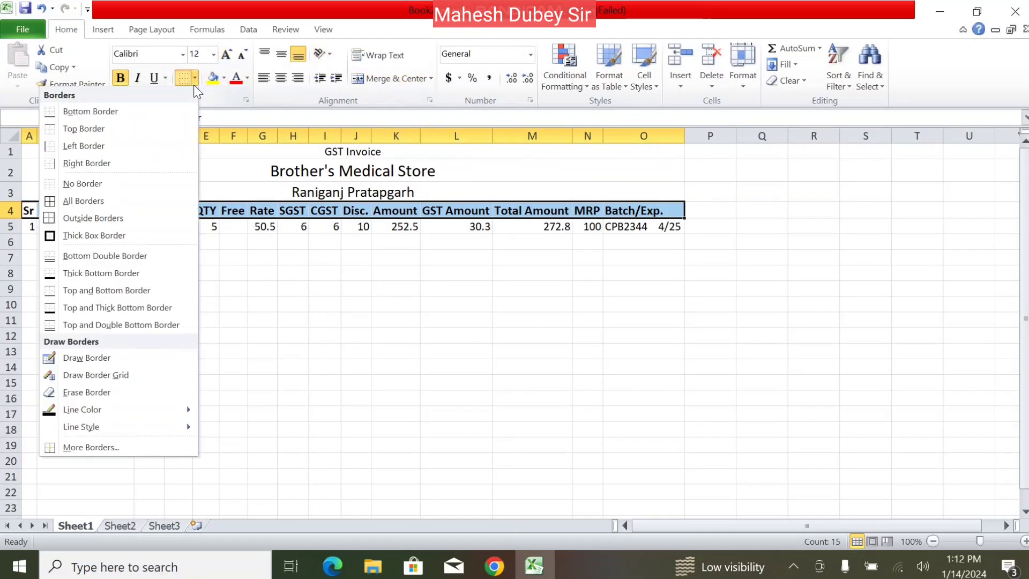
pyautogui.click(140, 211)
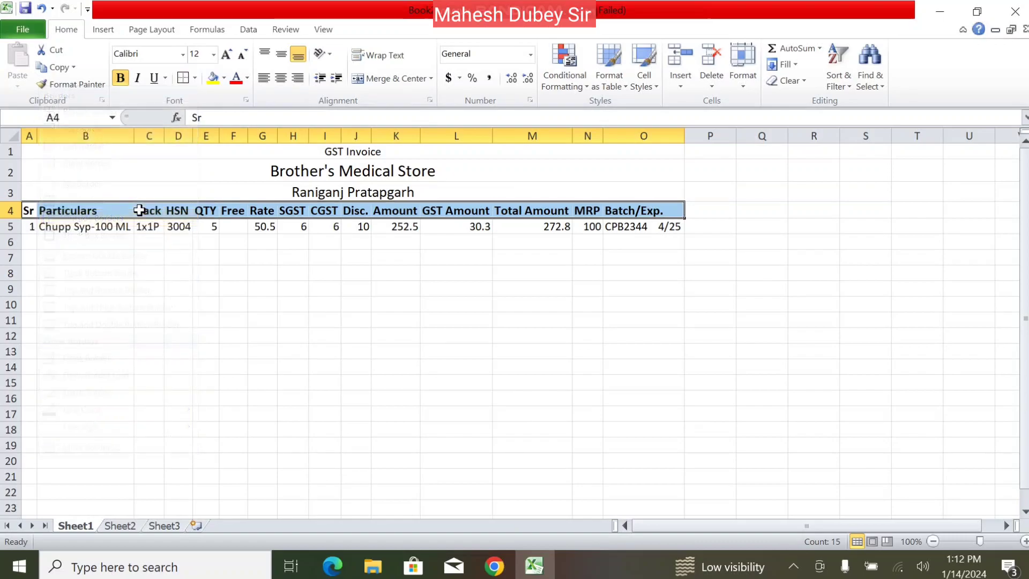
# Apply a dashed outline border to the heading row A4:O4
pyautogui.click(195, 79)
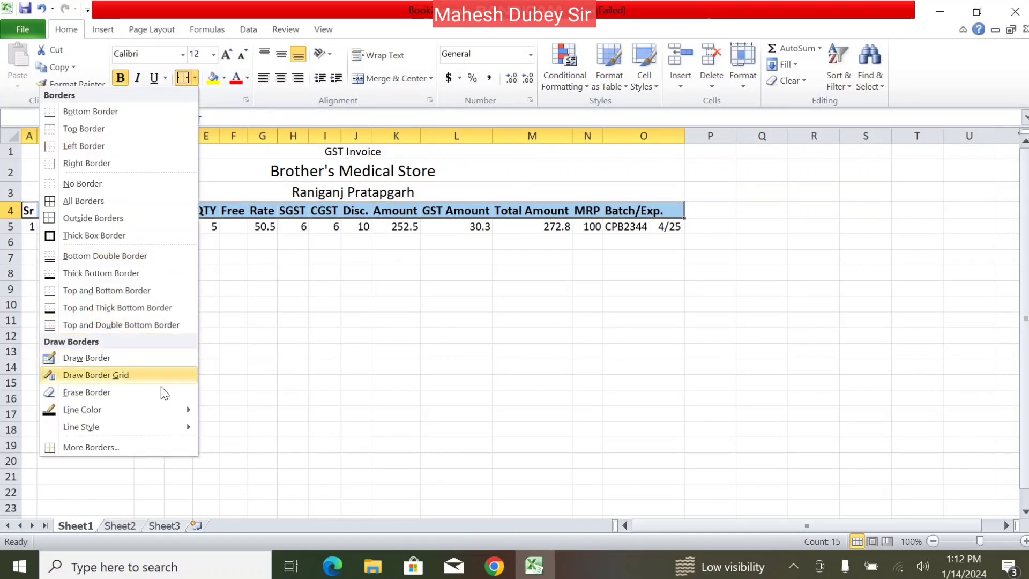
pyautogui.click(143, 445)
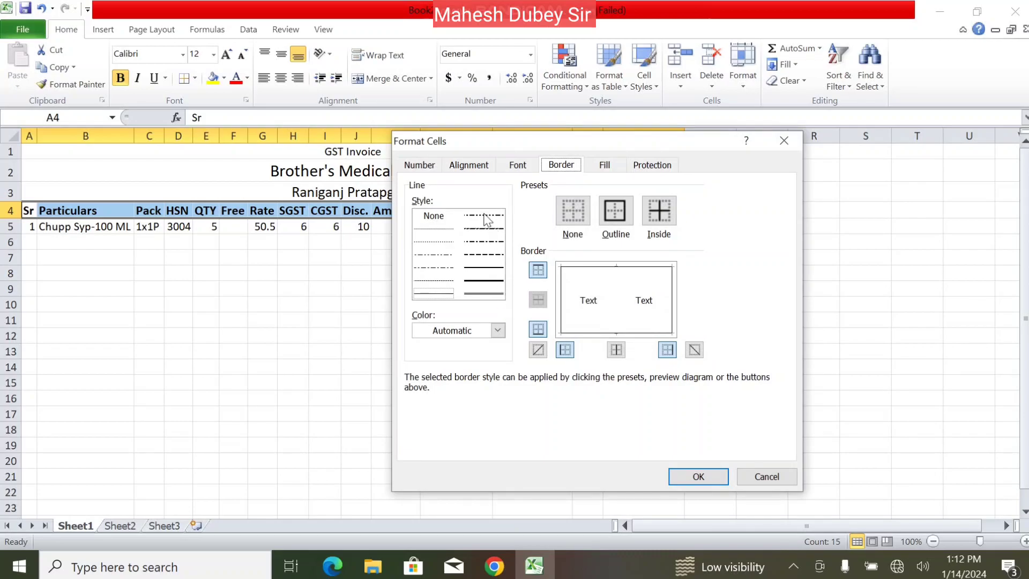
pyautogui.click(492, 254)
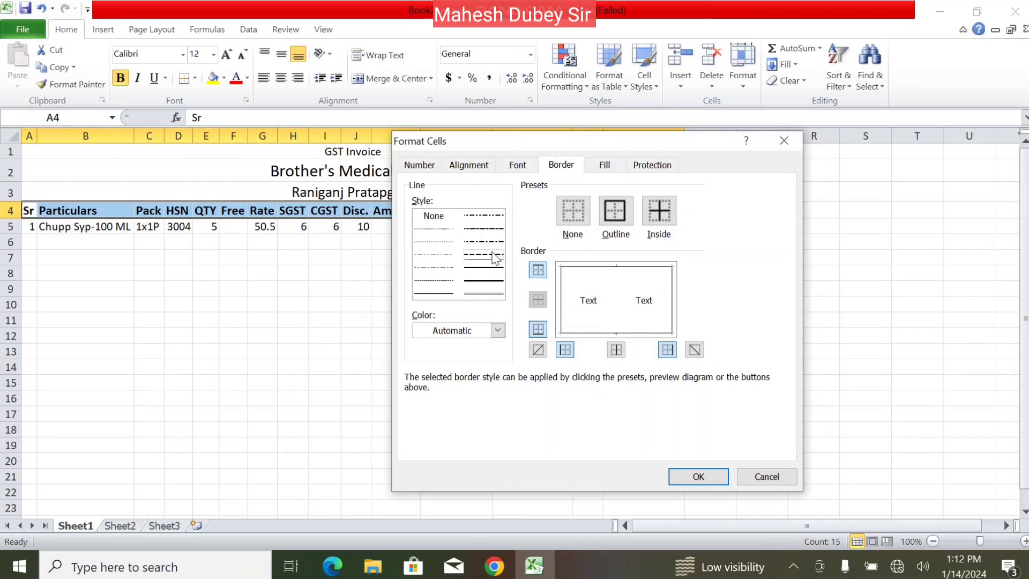
pyautogui.click(615, 212)
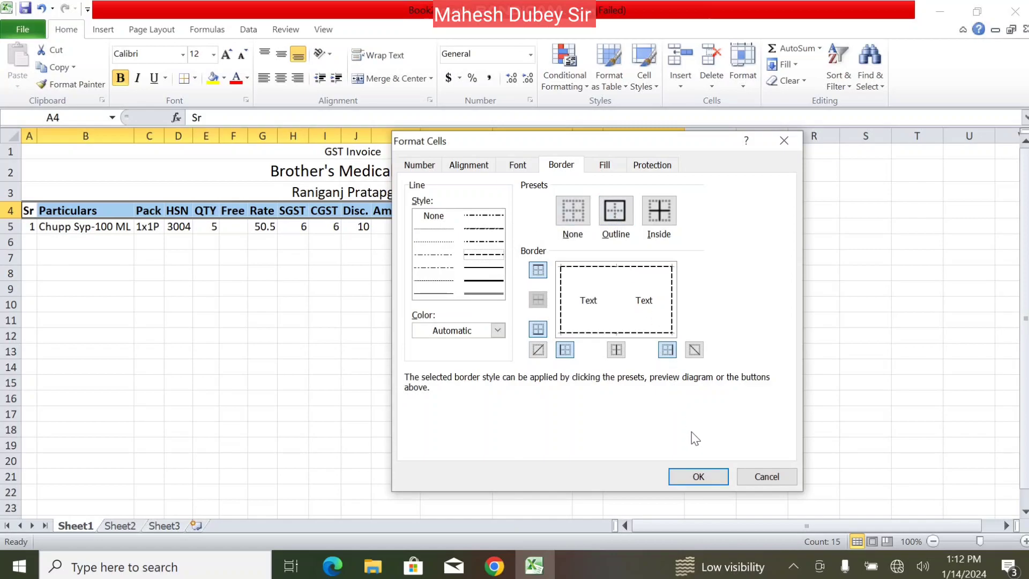
pyautogui.click(698, 476)
pyautogui.click(455, 319)
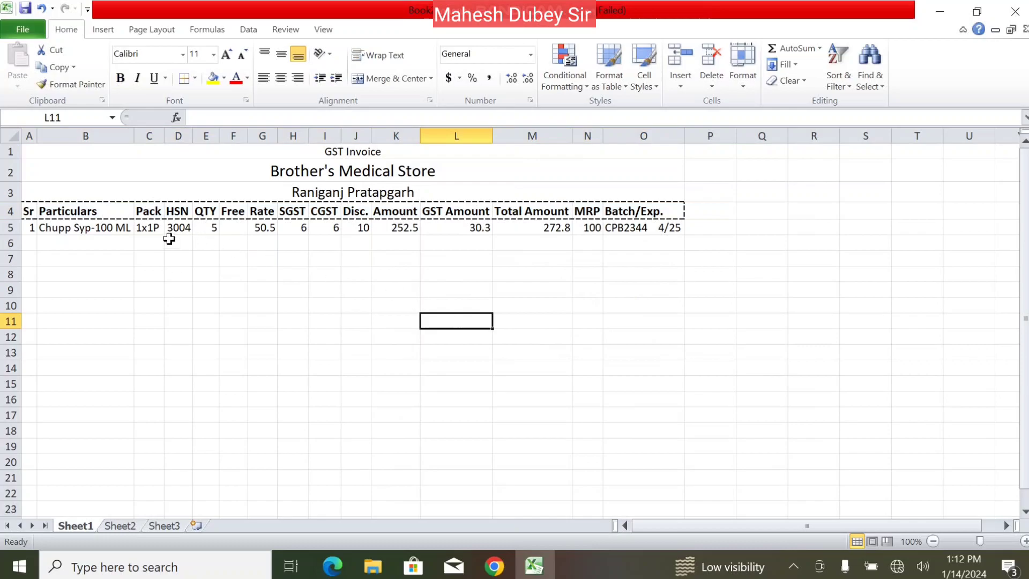
# Apply a dashed outline border around the whole invoice table range A4:O19
pyautogui.moveTo(37, 212); pyautogui.dragTo(629, 444)
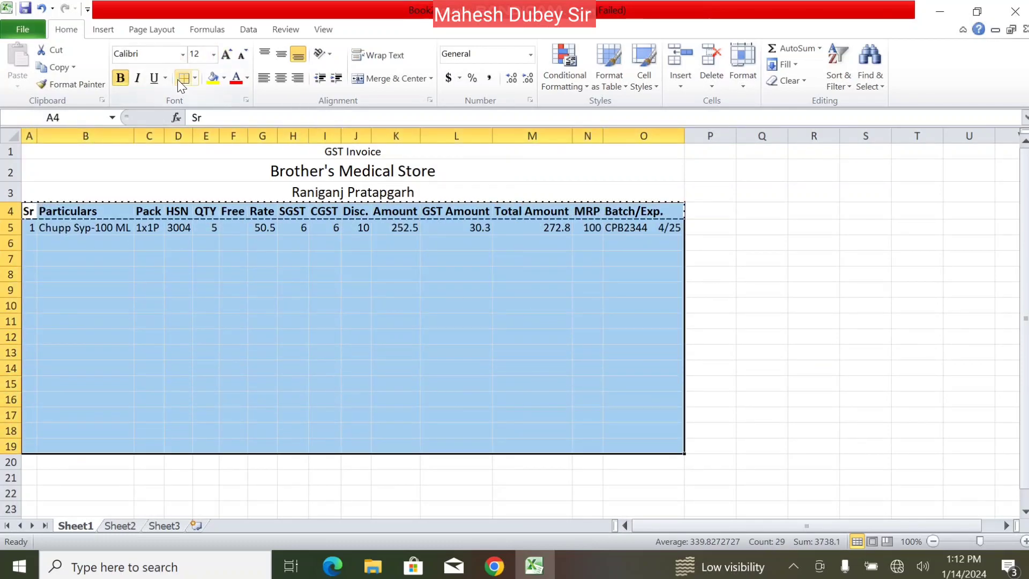
pyautogui.click(195, 79)
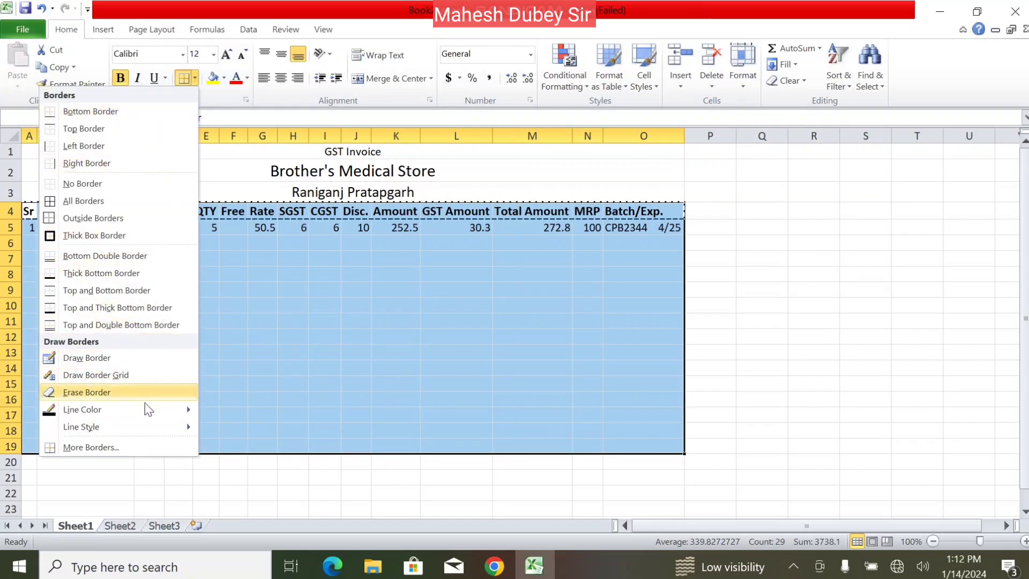
pyautogui.click(133, 446)
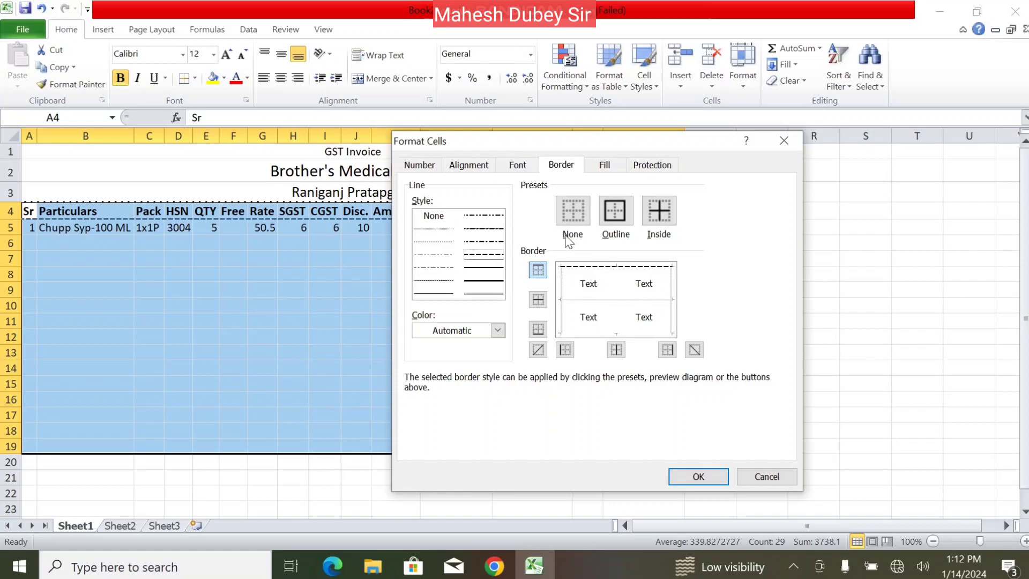
pyautogui.click(612, 217)
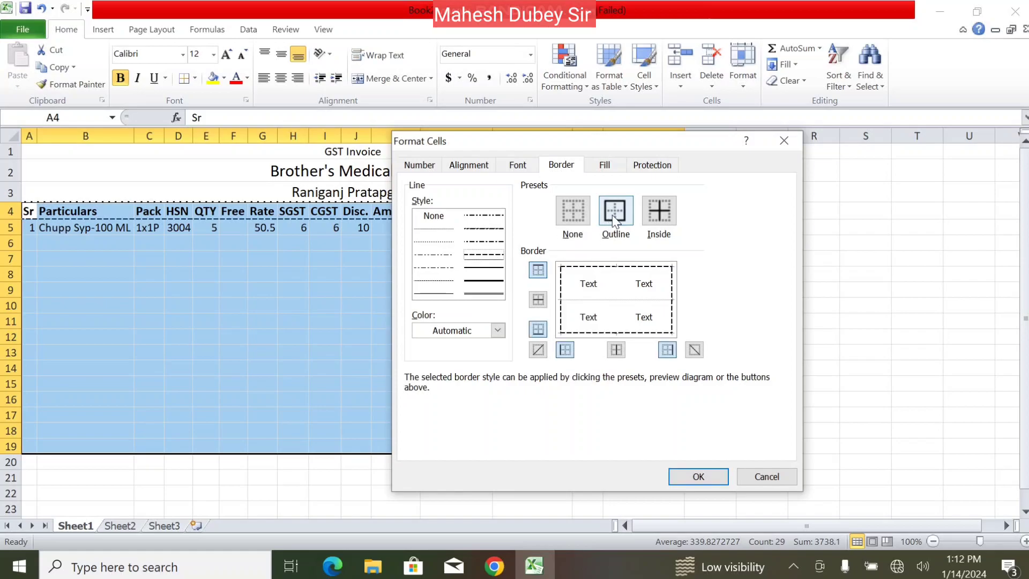
pyautogui.click(698, 476)
# Apply a dashed outline border to the Sr column cells A5:A19
pyautogui.moveTo(30, 211); pyautogui.dragTo(20, 448)
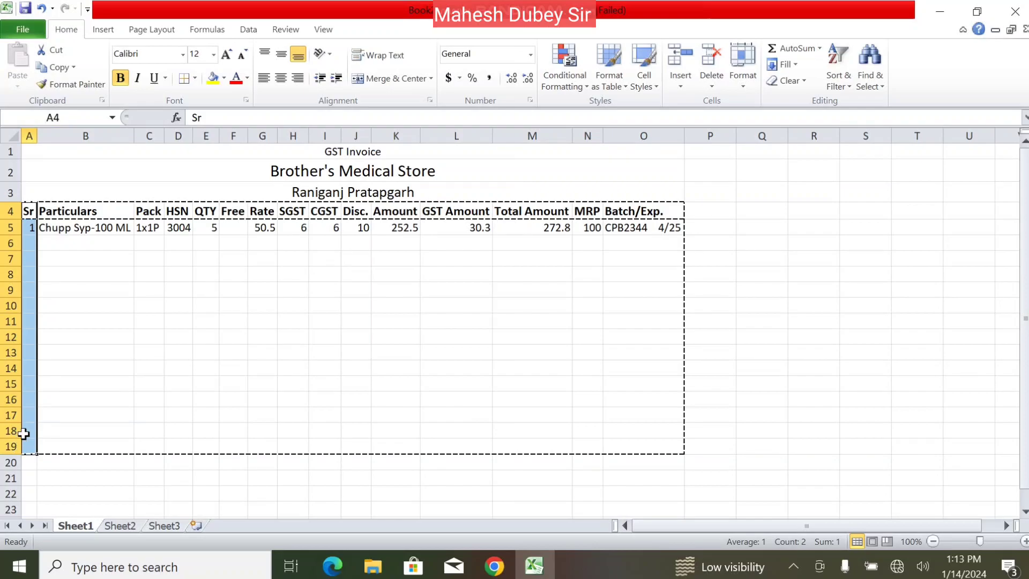
pyautogui.click(30, 227)
pyautogui.moveTo(30, 235); pyautogui.dragTo(29, 444)
pyautogui.click(194, 79)
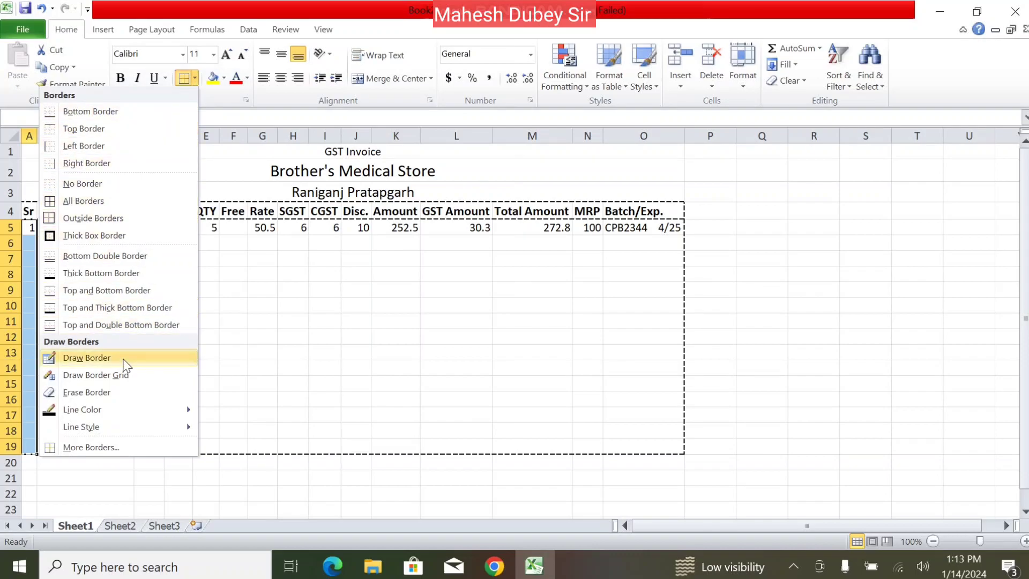
pyautogui.click(114, 447)
pyautogui.click(622, 221)
pyautogui.click(699, 477)
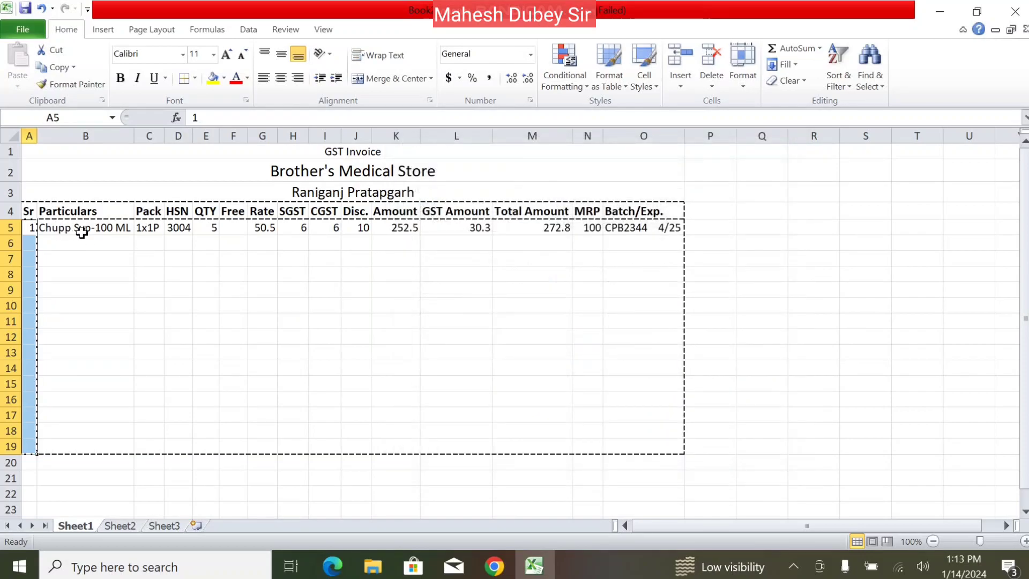
# Apply a dashed outline border to the Particulars column cells B5:B19
pyautogui.moveTo(85, 229); pyautogui.dragTo(103, 447)
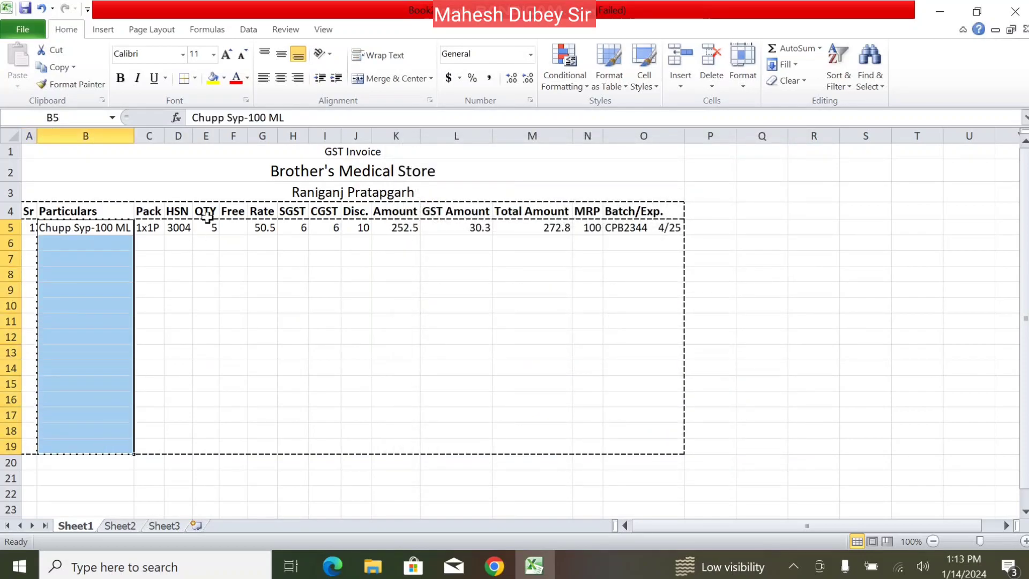
pyautogui.click(195, 79)
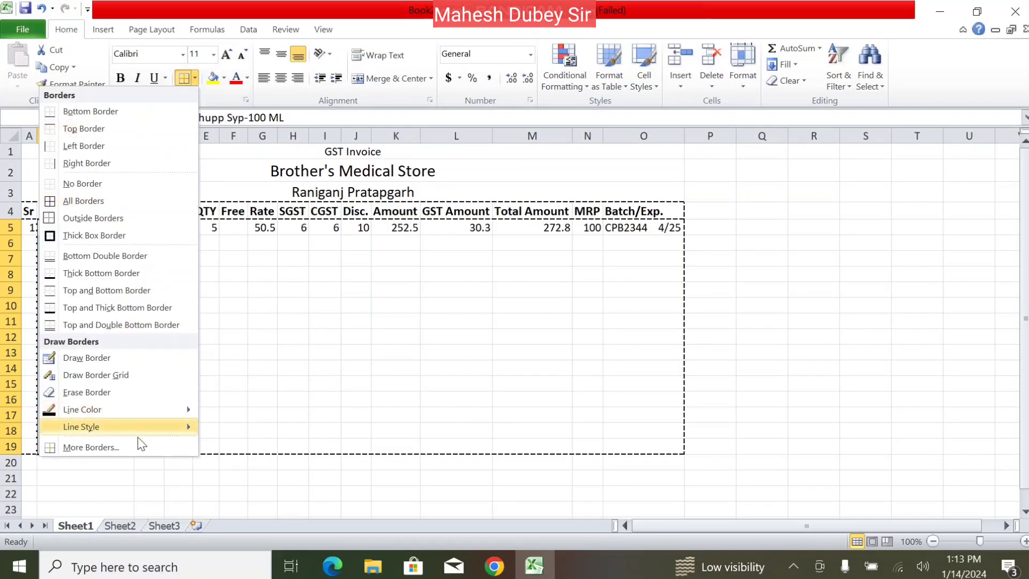
pyautogui.click(134, 452)
pyautogui.click(612, 215)
pyautogui.click(697, 476)
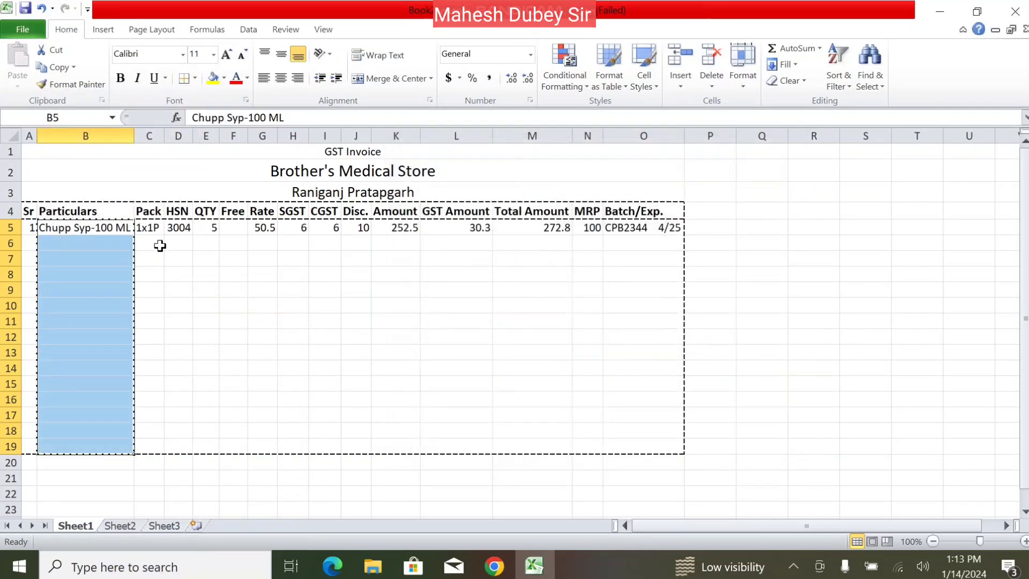
# Apply a dashed outline border to the Pack column cells C5:C19
pyautogui.moveTo(155, 234); pyautogui.dragTo(156, 447)
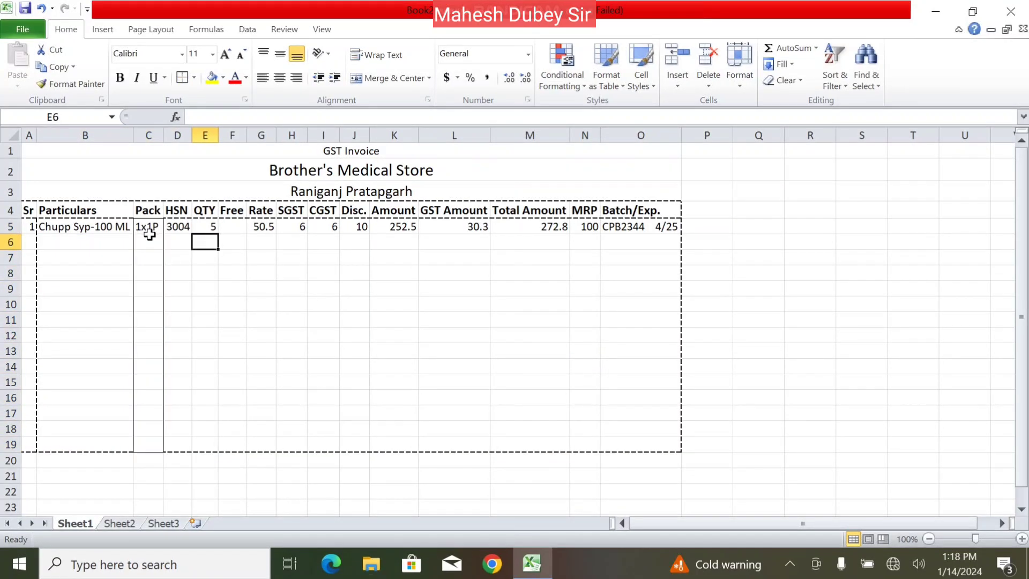
pyautogui.moveTo(150, 227); pyautogui.dragTo(152, 446)
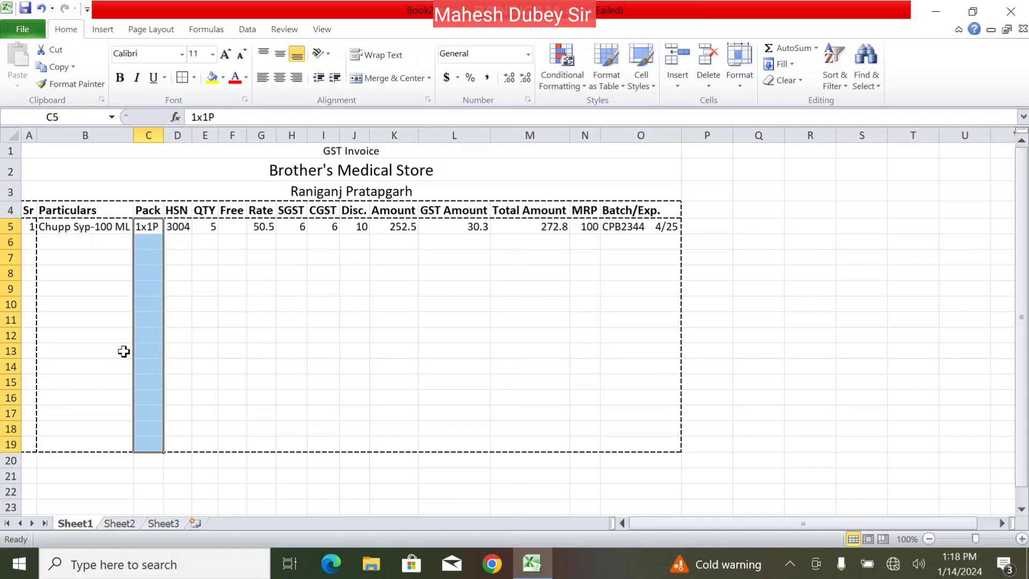
pyautogui.click(195, 78)
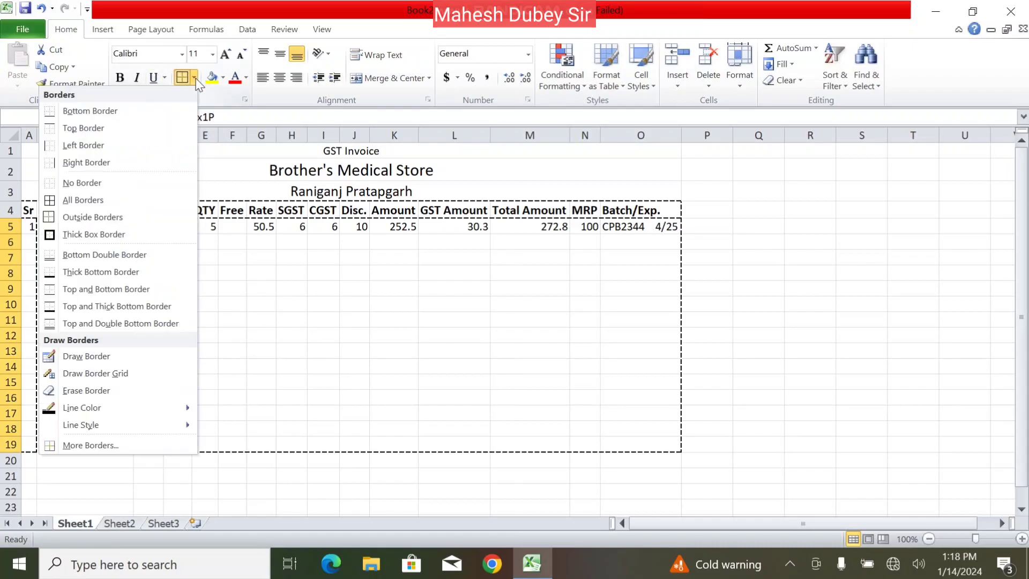
pyautogui.click(119, 446)
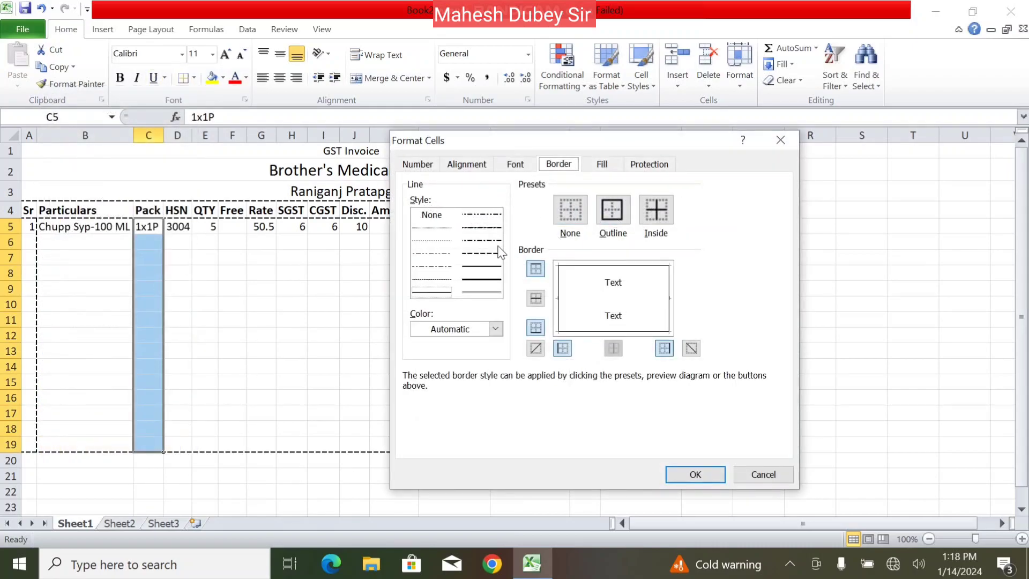
pyautogui.click(478, 253)
pyautogui.click(626, 211)
pyautogui.click(695, 474)
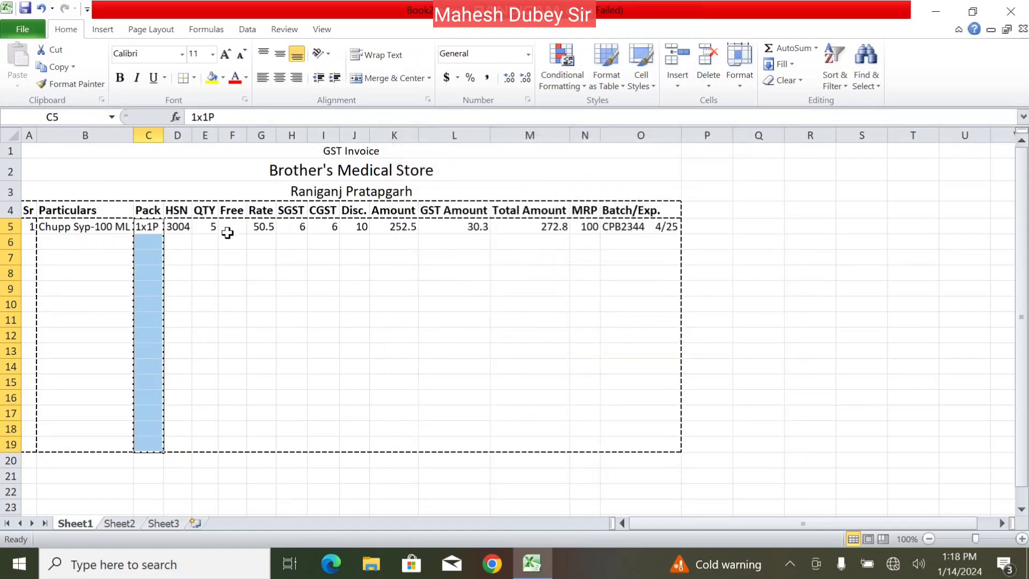
# Apply a dashed outline border to the HSN column cells D5:D19
pyautogui.moveTo(182, 229); pyautogui.dragTo(188, 450)
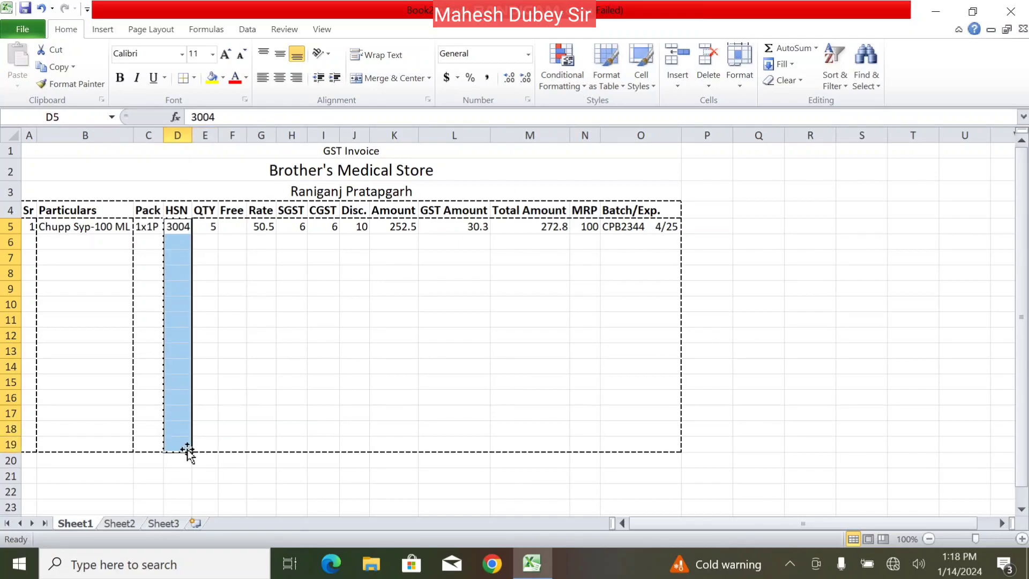
pyautogui.click(194, 77)
pyautogui.click(119, 447)
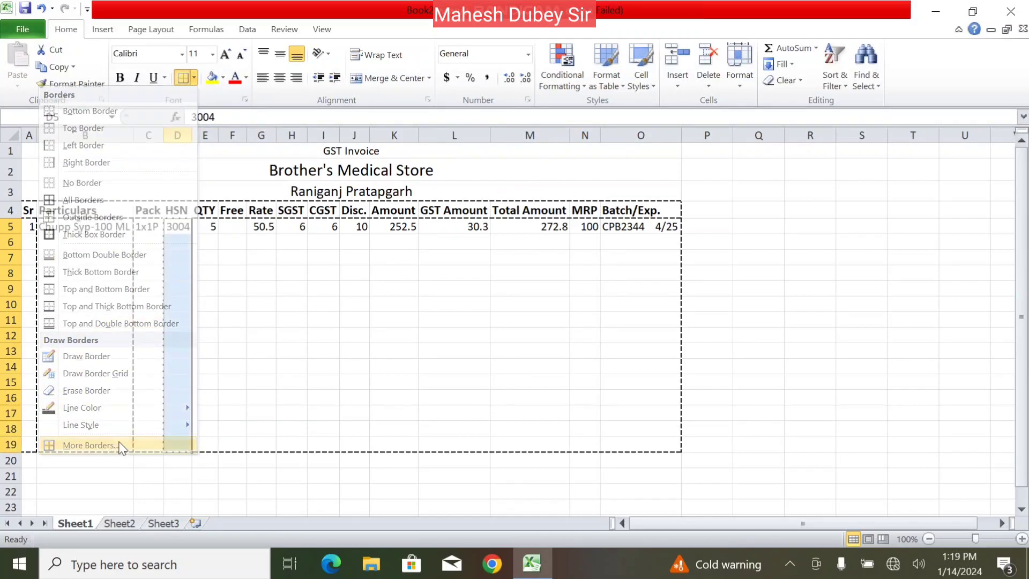
pyautogui.click(613, 220)
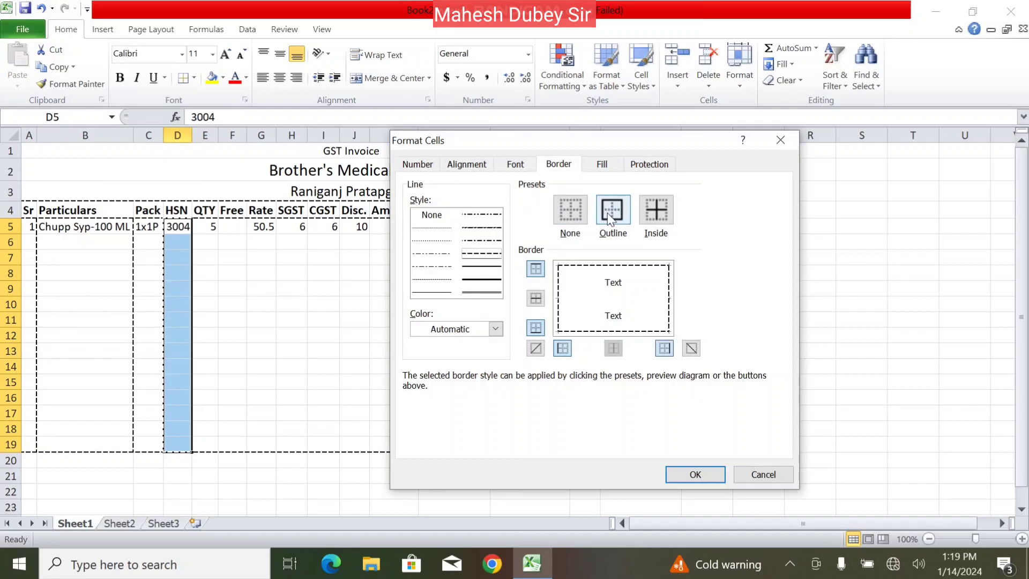
pyautogui.click(691, 473)
# Apply a dashed outline border to the QTY column cells E5:E19
pyautogui.moveTo(210, 231); pyautogui.dragTo(214, 441)
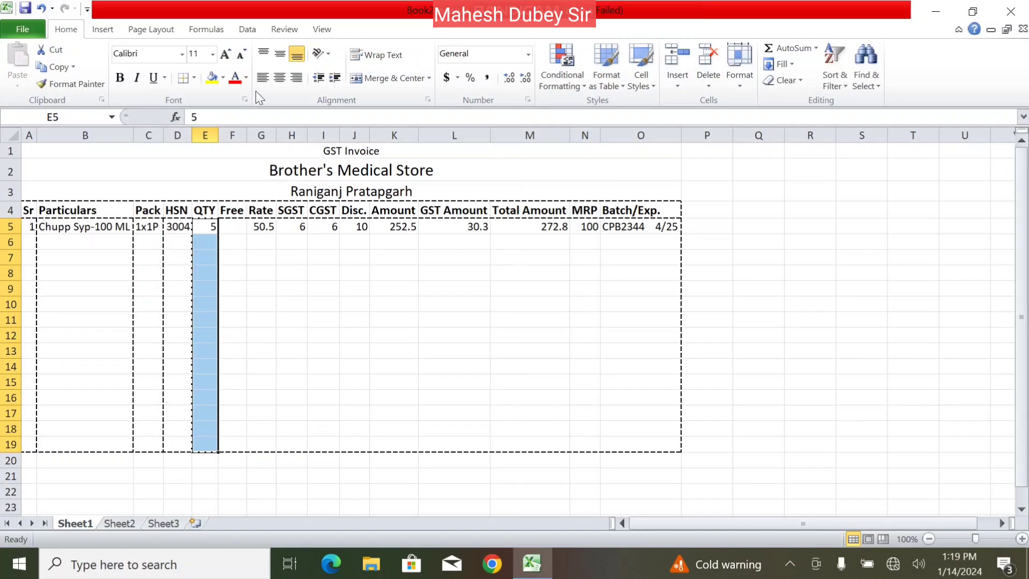
pyautogui.click(194, 77)
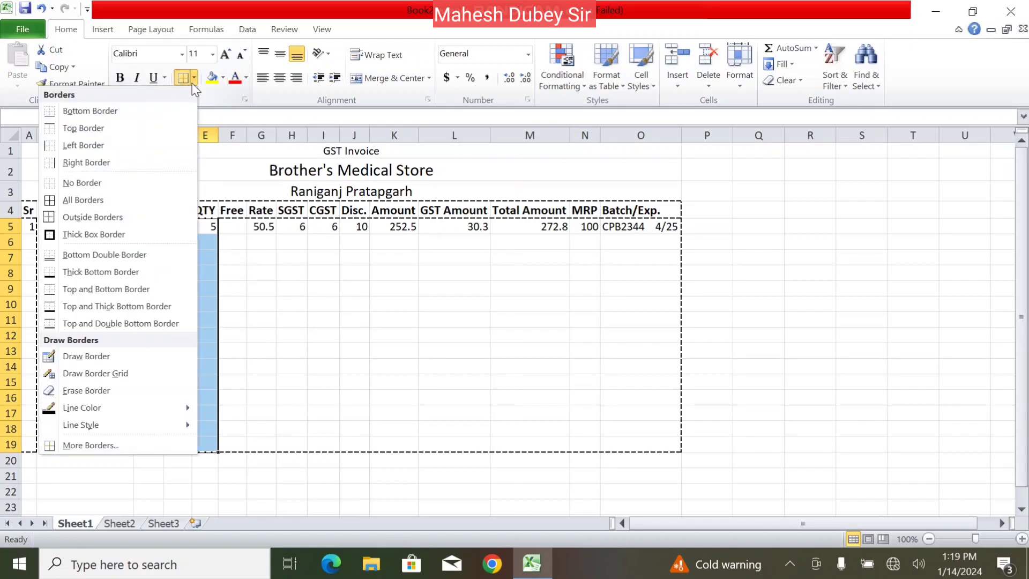
pyautogui.click(150, 444)
pyautogui.click(613, 214)
pyautogui.click(694, 473)
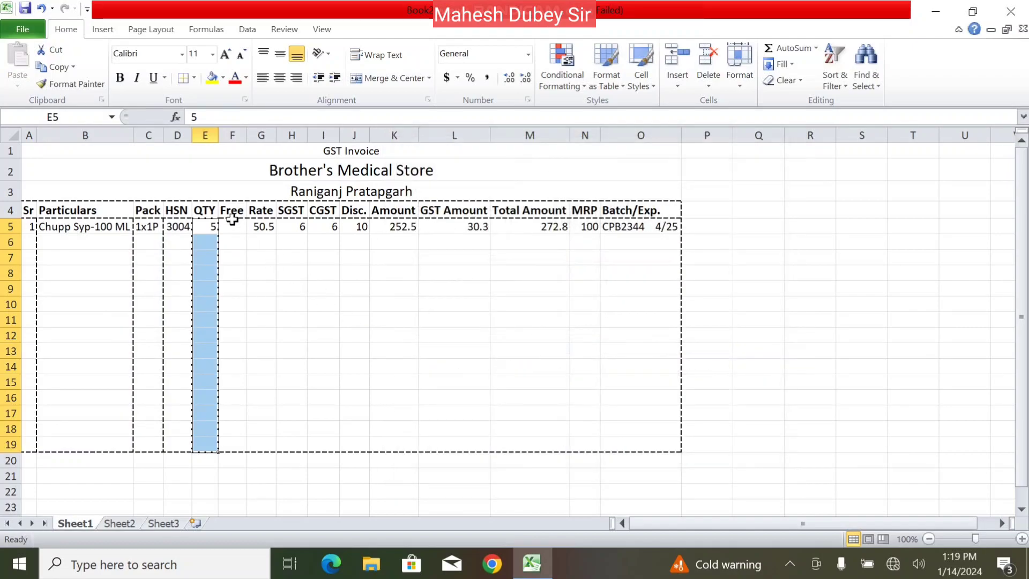
# Apply dashed outline borders to the Free column cells F5:F19 and the Rate column cells G5:G19
pyautogui.moveTo(239, 227); pyautogui.dragTo(243, 448)
pyautogui.click(194, 78)
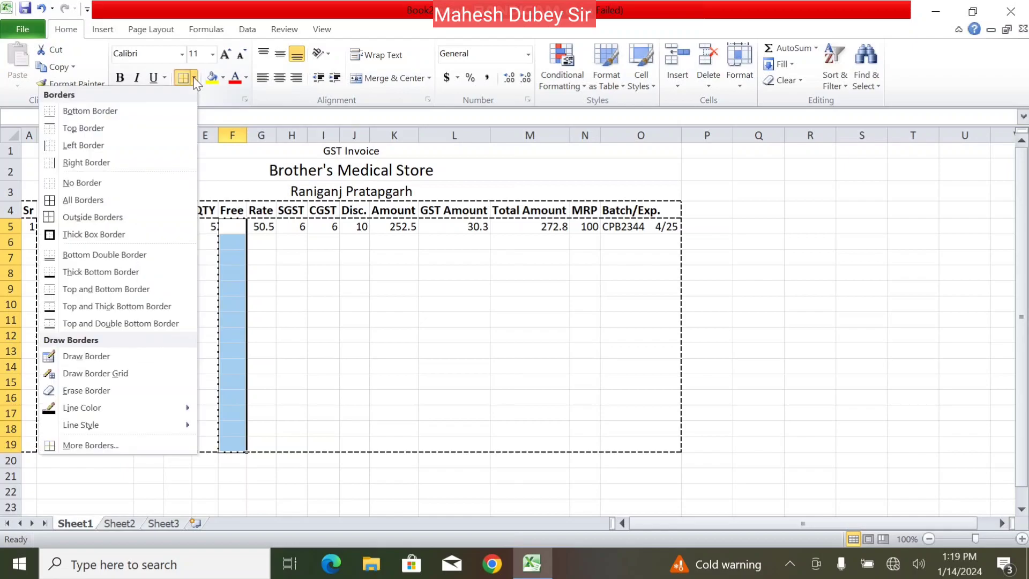
pyautogui.click(140, 451)
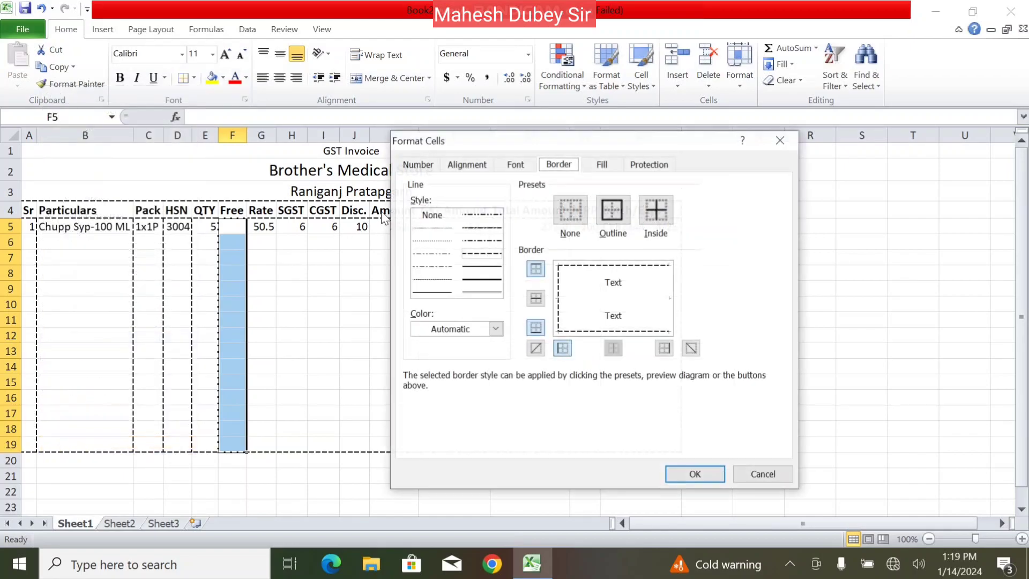
pyautogui.click(694, 474)
pyautogui.click(264, 227)
# Apply a dashed outline border to the SGST column cells H5:H19
pyautogui.moveTo(290, 226); pyautogui.dragTo(288, 444)
pyautogui.click(194, 77)
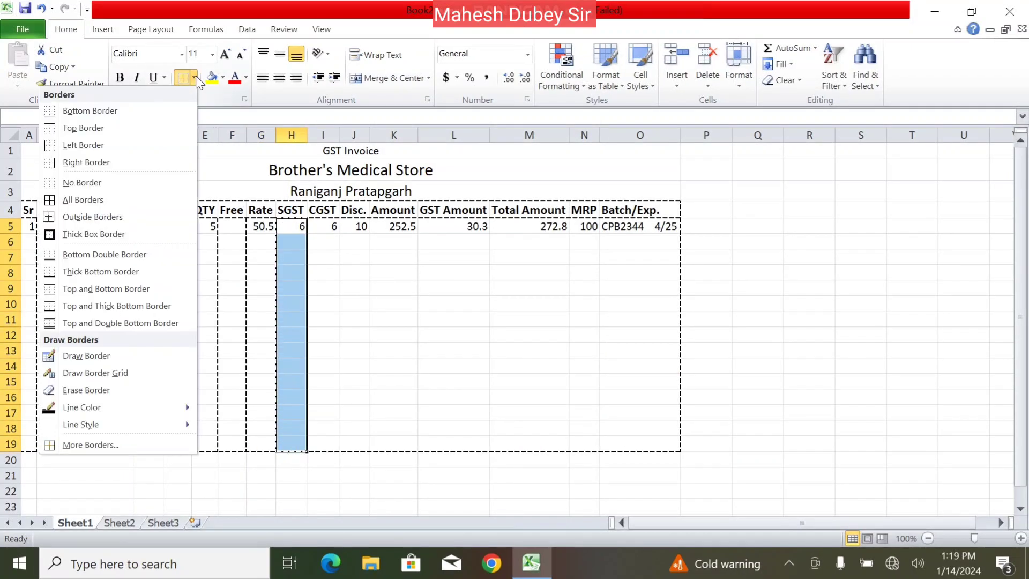
pyautogui.click(124, 444)
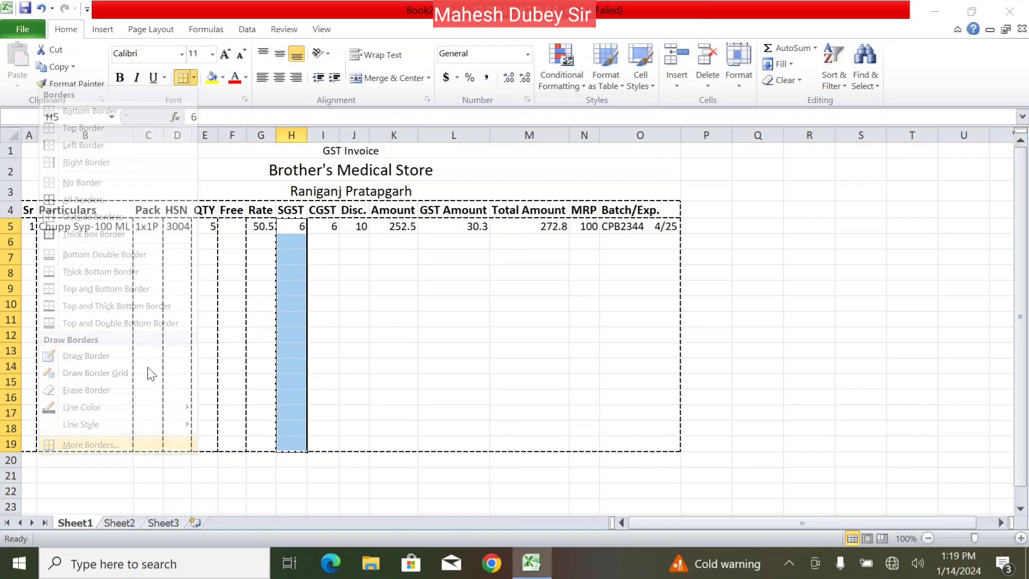
pyautogui.click(612, 234)
pyautogui.click(694, 474)
# Apply a dashed outline border to the CGST column cells I5:I19
pyautogui.moveTo(334, 231); pyautogui.dragTo(333, 437)
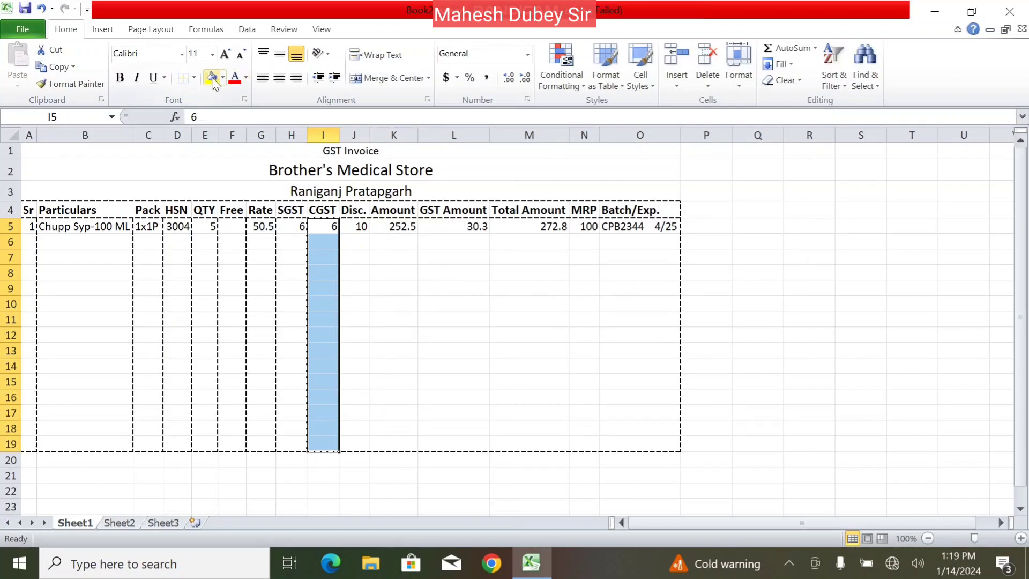
pyautogui.click(194, 77)
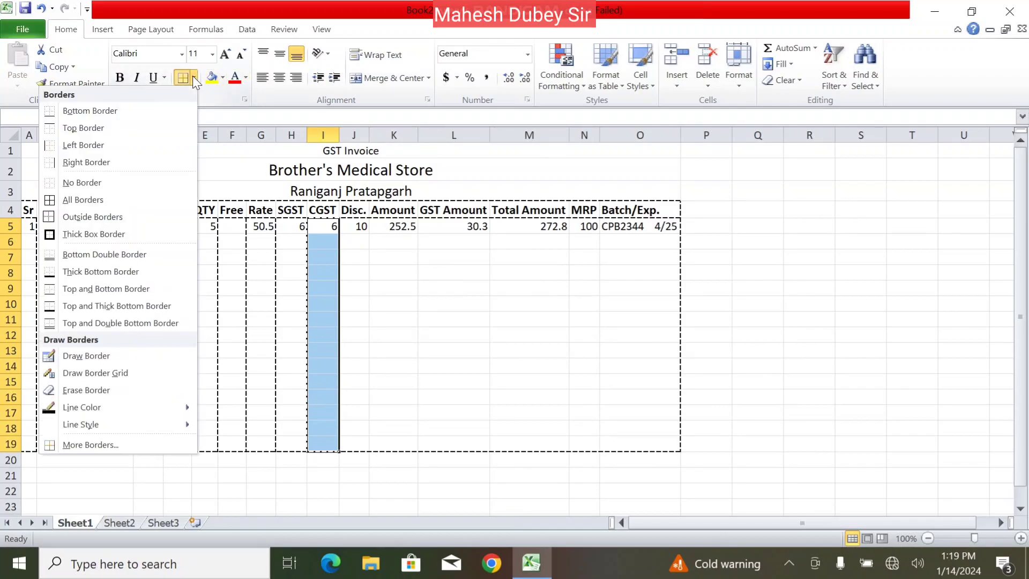
pyautogui.click(125, 445)
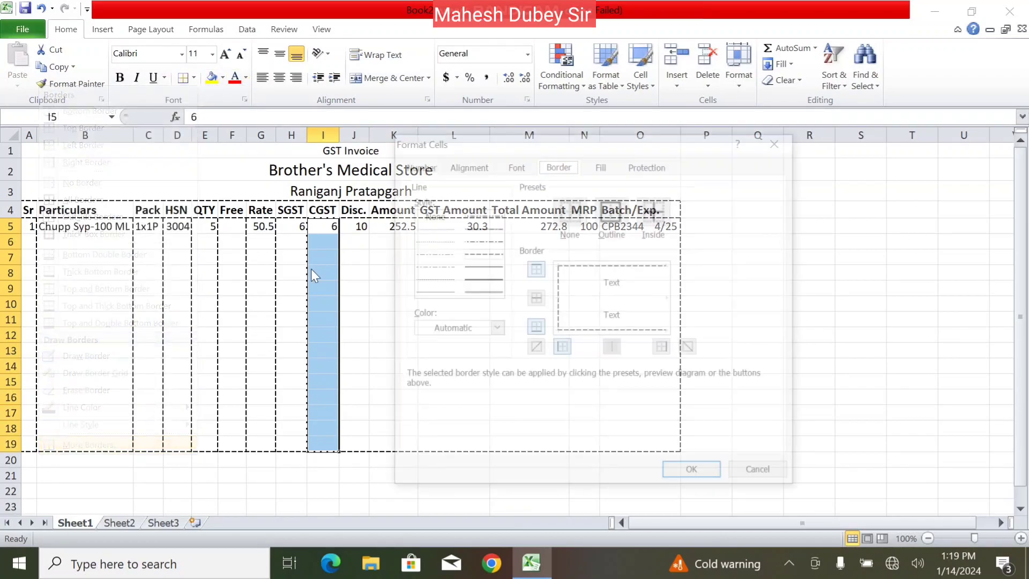
pyautogui.click(692, 473)
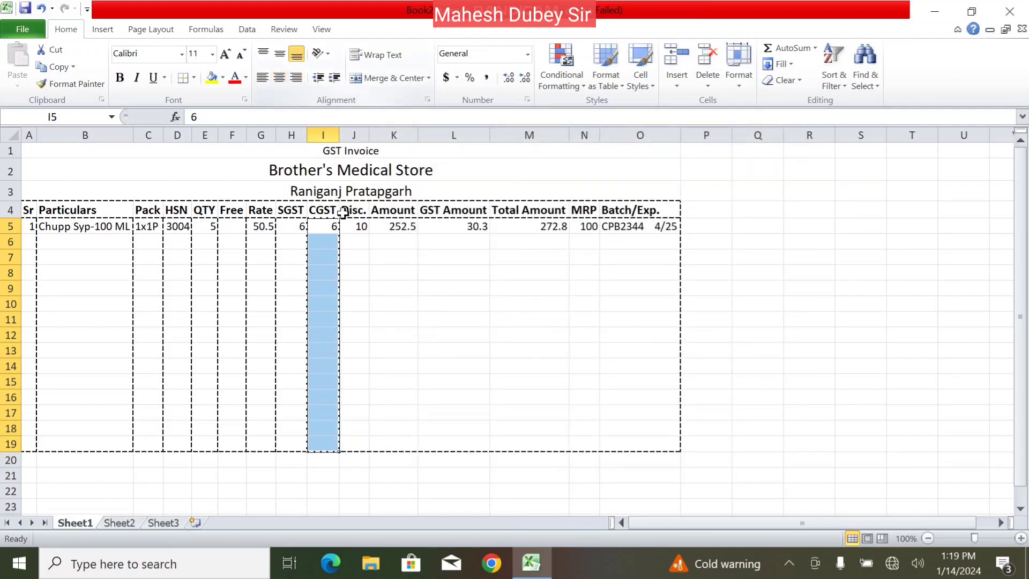
# Apply a dashed outline border to the Disc. column cells J5:J19
pyautogui.moveTo(357, 229); pyautogui.dragTo(357, 440)
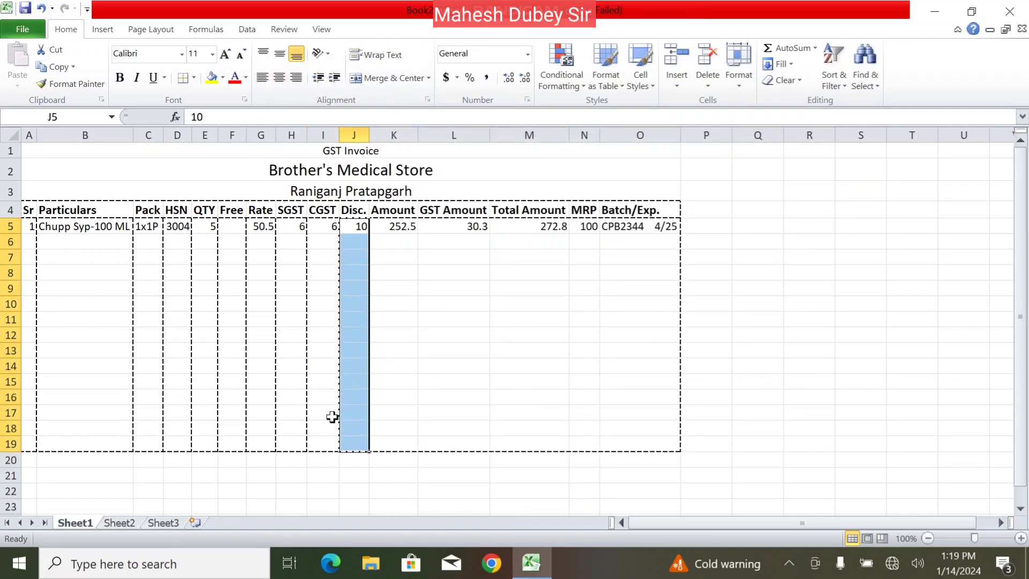
pyautogui.click(194, 77)
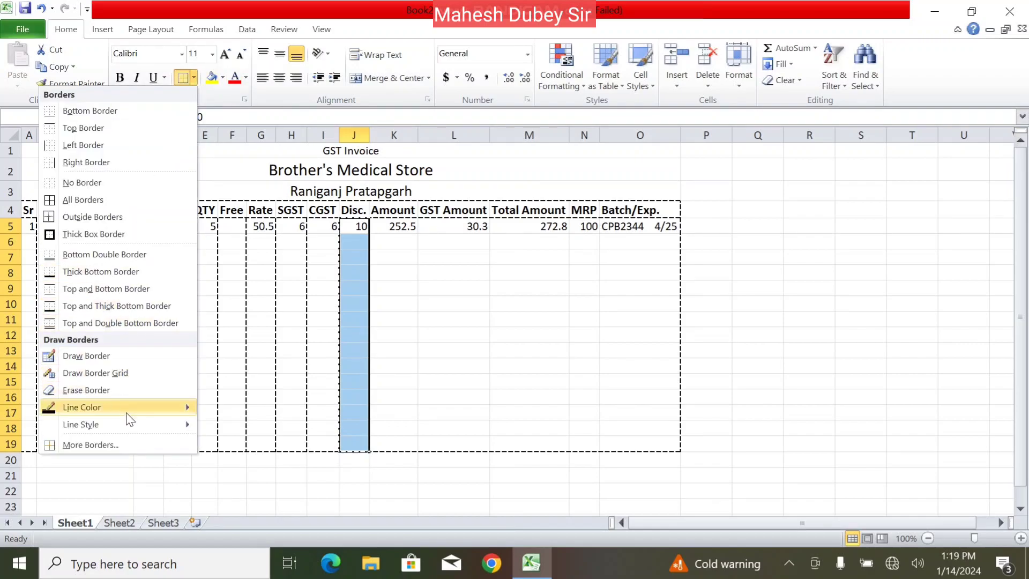
pyautogui.moveTo(134, 426)
pyautogui.click(156, 440)
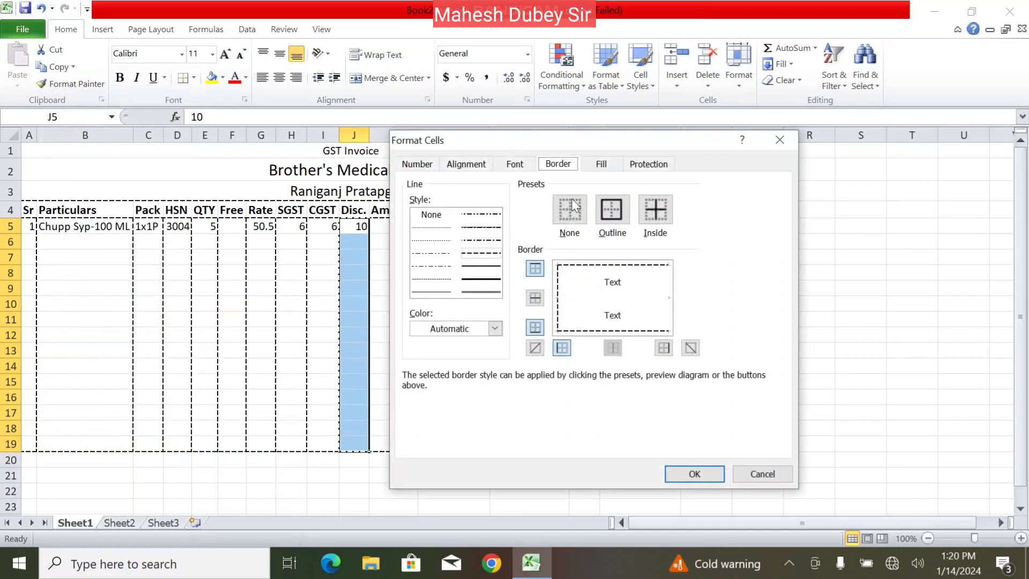
pyautogui.click(694, 474)
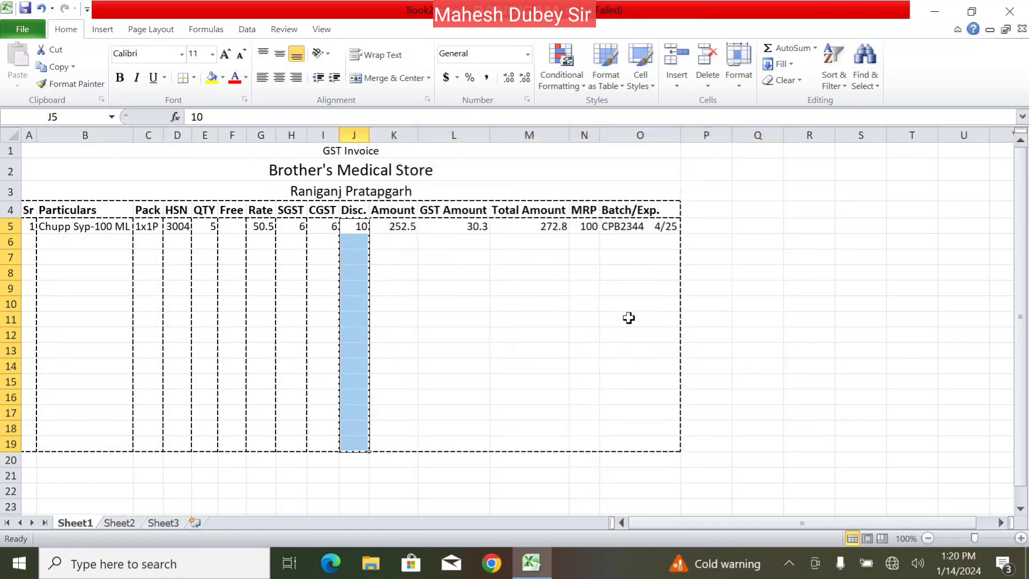
# Apply a dashed outline border to the GST Amount column cells L5:L19
pyautogui.moveTo(426, 229); pyautogui.dragTo(448, 443)
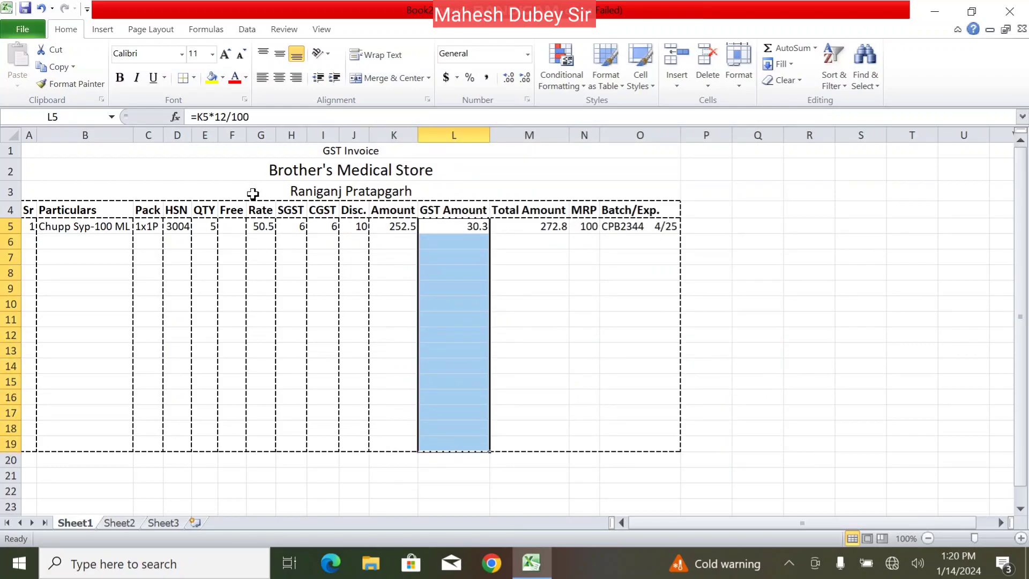
pyautogui.click(195, 79)
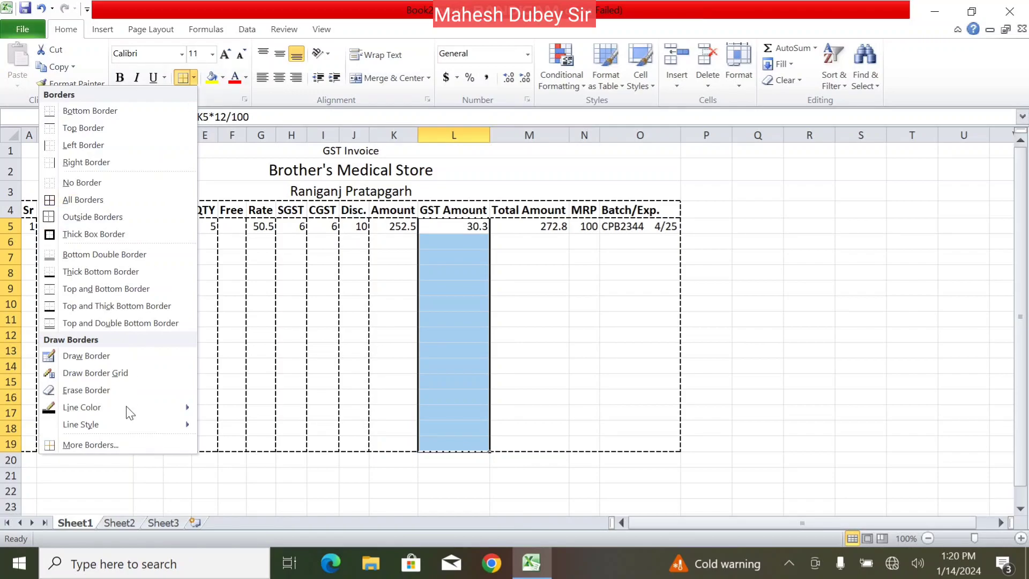
pyautogui.click(129, 444)
pyautogui.click(611, 212)
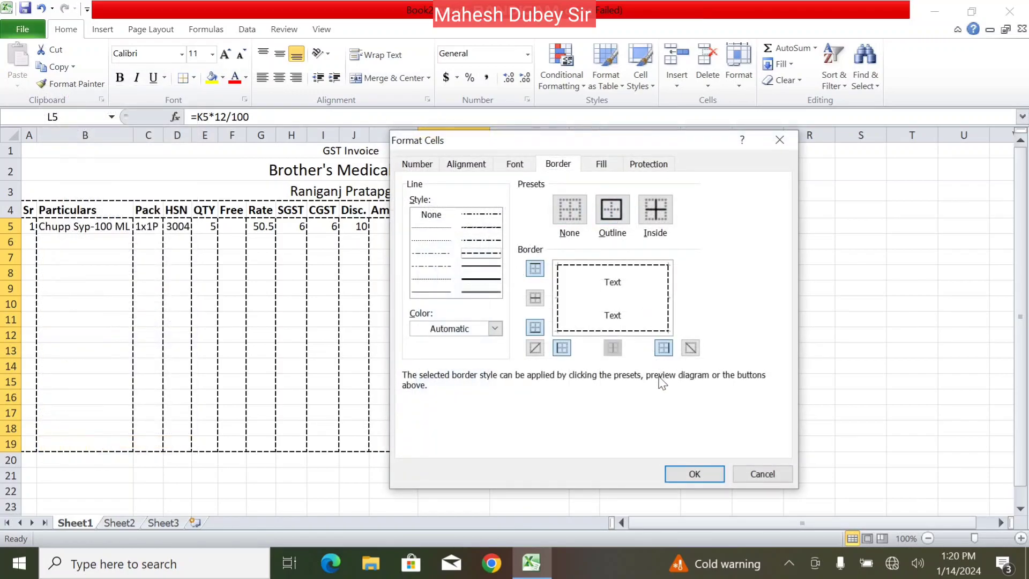
pyautogui.click(692, 471)
# Apply a dashed outline border to the MRP column cells N5:N19
pyautogui.moveTo(588, 226); pyautogui.dragTo(591, 437)
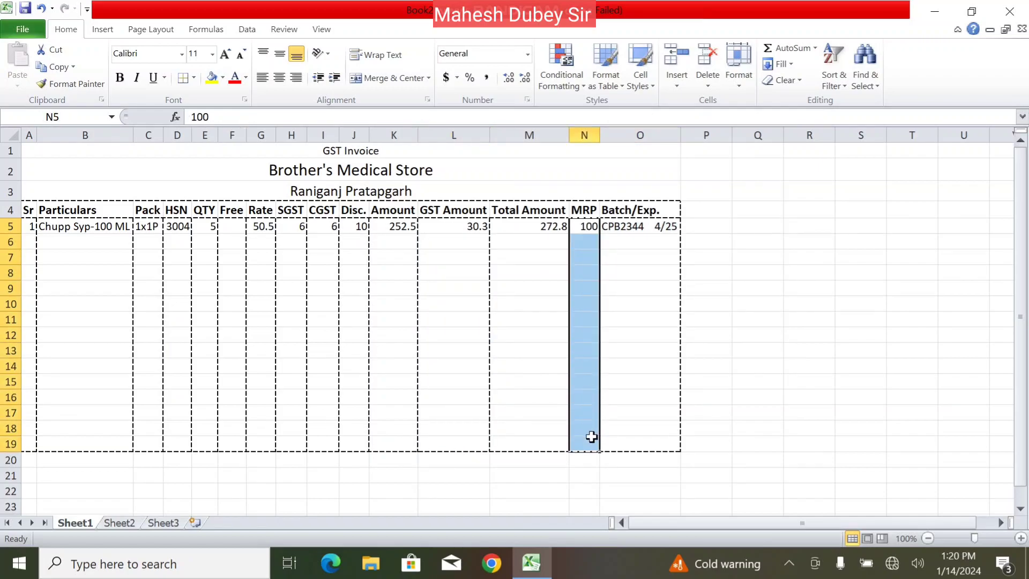
pyautogui.click(194, 78)
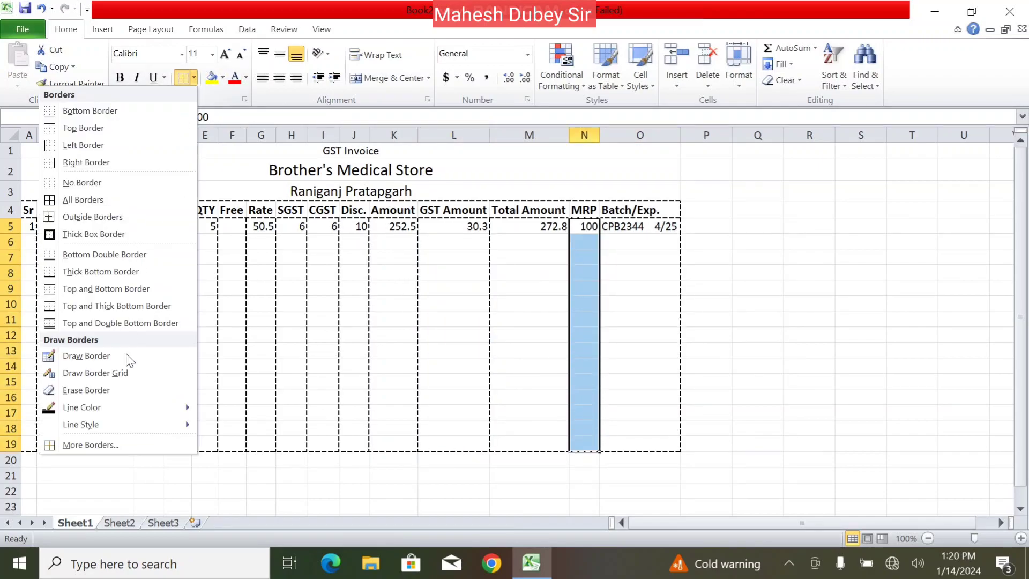
pyautogui.click(126, 444)
pyautogui.click(615, 211)
pyautogui.click(688, 480)
pyautogui.click(632, 353)
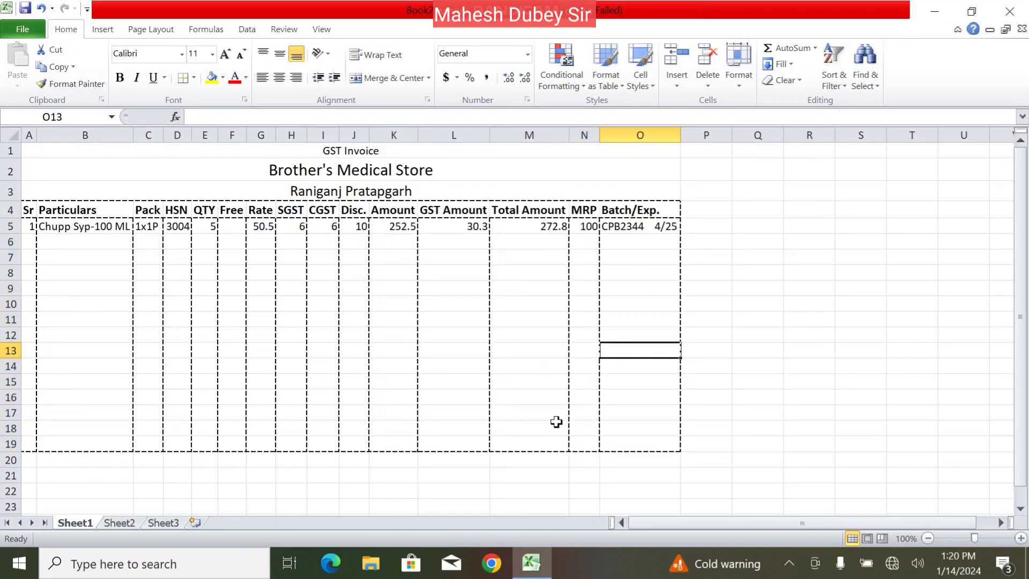
pyautogui.moveTo(24, 443); pyautogui.dragTo(533, 444)
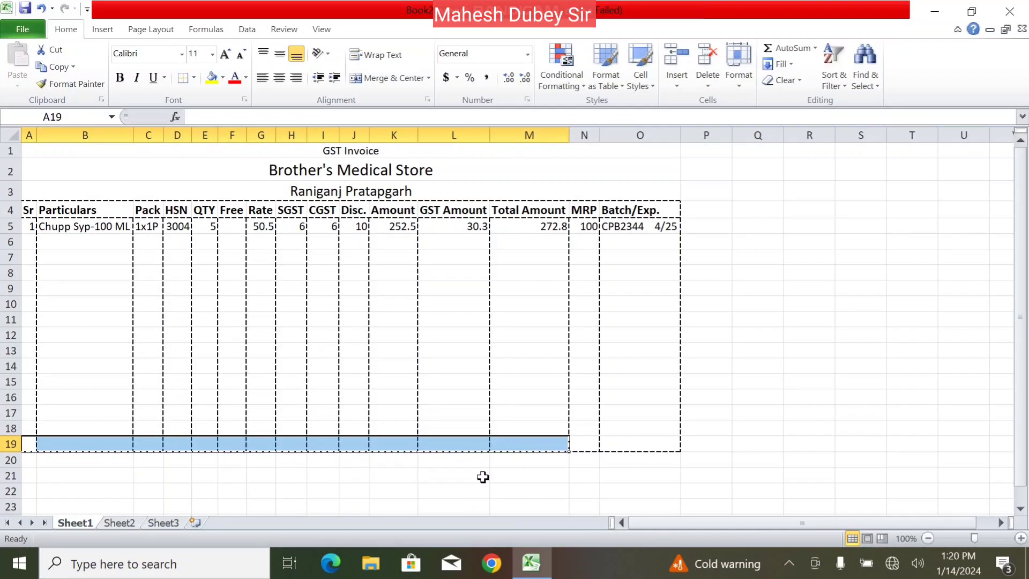
pyautogui.click(527, 481)
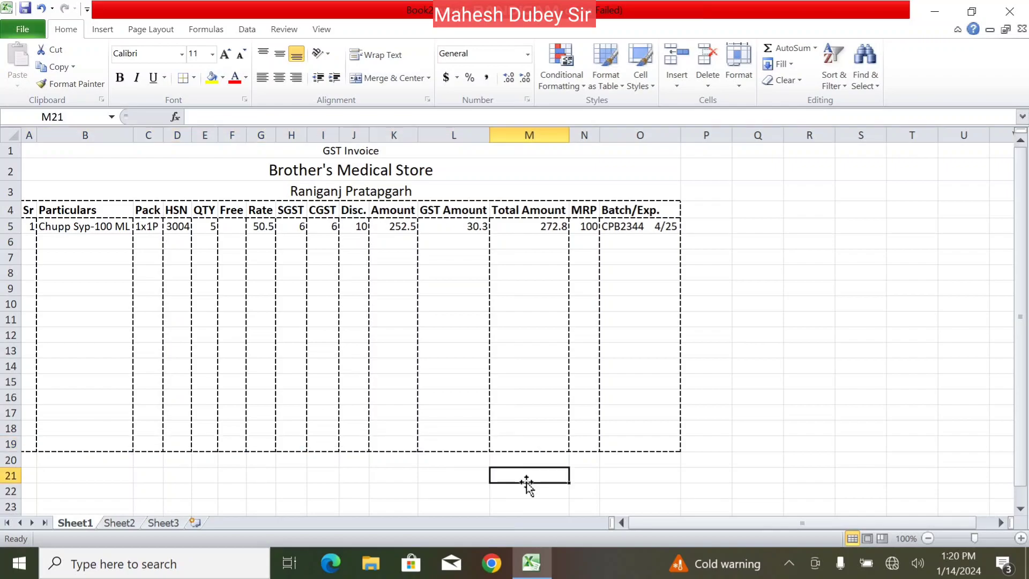
pyautogui.click(302, 474)
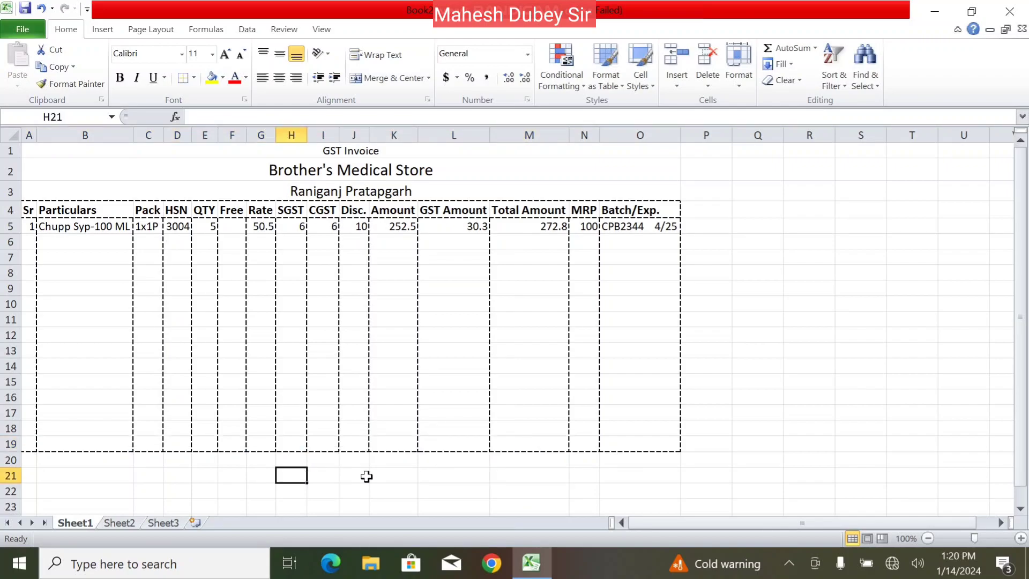
# Enter the note "Continue Page No. 2" in cell M21 below the invoice table
pyautogui.click(512, 478)
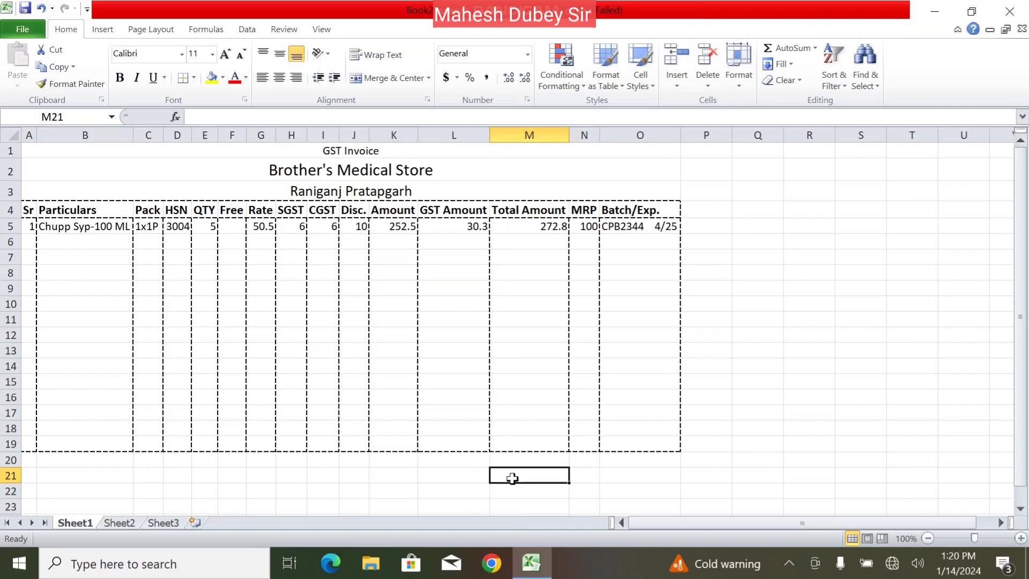
pyautogui.write('C')
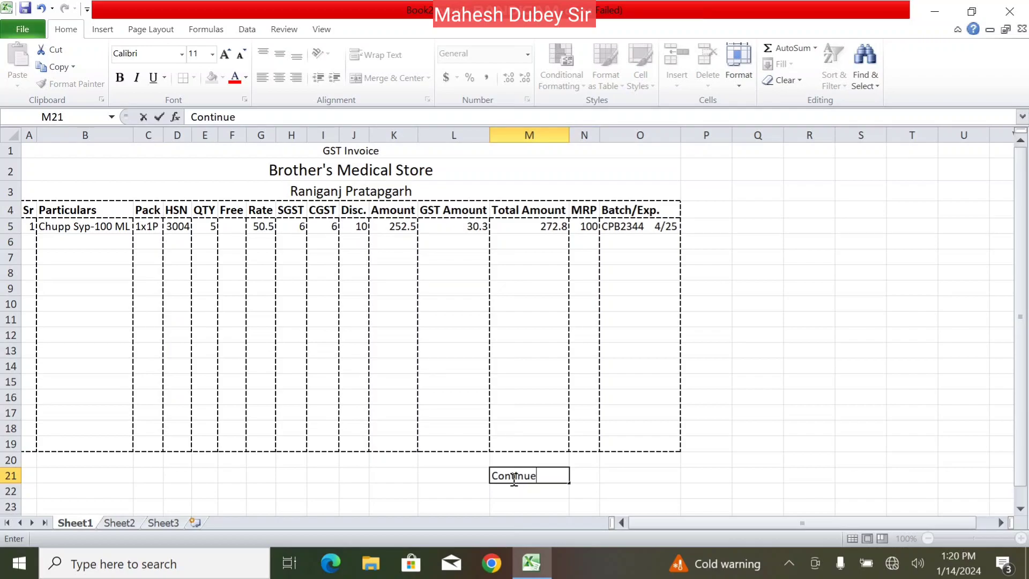
pyautogui.write('ontinue')
pyautogui.click(604, 489)
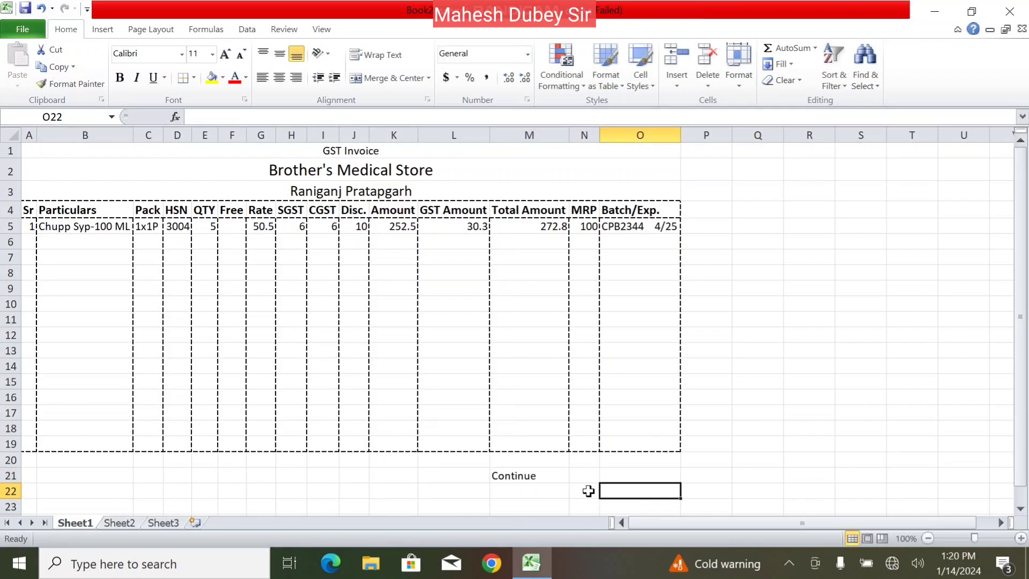
pyautogui.click(536, 474)
pyautogui.doubleClick(537, 474)
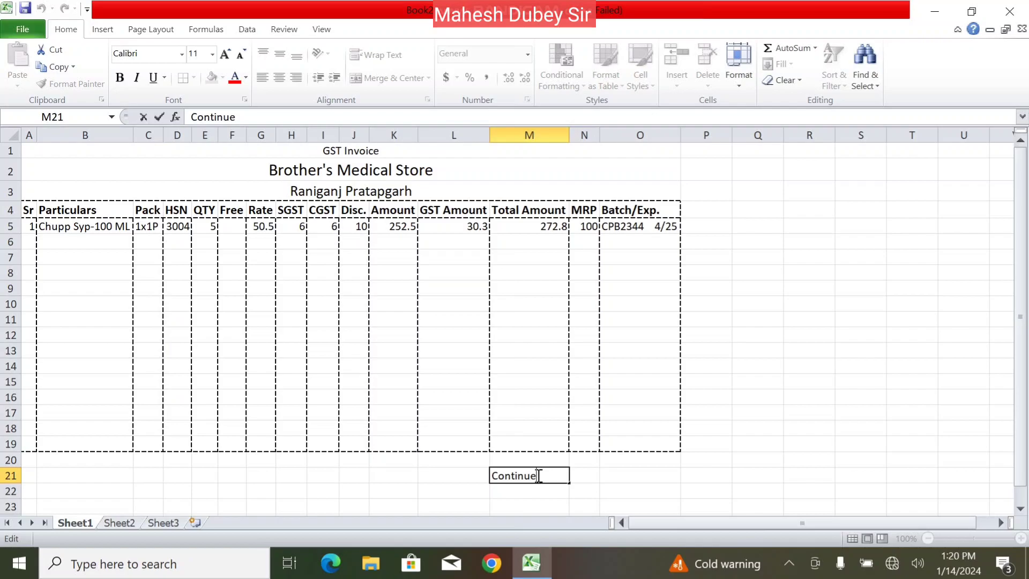
pyautogui.write('Page No')
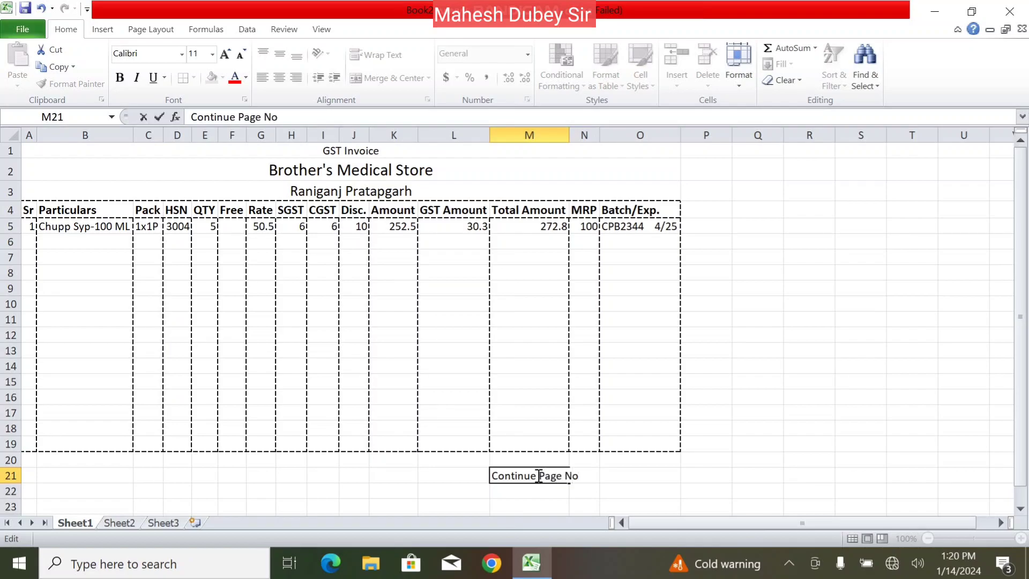
pyautogui.write('. 1')
pyautogui.press('BackSpace')
pyautogui.write('2')
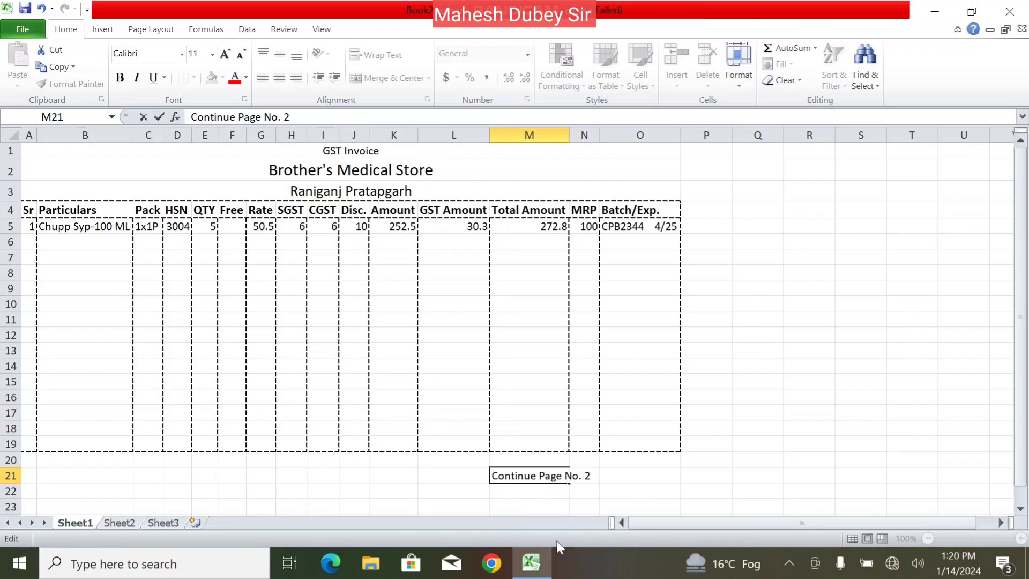
pyautogui.click(353, 490)
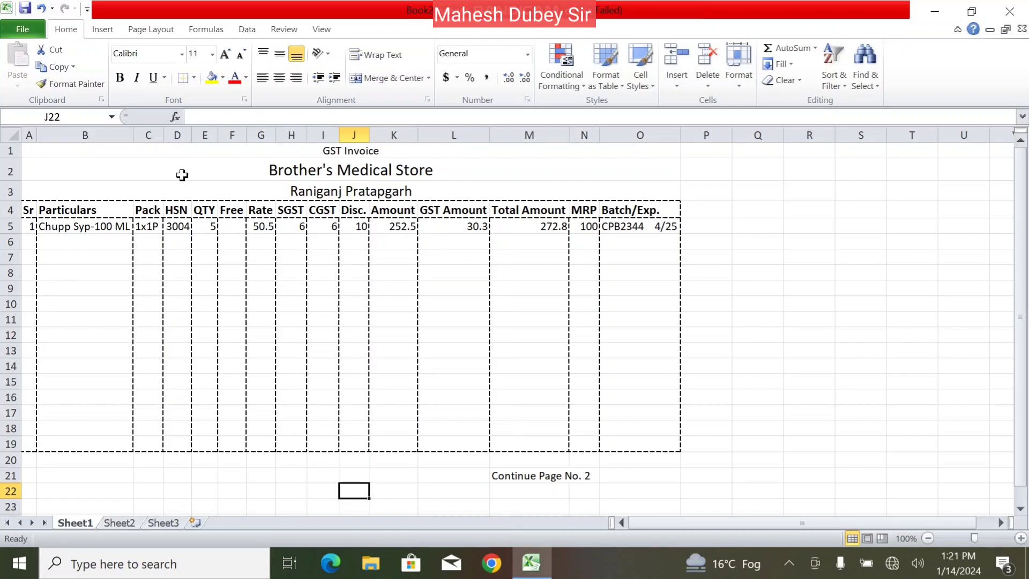
# Set the print orientation to landscape, check the invoice in the print preview, and return to the sheet
pyautogui.click(21, 31)
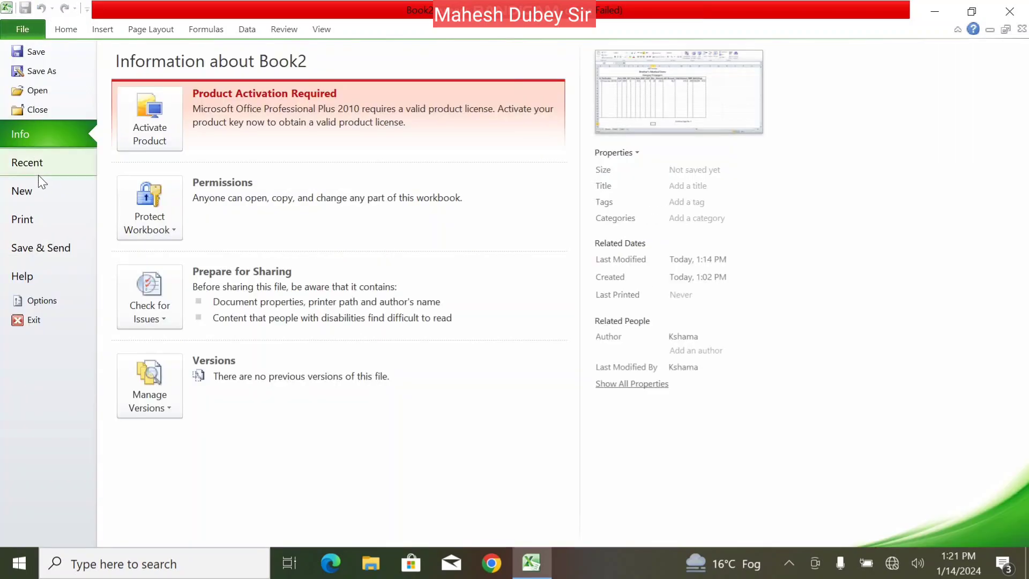
pyautogui.click(49, 217)
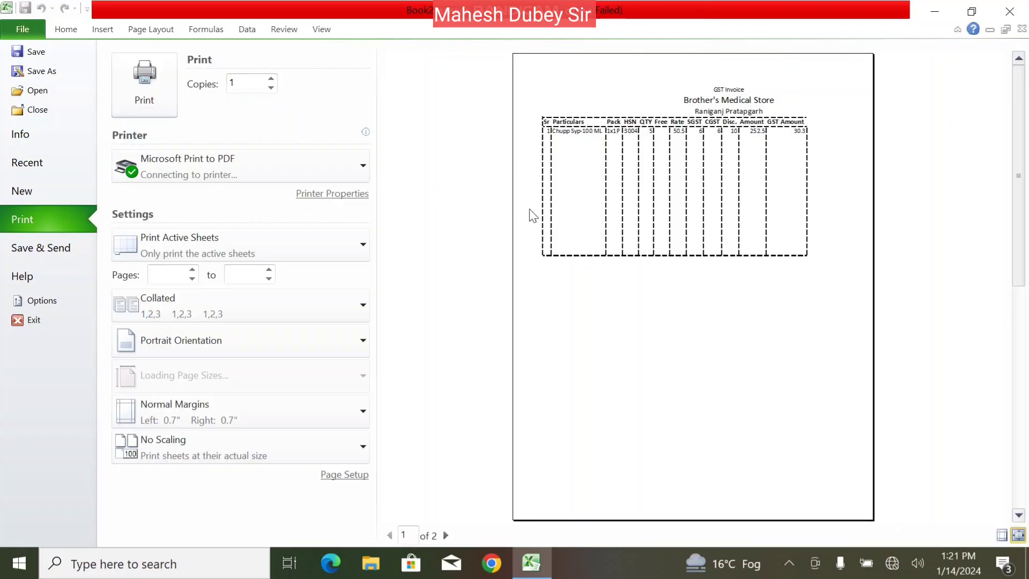
pyautogui.click(302, 348)
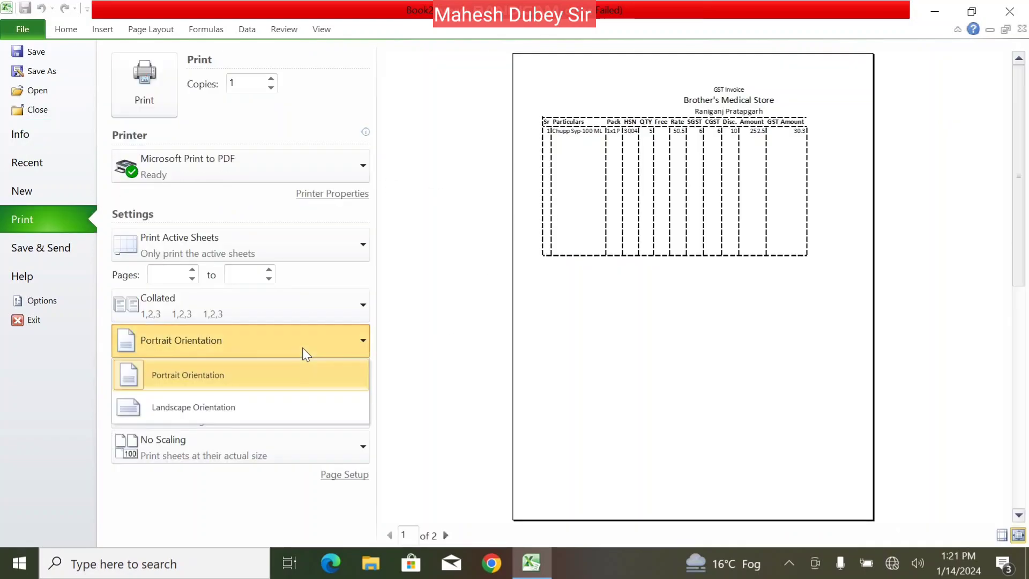
pyautogui.click(253, 414)
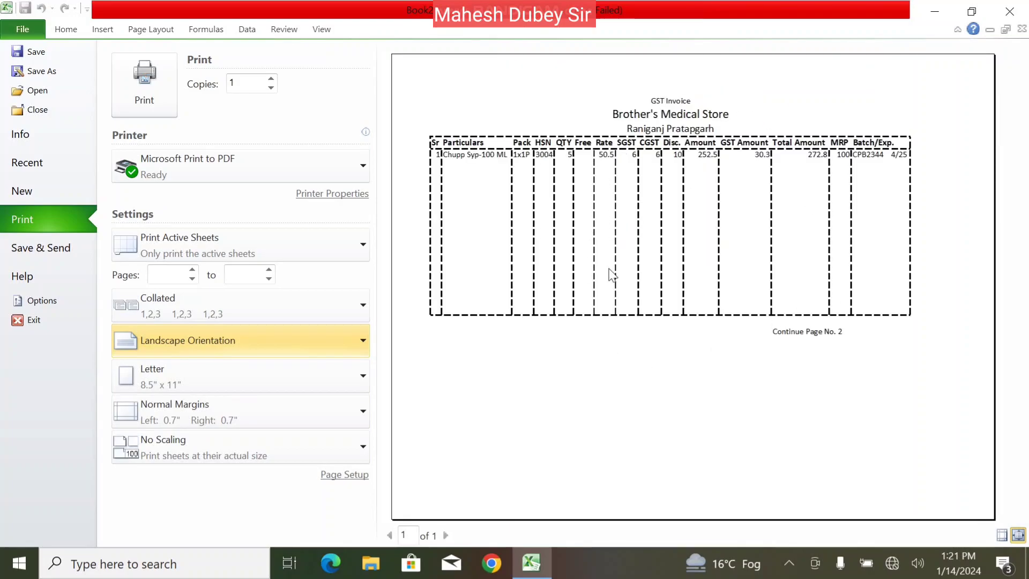
pyautogui.press('Escape')
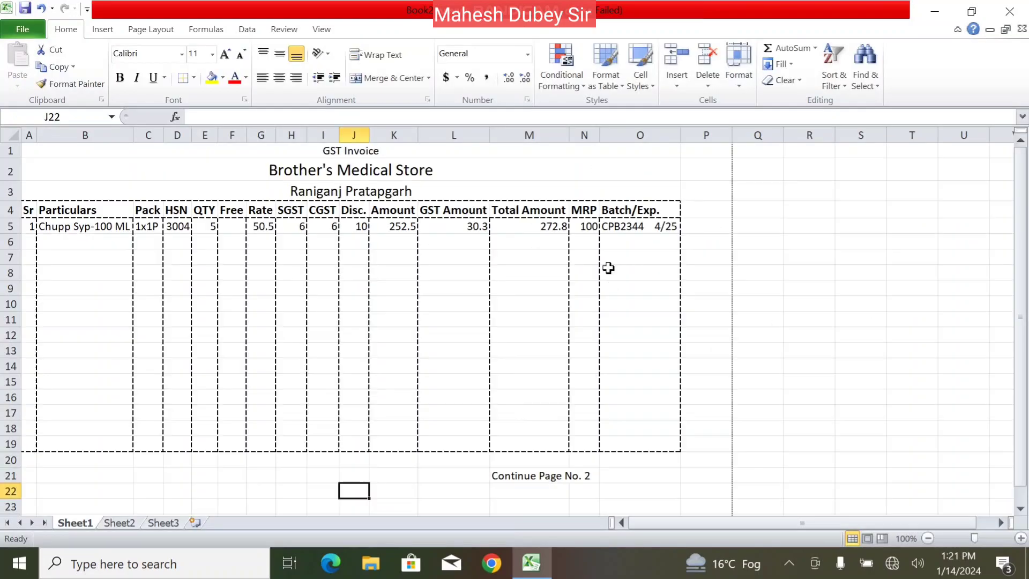